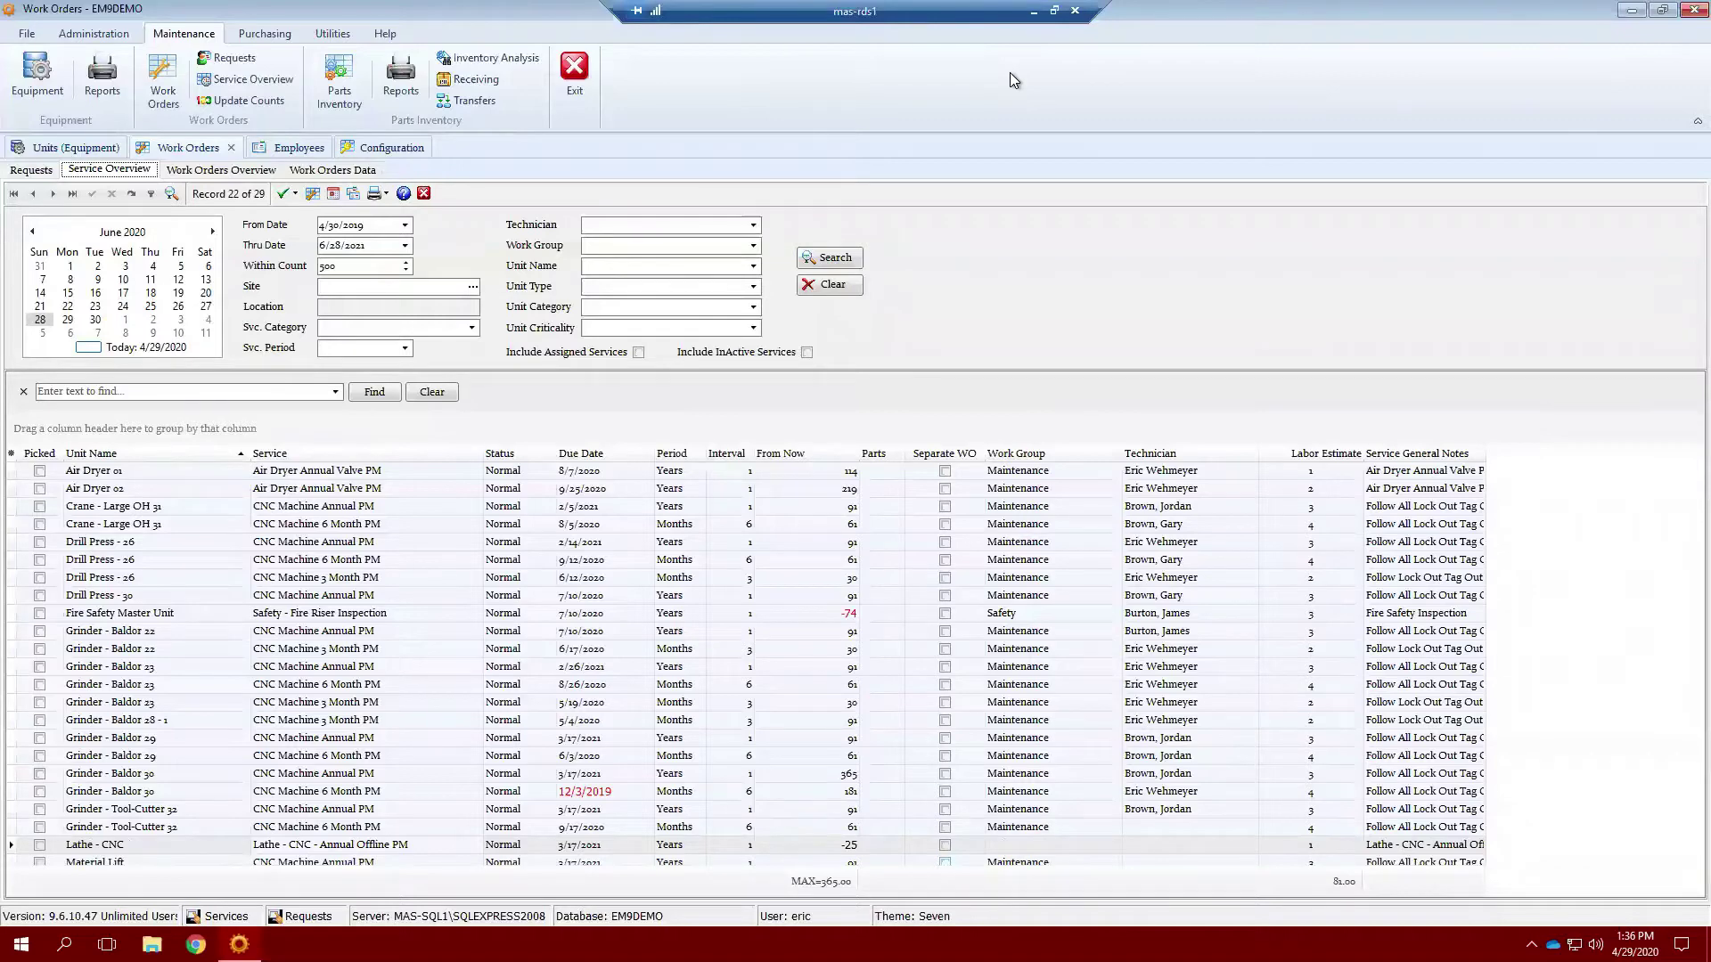
Examine a unit's scheduled PM services and compare the annual, 6-month and 3-month PMs of Grinder - Baldor 23 in the service overview.
{"action": "left_click", "coordinate": [53, 144]}
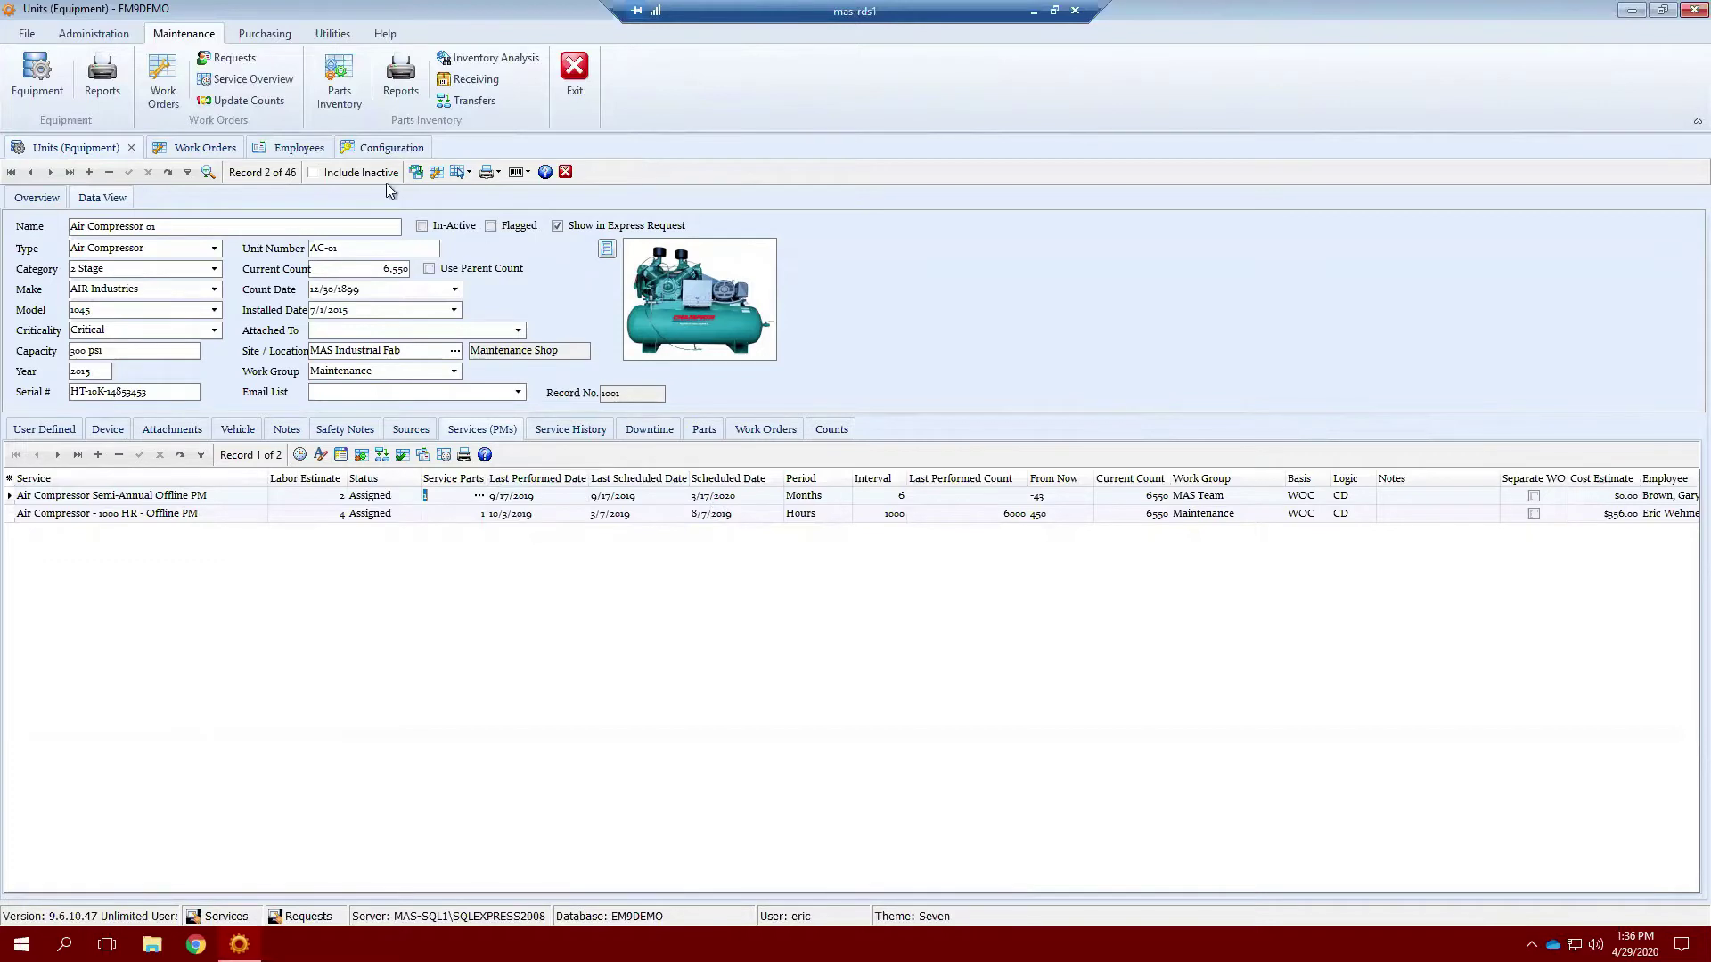
{"action": "left_click", "coordinate": [201, 151]}
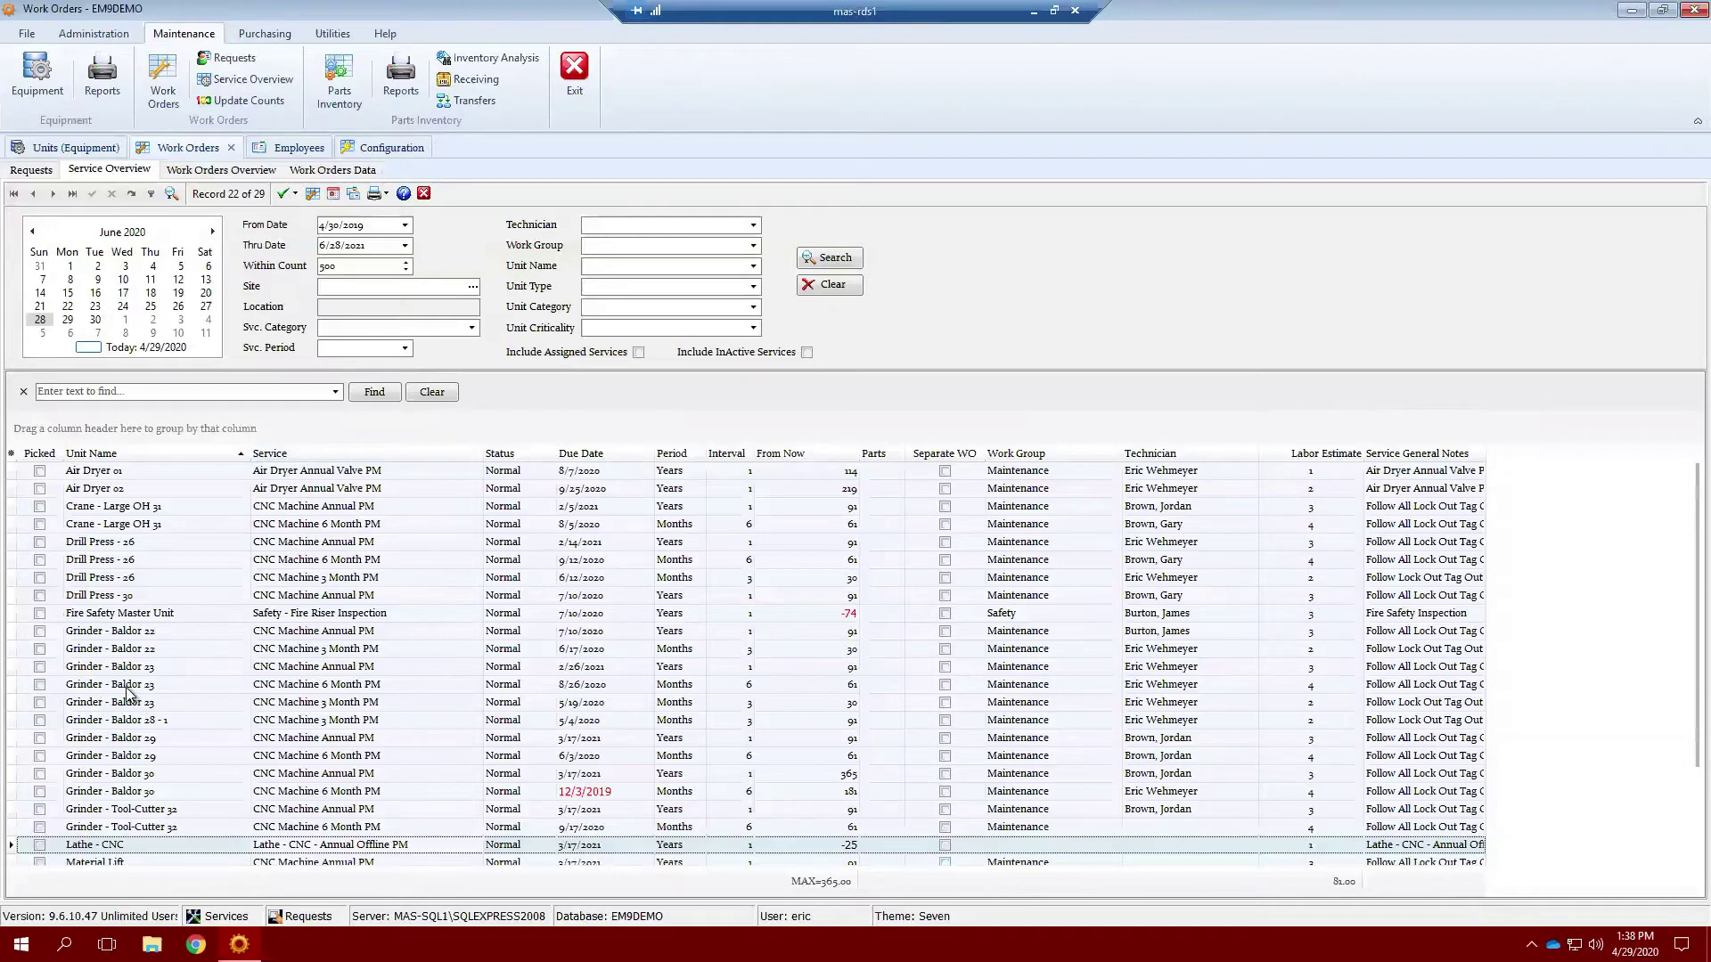
{"action": "left_click", "coordinate": [184, 678]}
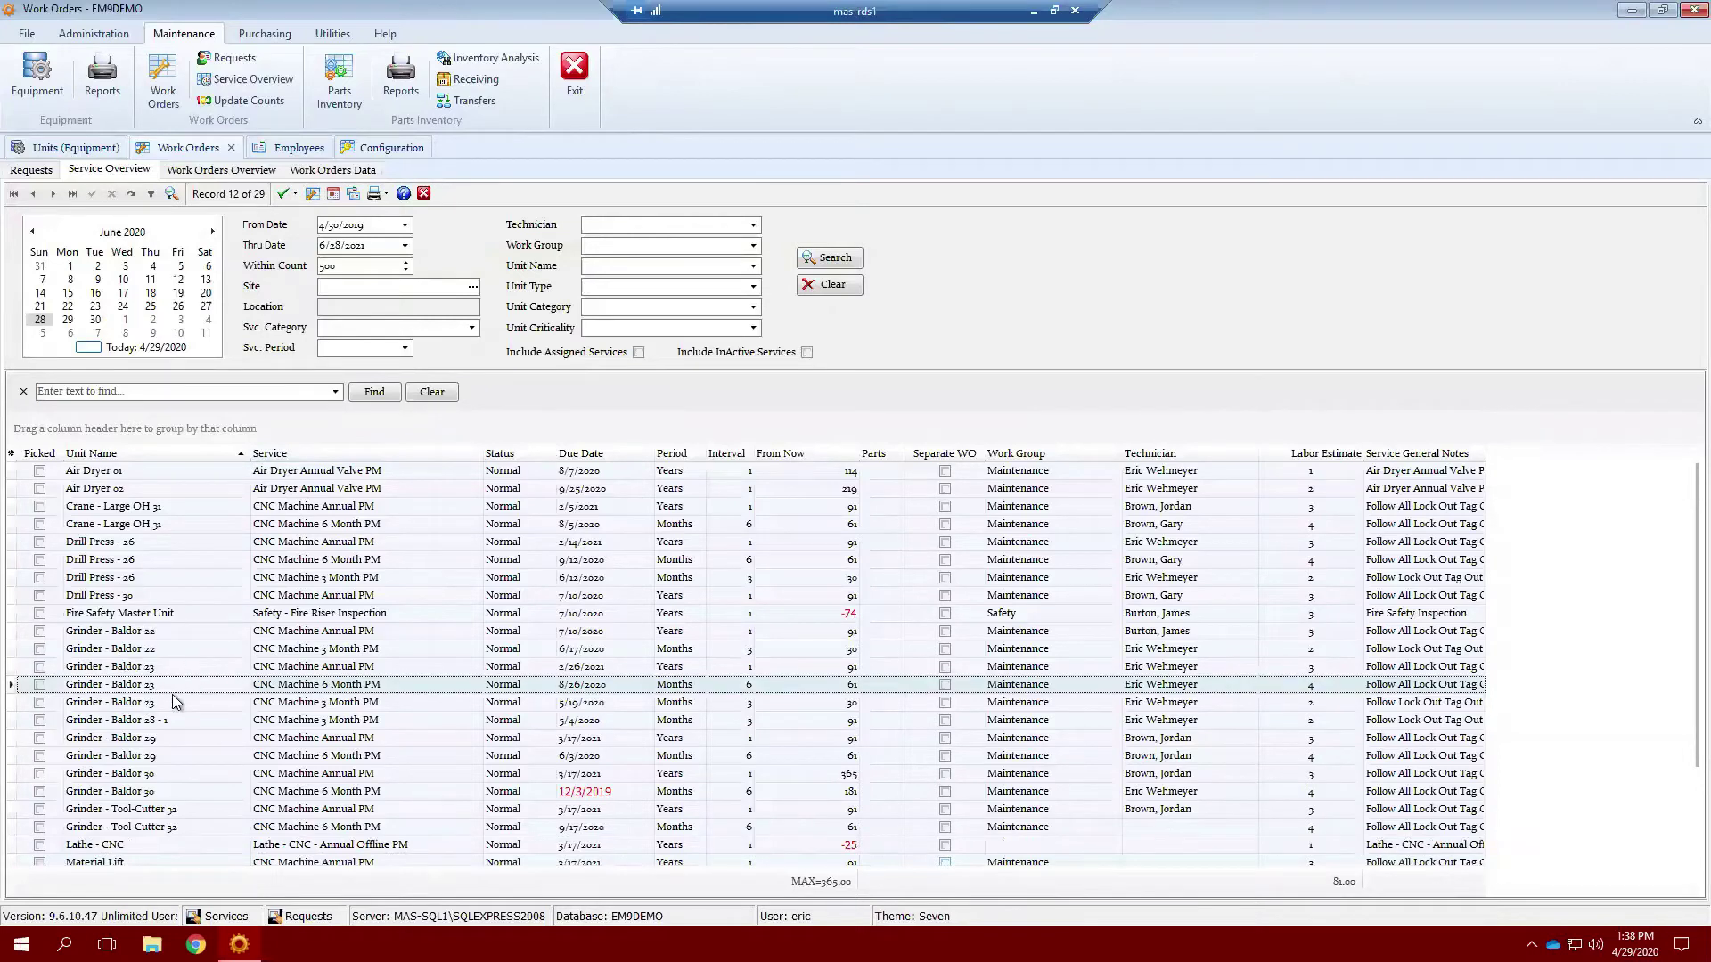
{"action": "left_click", "coordinate": [168, 703]}
{"action": "left_click", "coordinate": [155, 671]}
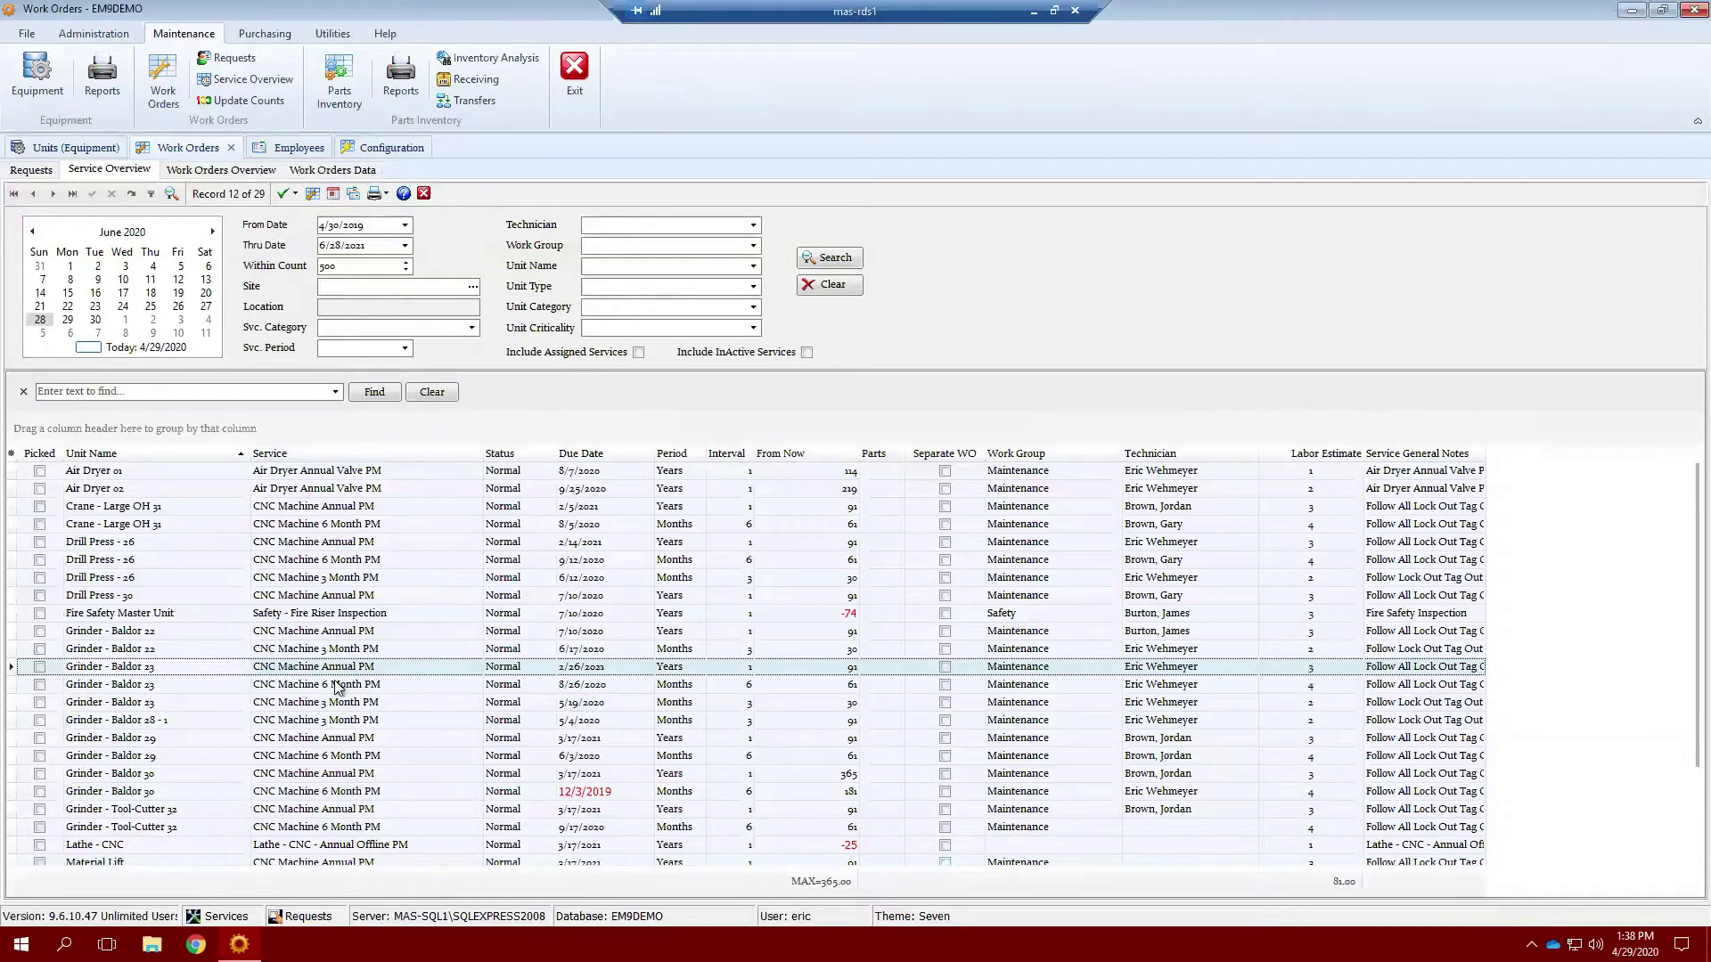
{"action": "left_click", "coordinate": [364, 689]}
{"action": "left_click", "coordinate": [366, 702]}
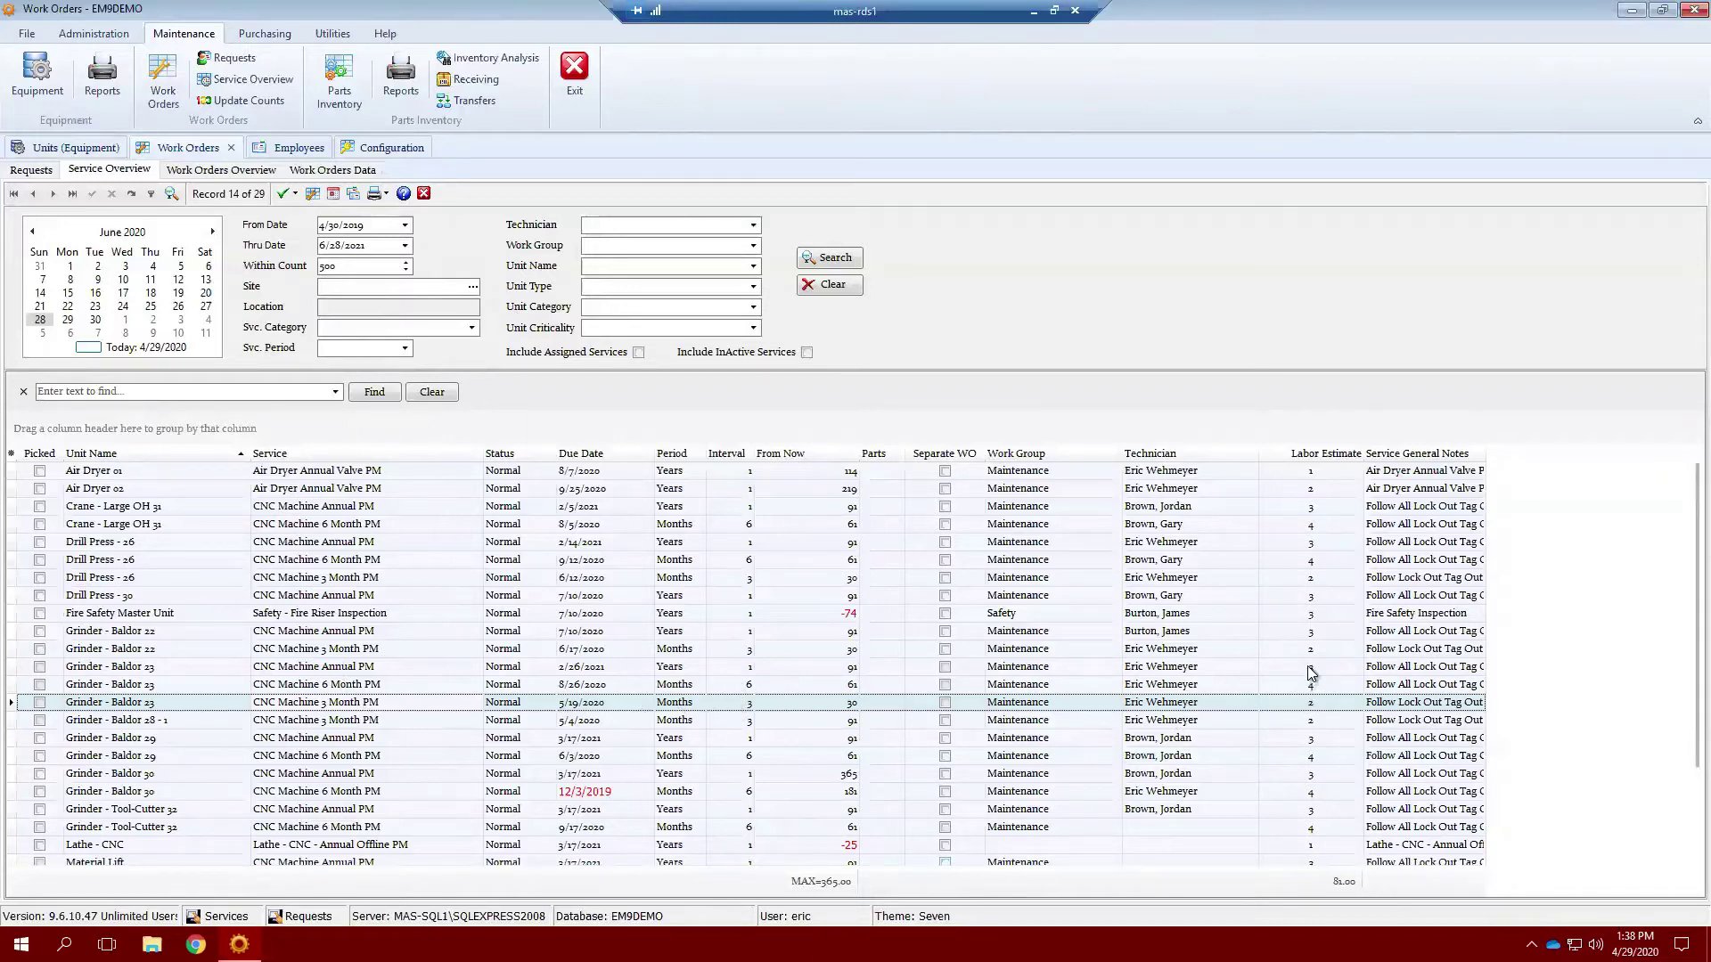
{"action": "key", "text": "Up"}
{"action": "key", "text": "Up"}
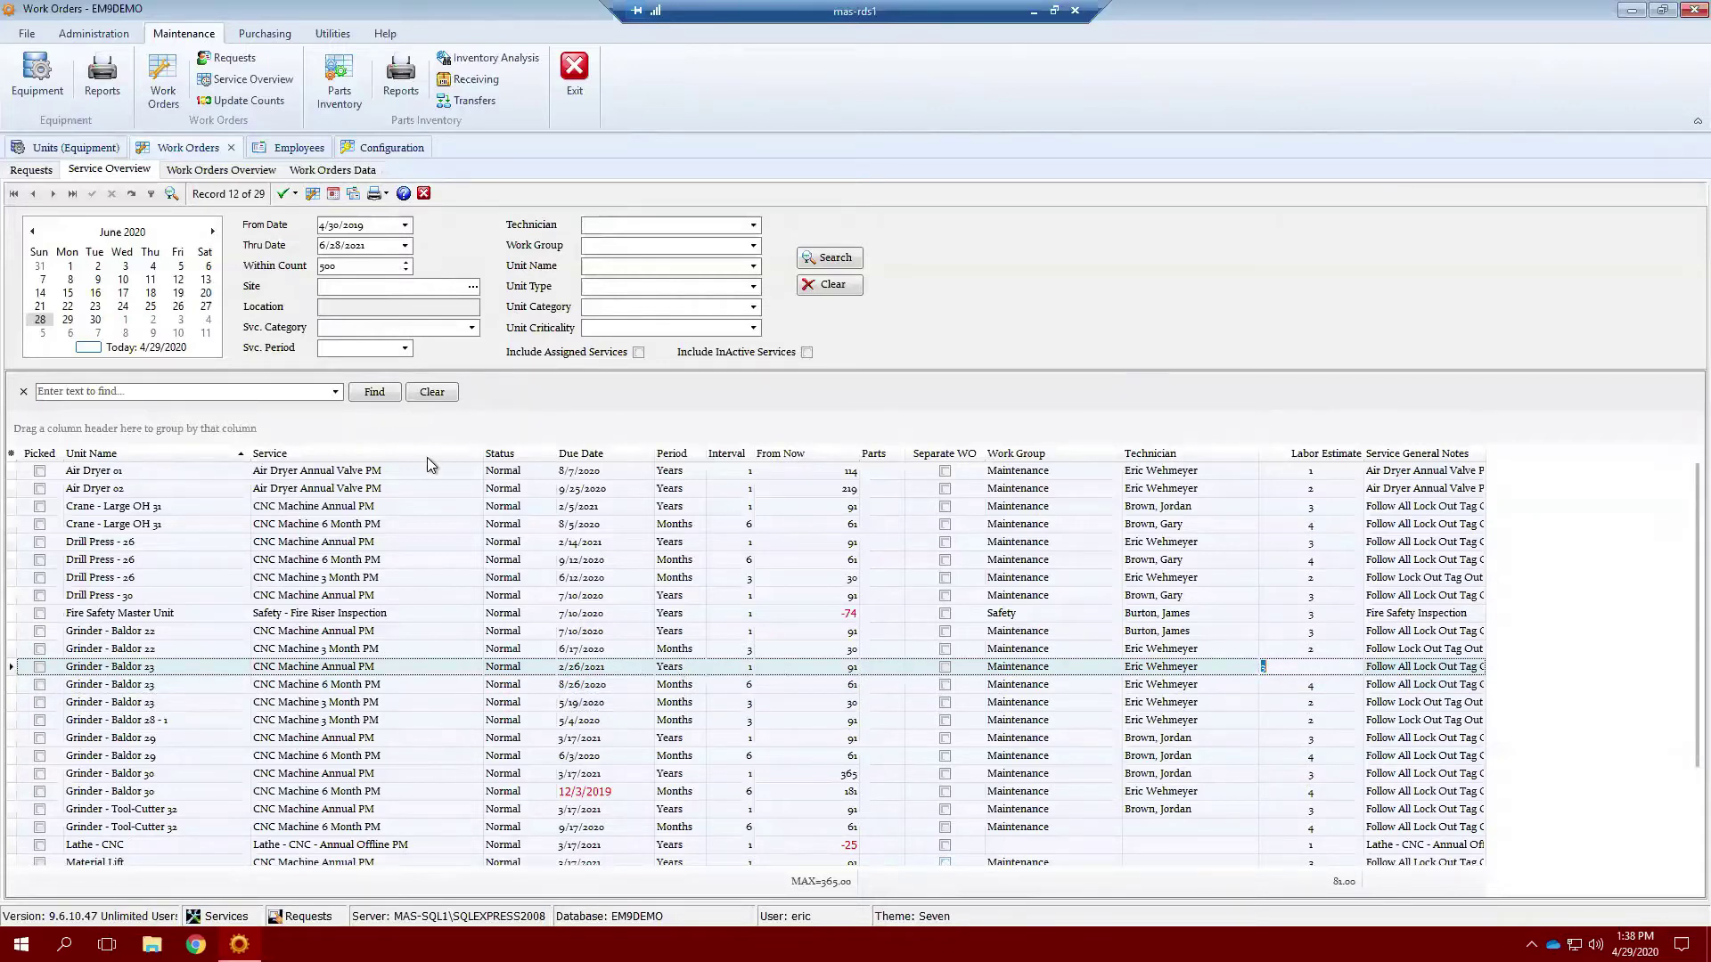
Pick the annual, 6-month and 3-month CNC Machine PM services of Grinder - Baldor 23 by selecting all items for this unit.
{"action": "left_click", "coordinate": [138, 673]}
{"action": "left_click", "coordinate": [39, 667]}
{"action": "left_click", "coordinate": [40, 685]}
{"action": "left_click", "coordinate": [39, 702]}
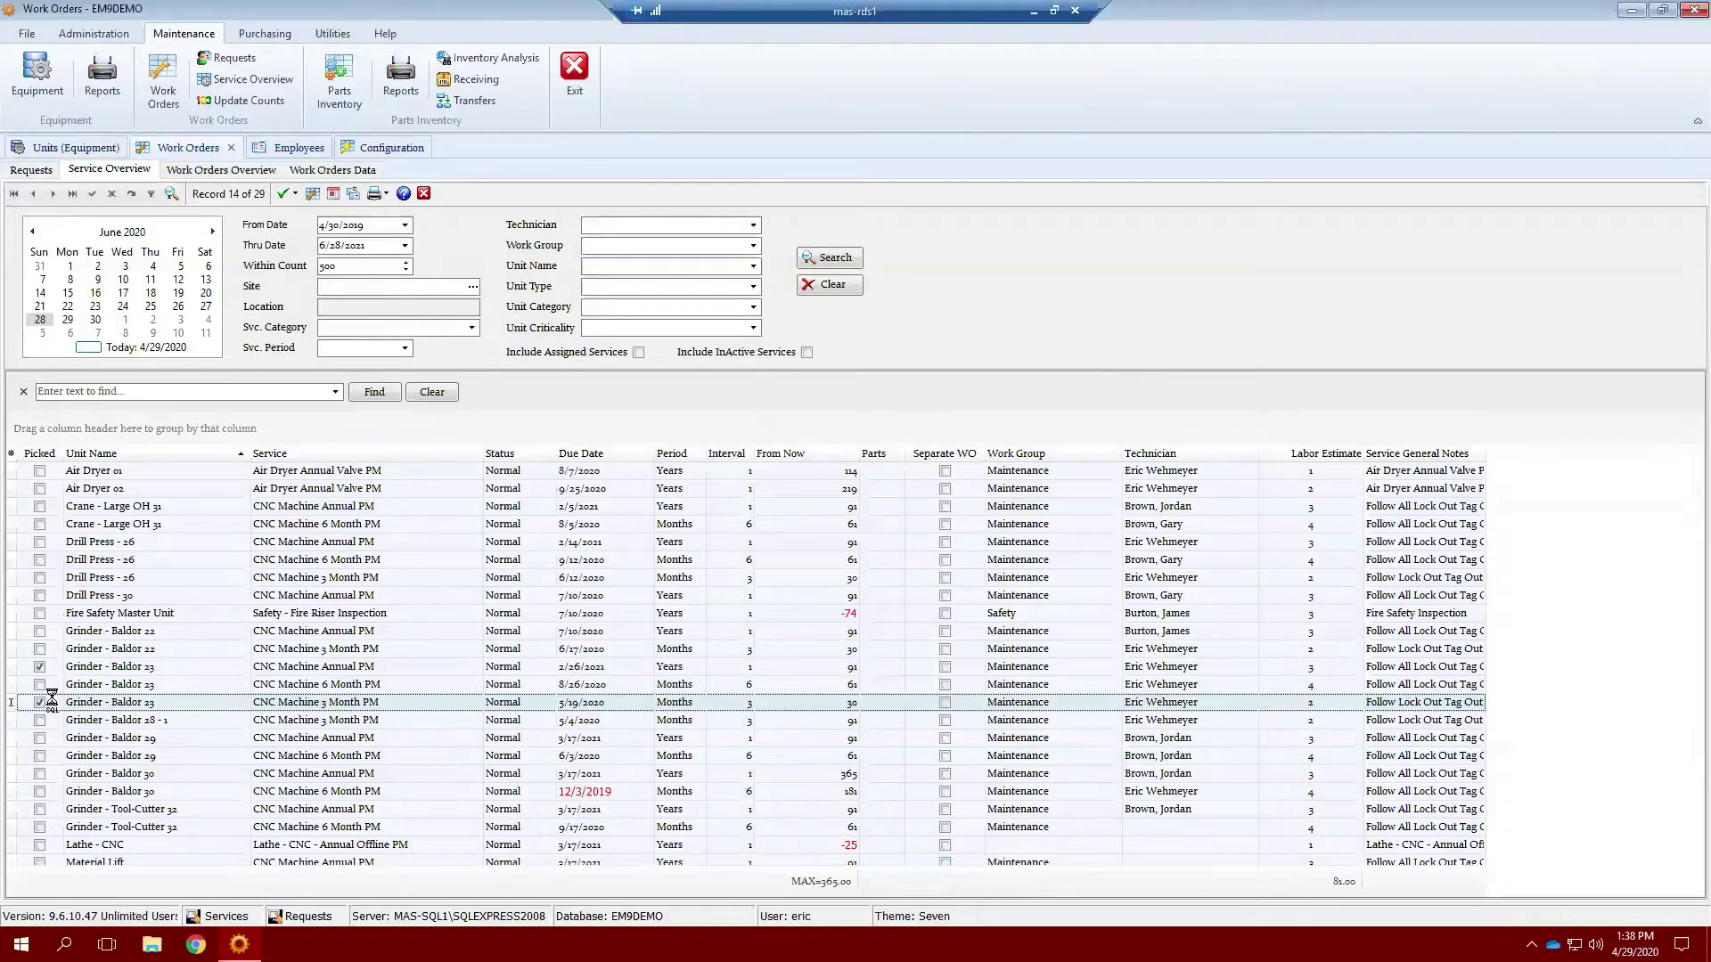
{"action": "left_click", "coordinate": [39, 684]}
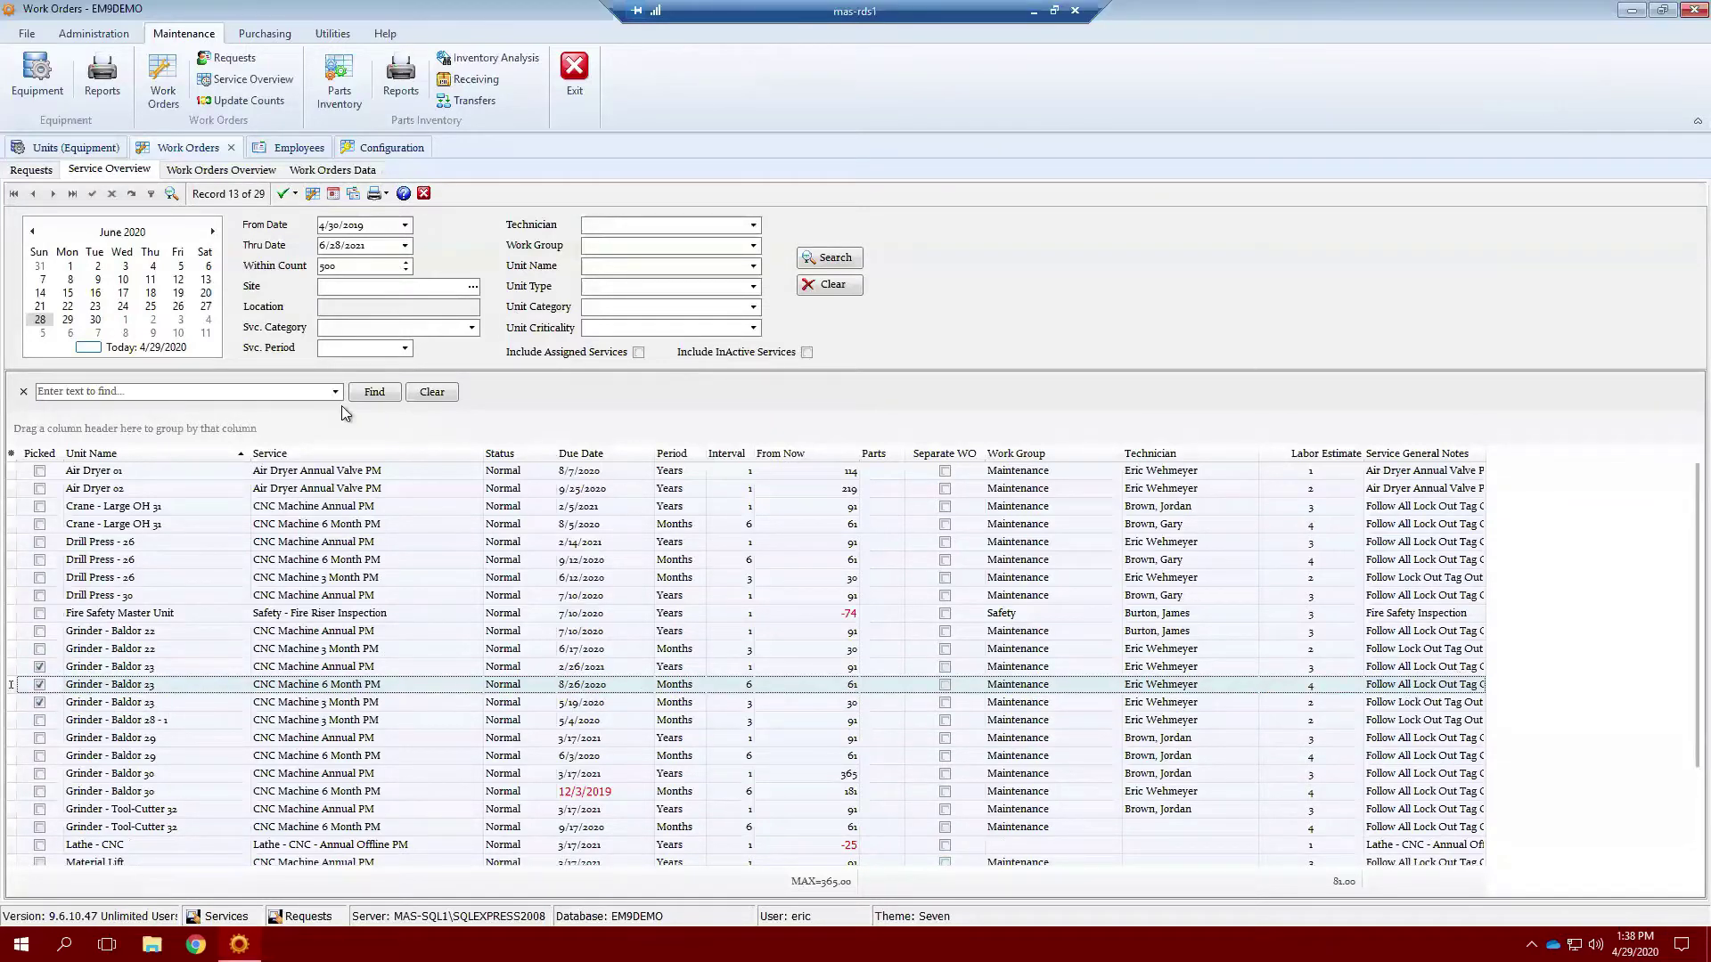
{"action": "left_click", "coordinate": [294, 194]}
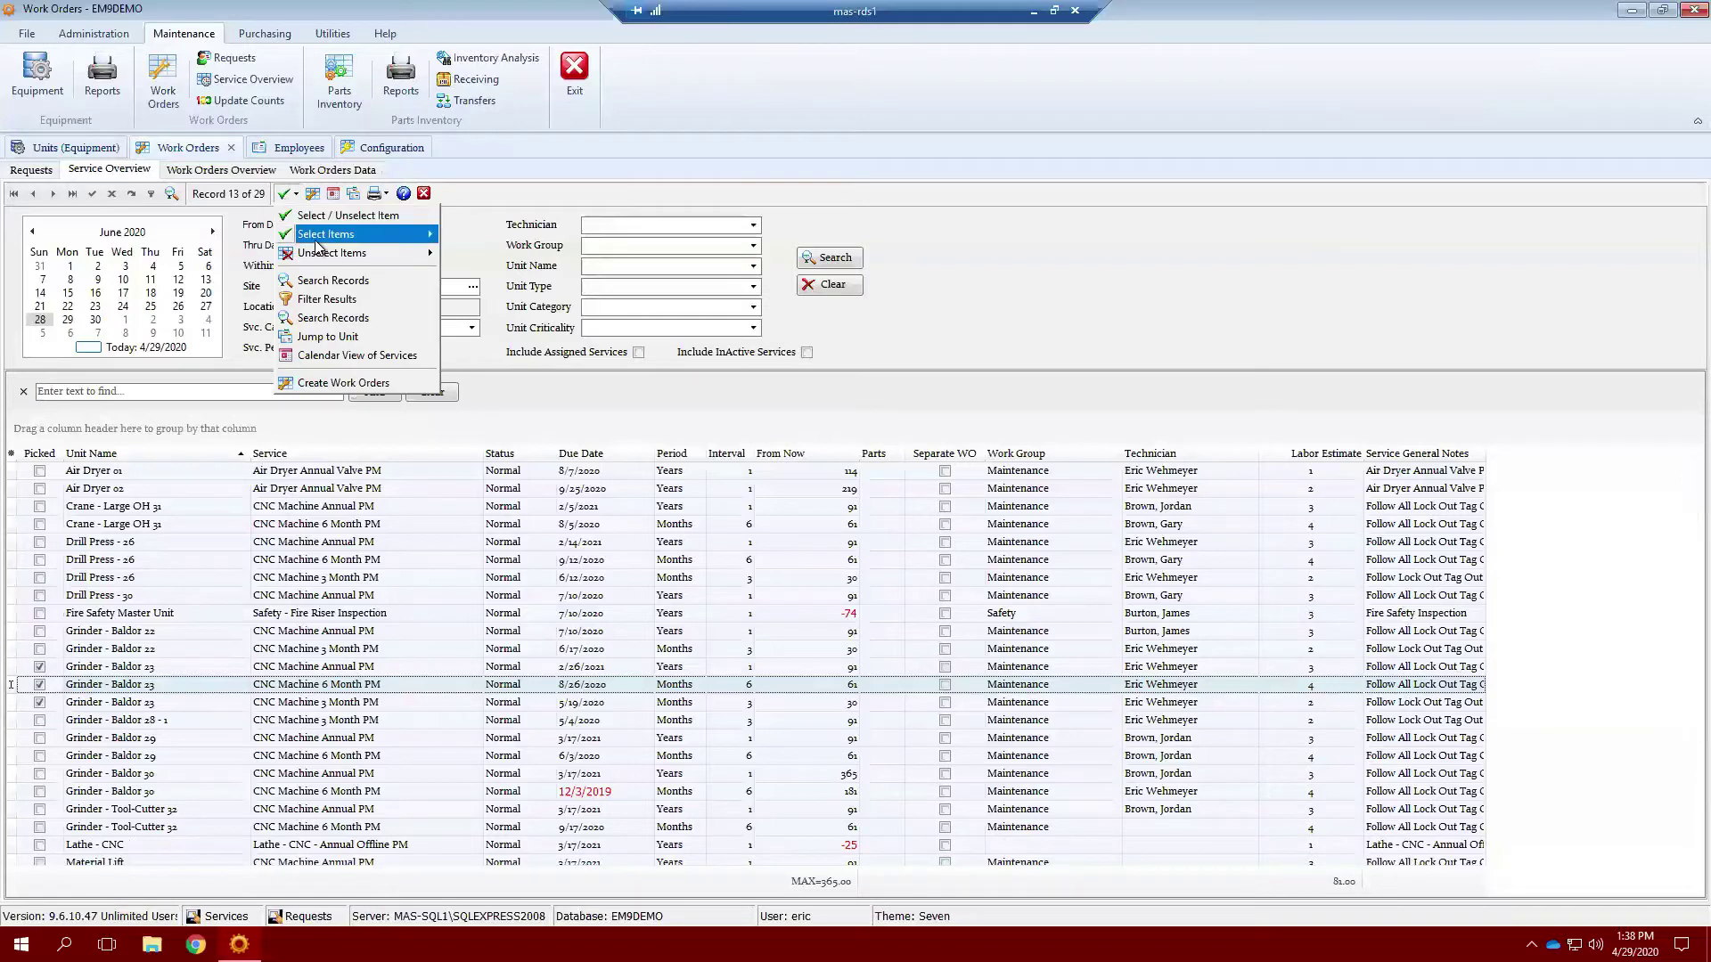
{"action": "mouse_move", "coordinate": [319, 237]}
{"action": "left_click", "coordinate": [492, 254]}
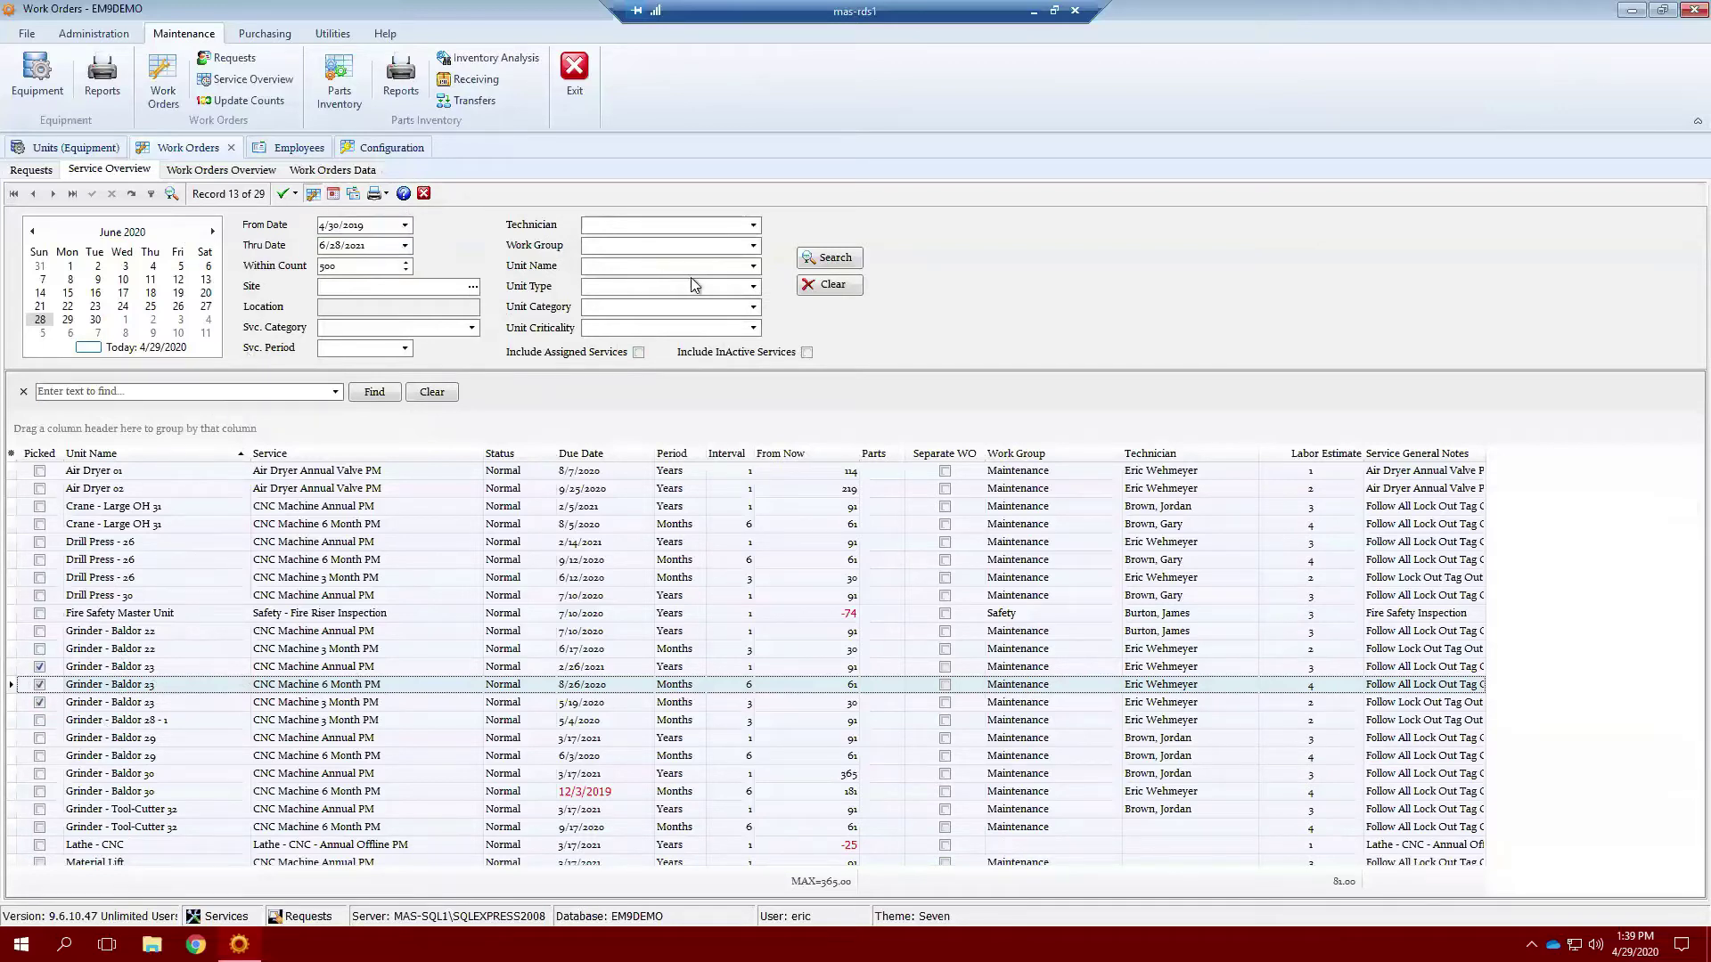
Start creating a work order from the picked services and set its scheduled date to 5/29/2020.
{"action": "left_click_drag", "start_coordinate": [879, 301], "coordinate": [801, 296]}
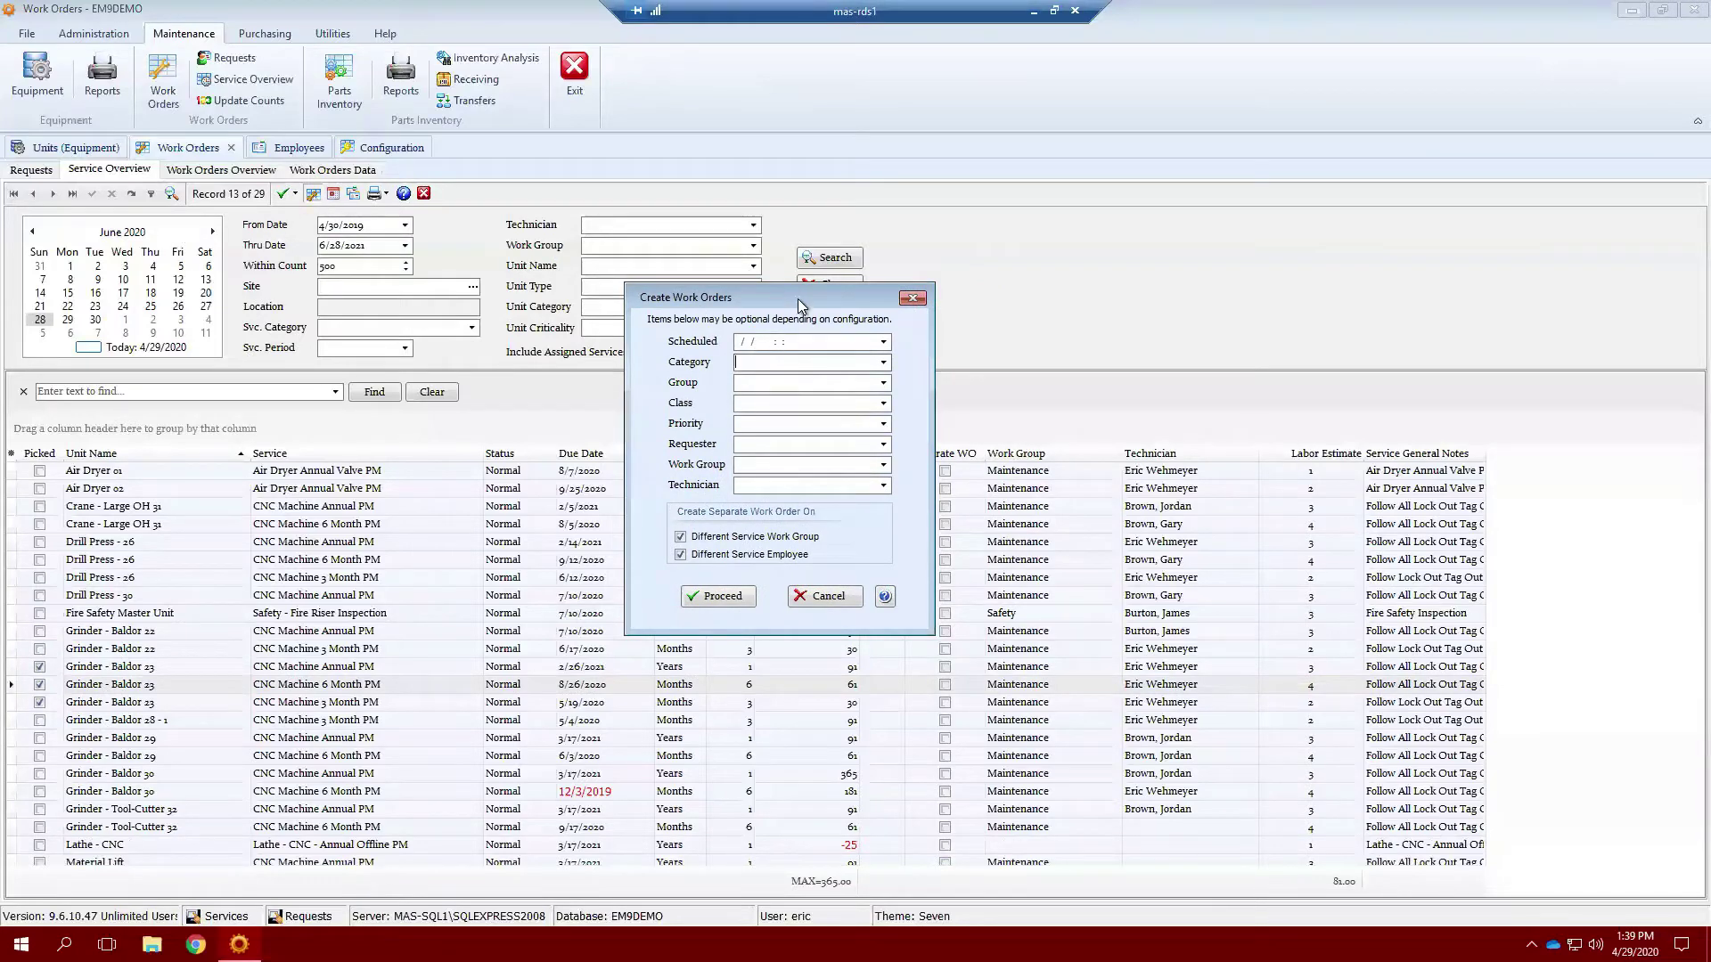
{"action": "left_click_drag", "start_coordinate": [835, 291], "coordinate": [868, 309]}
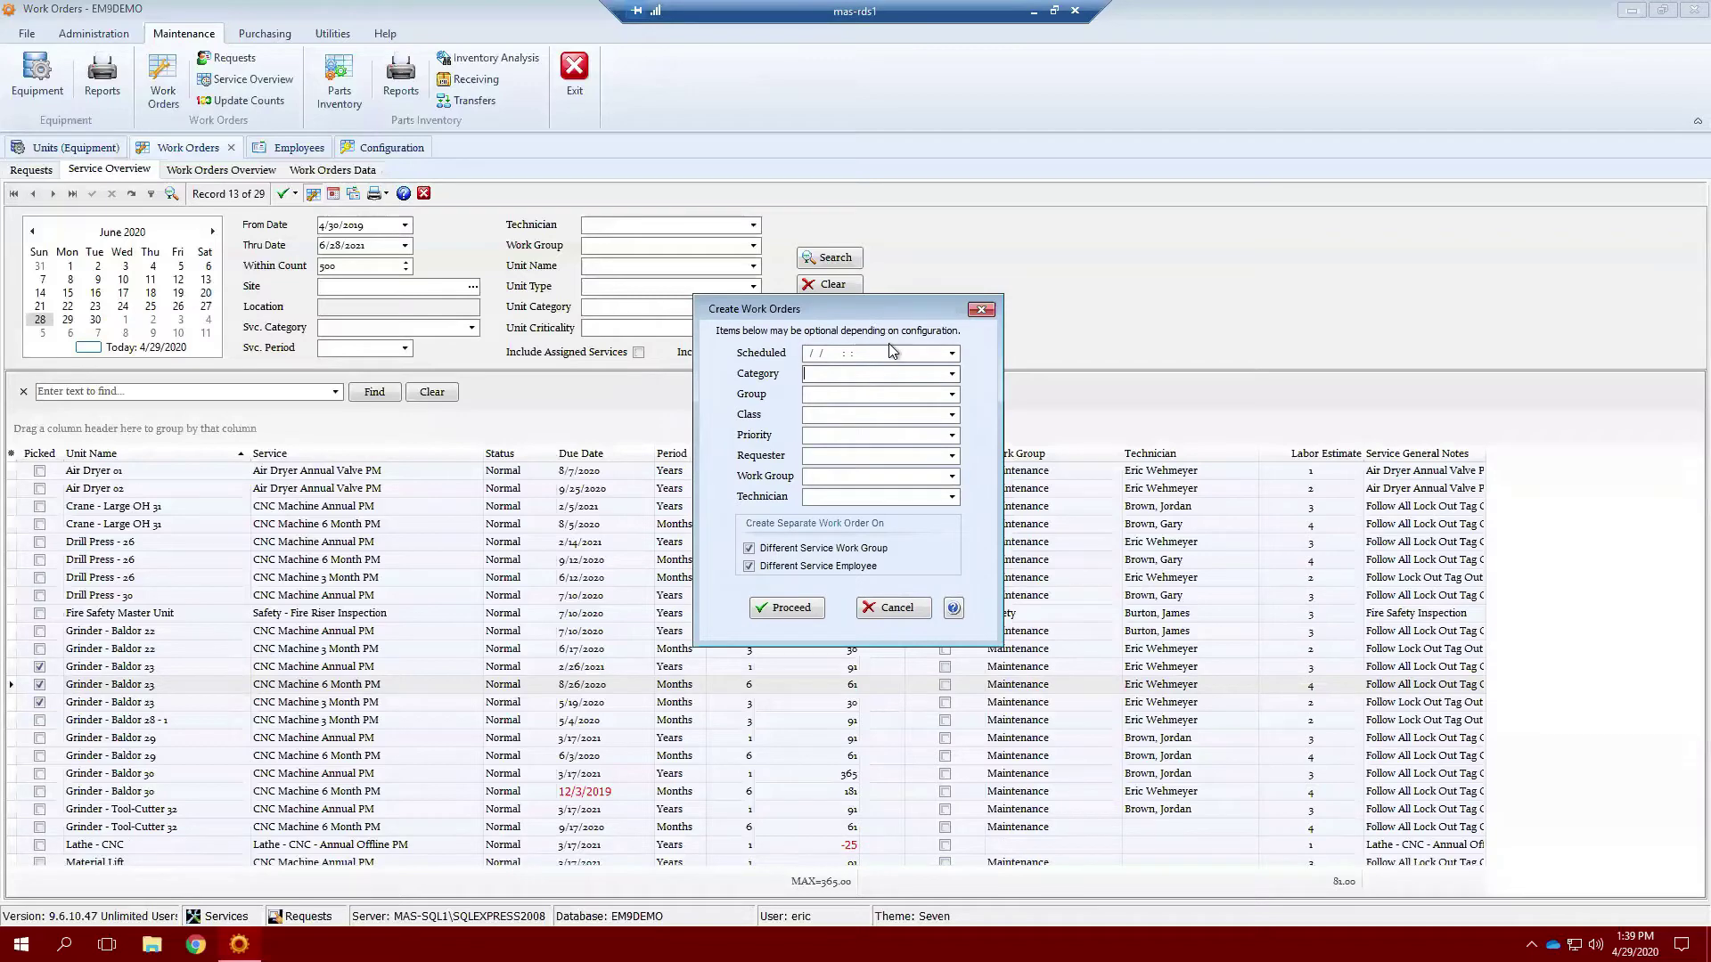
{"action": "left_click", "coordinate": [952, 354]}
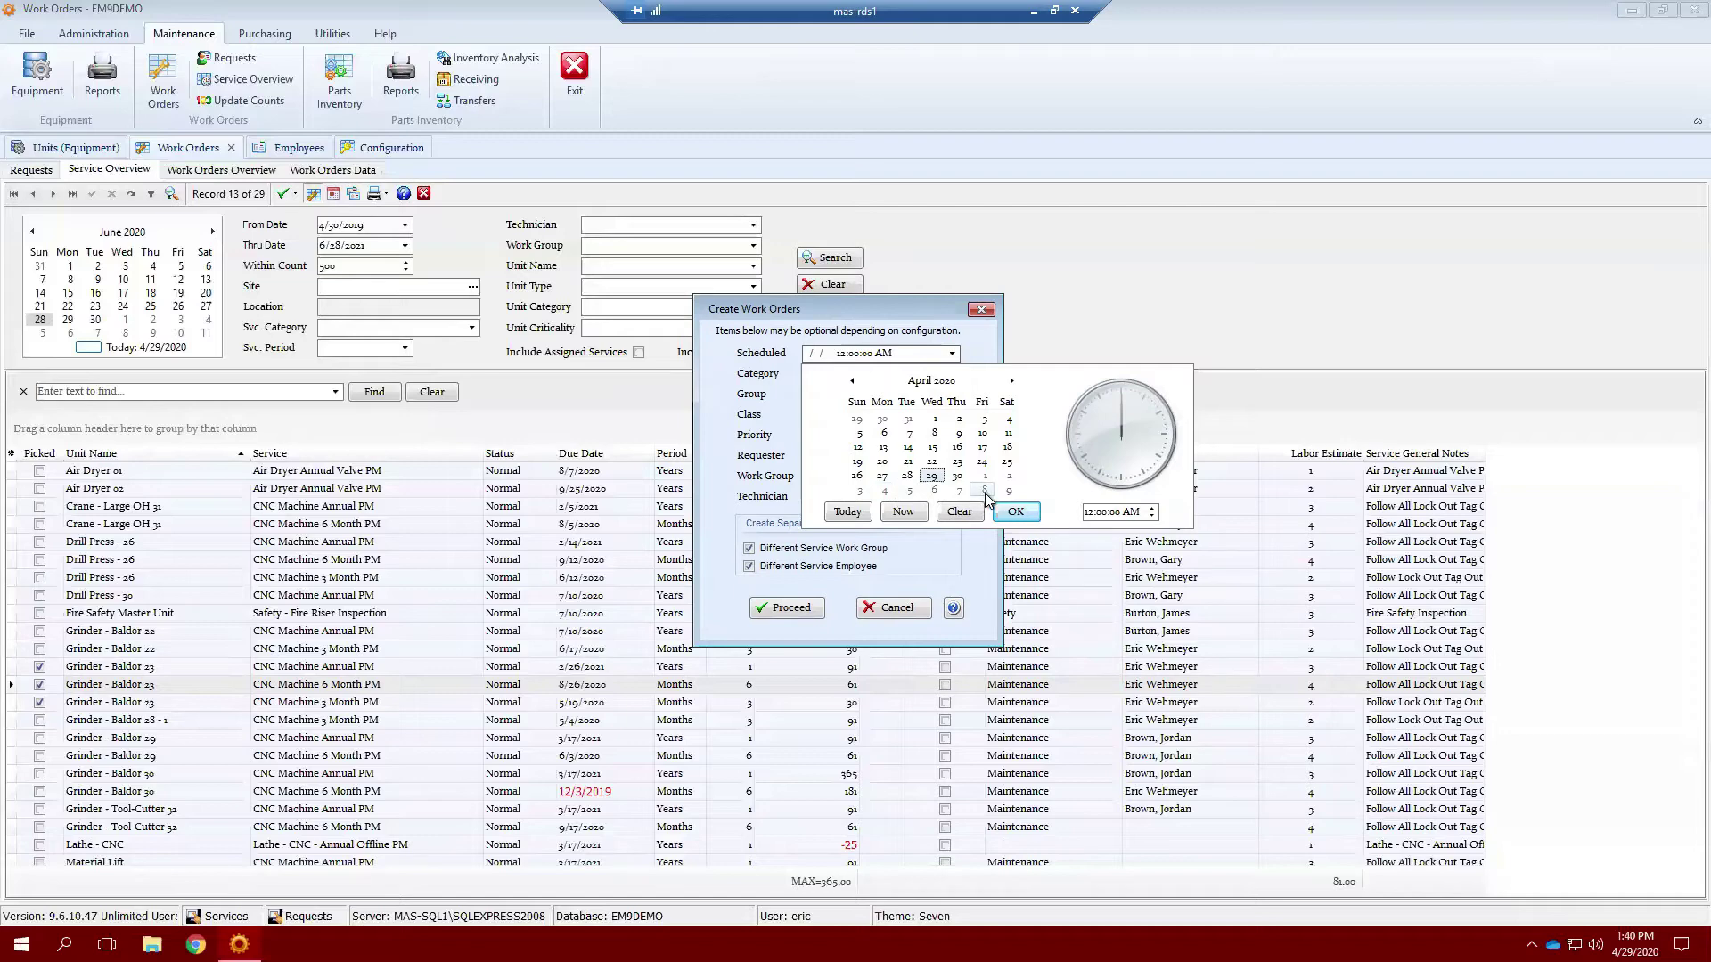
{"action": "left_click", "coordinate": [1012, 381]}
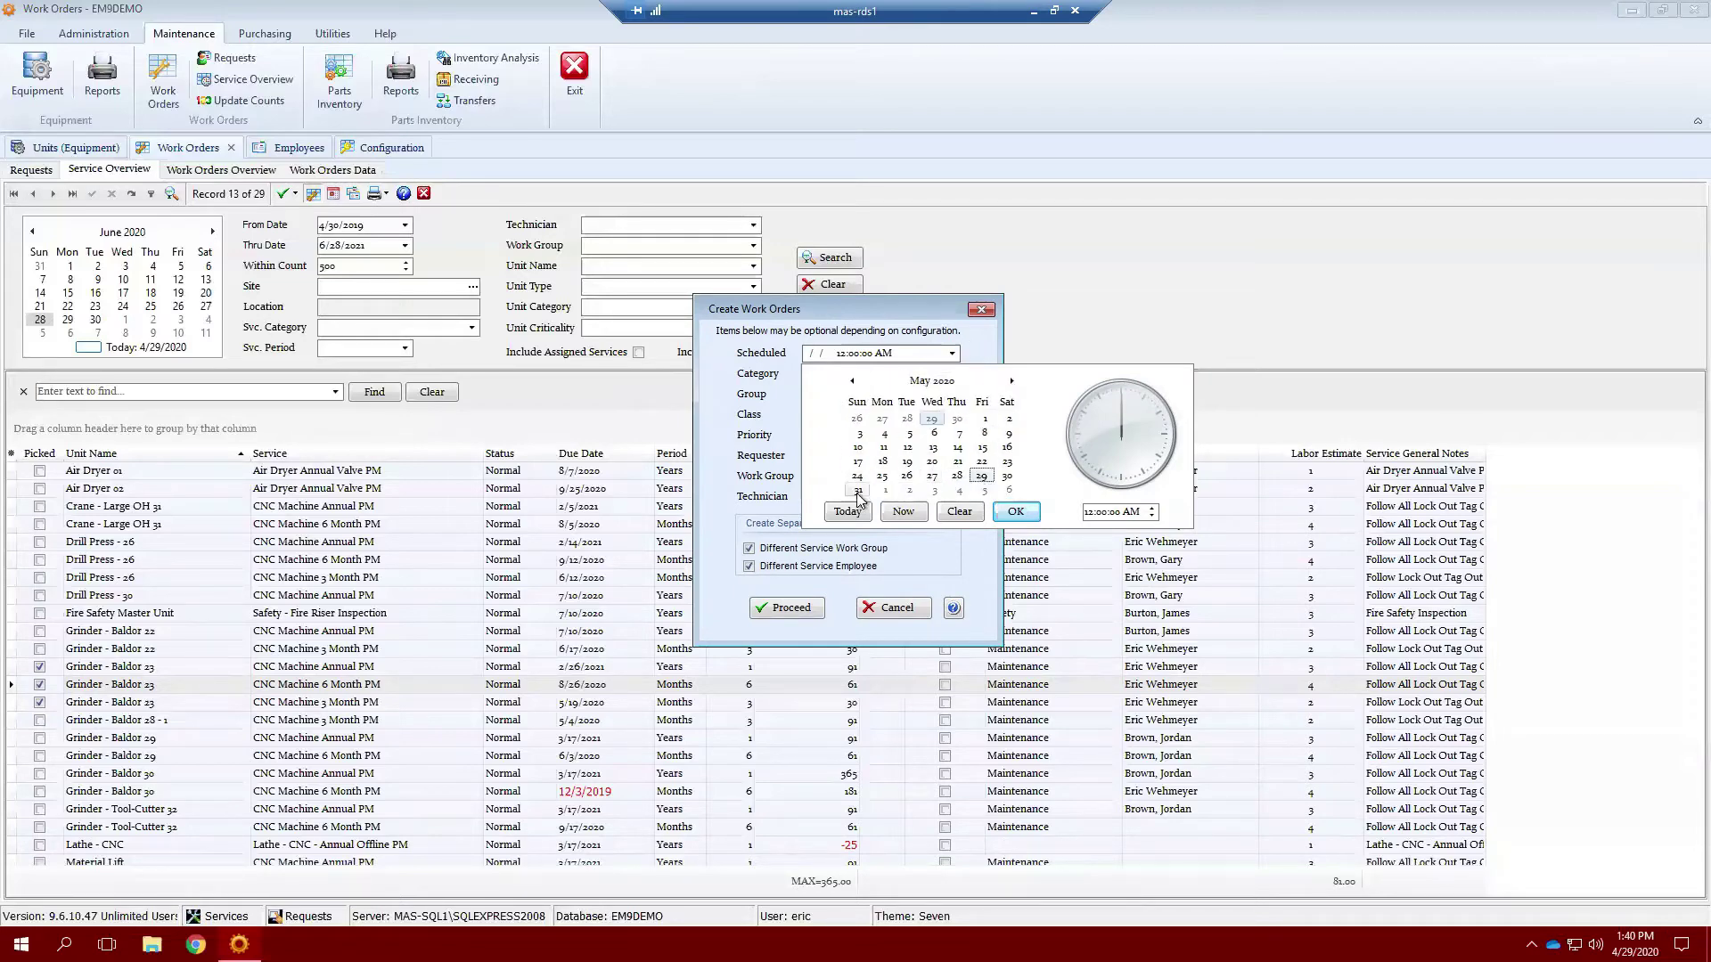
{"action": "left_click", "coordinate": [984, 477]}
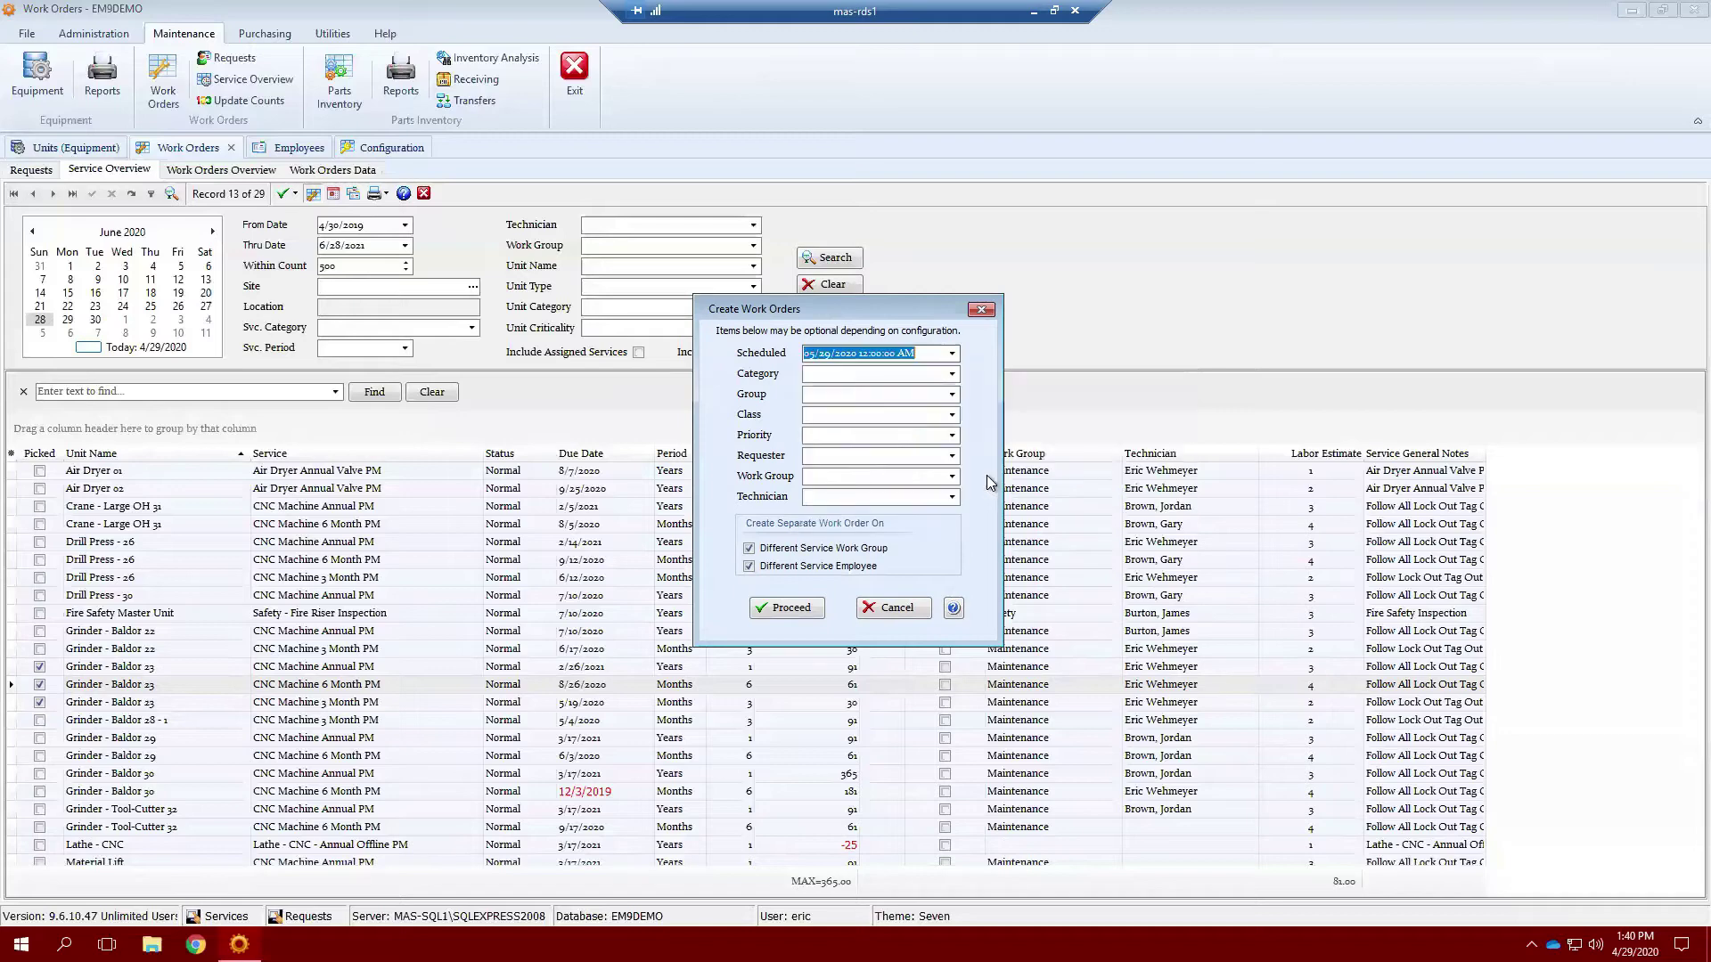
Set the new work order's category to Planned - Proactive and its group to 1. Preventative Maint.
{"action": "left_click", "coordinate": [952, 375]}
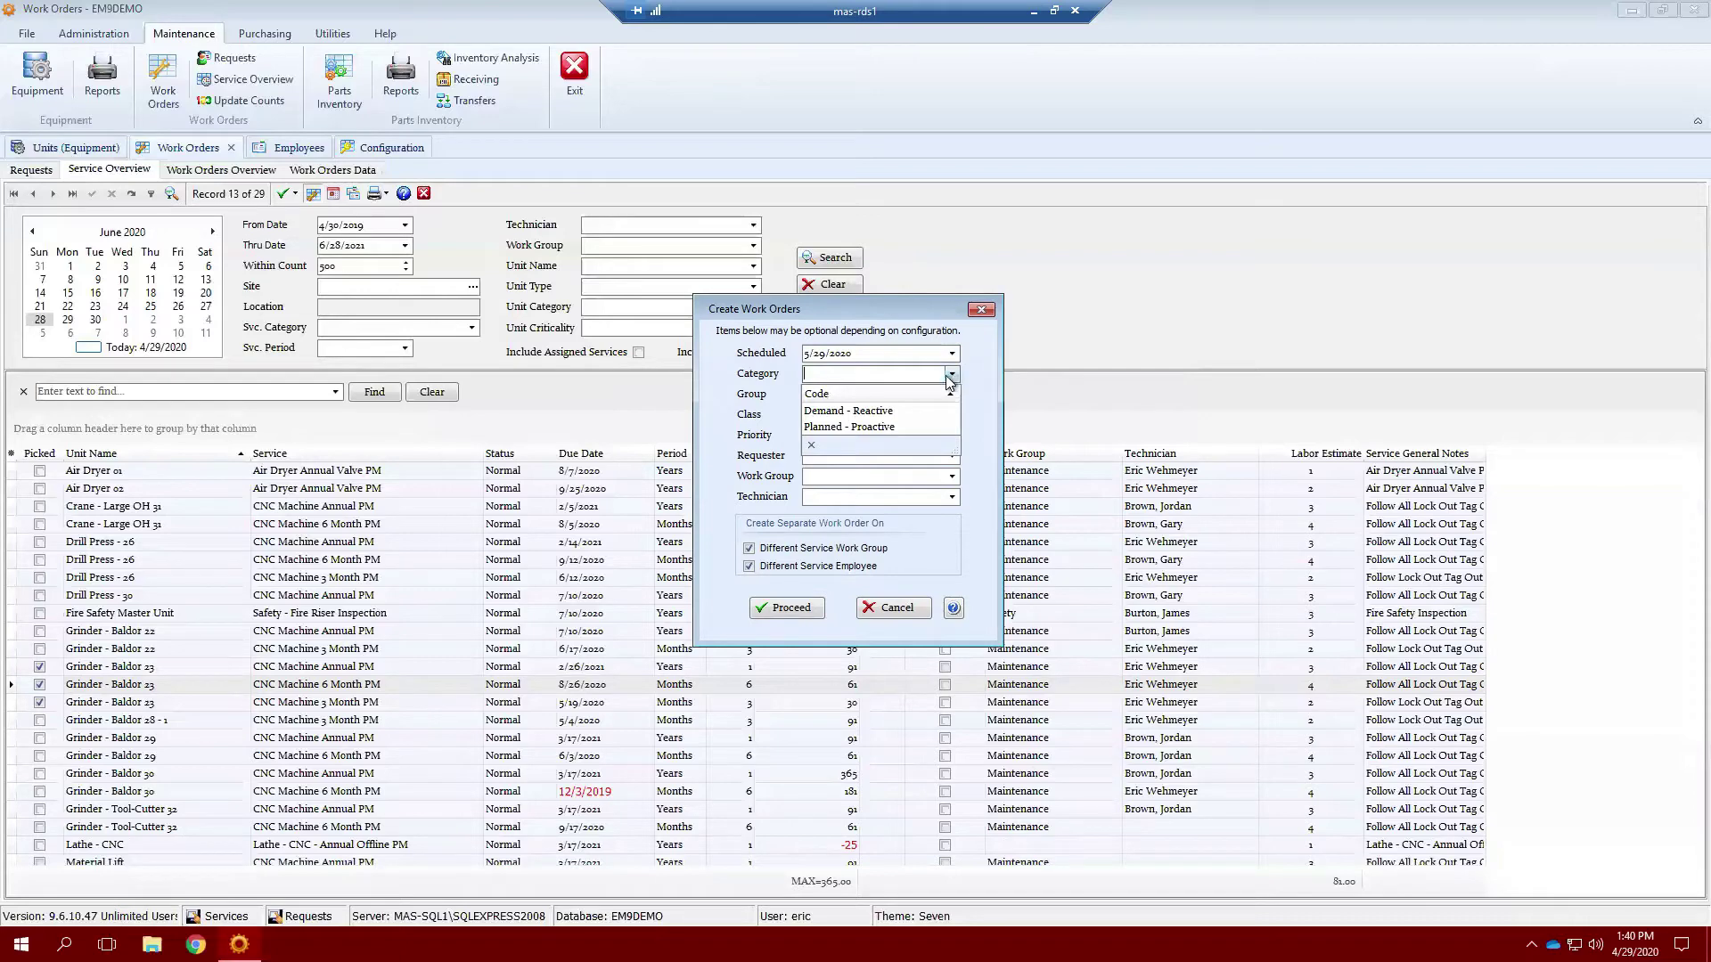
{"action": "left_click", "coordinate": [878, 428]}
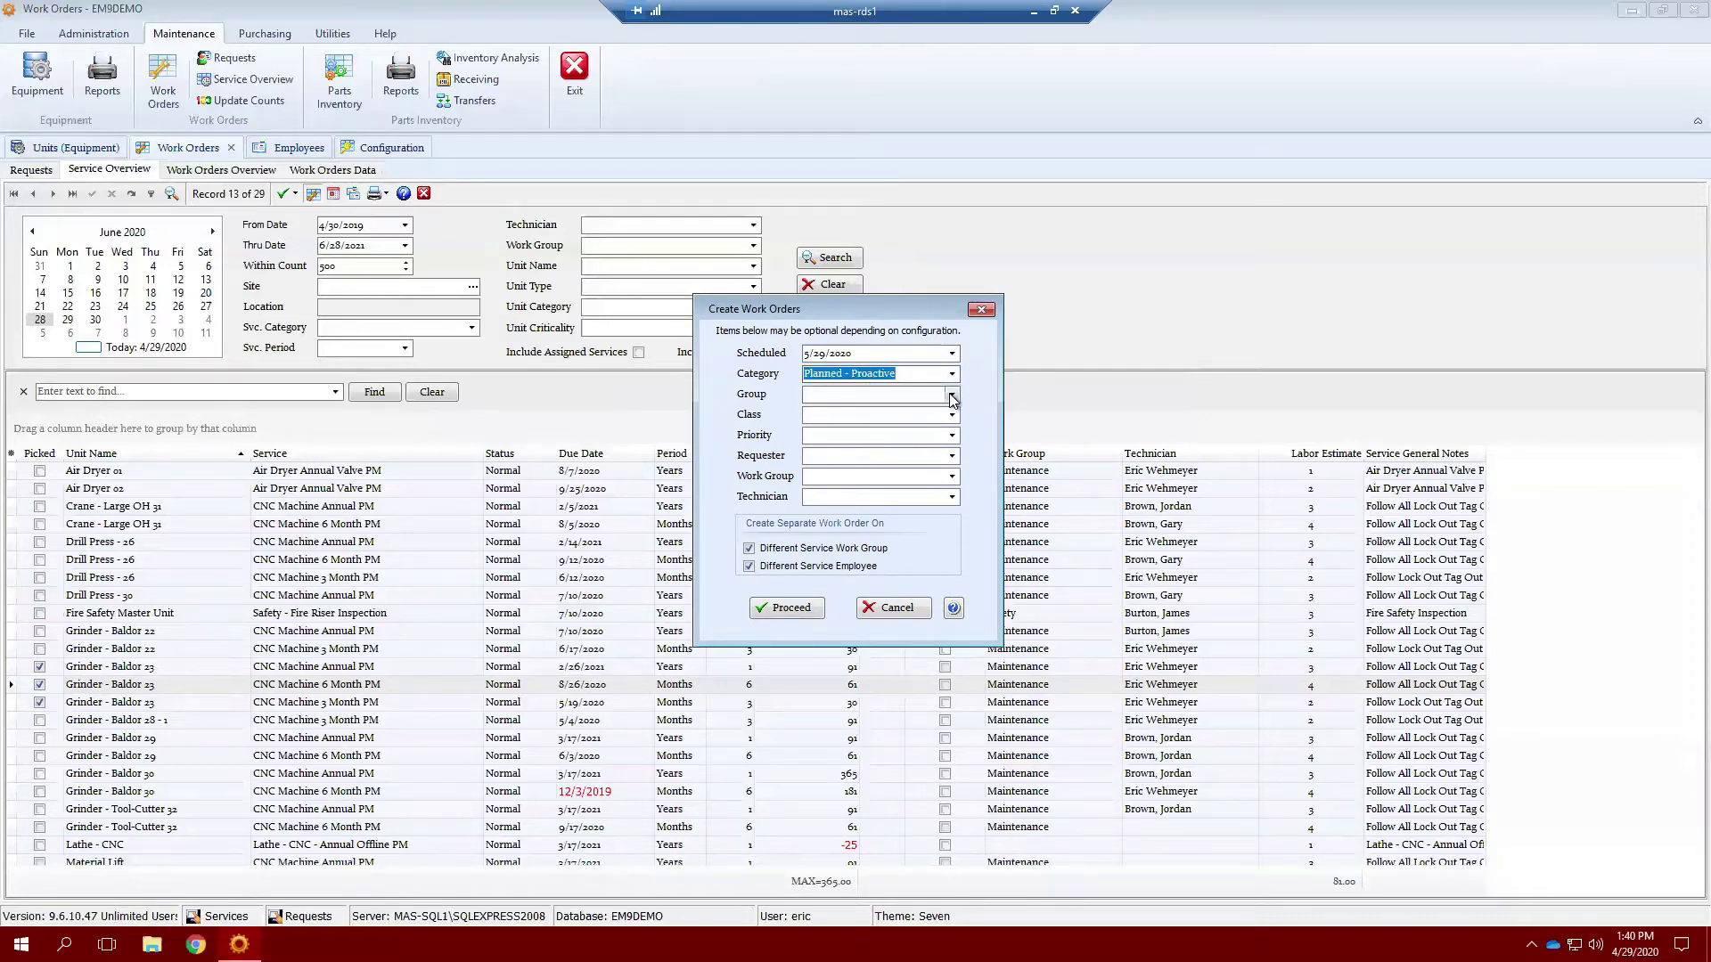
{"action": "left_click", "coordinate": [952, 399]}
{"action": "left_click", "coordinate": [896, 430]}
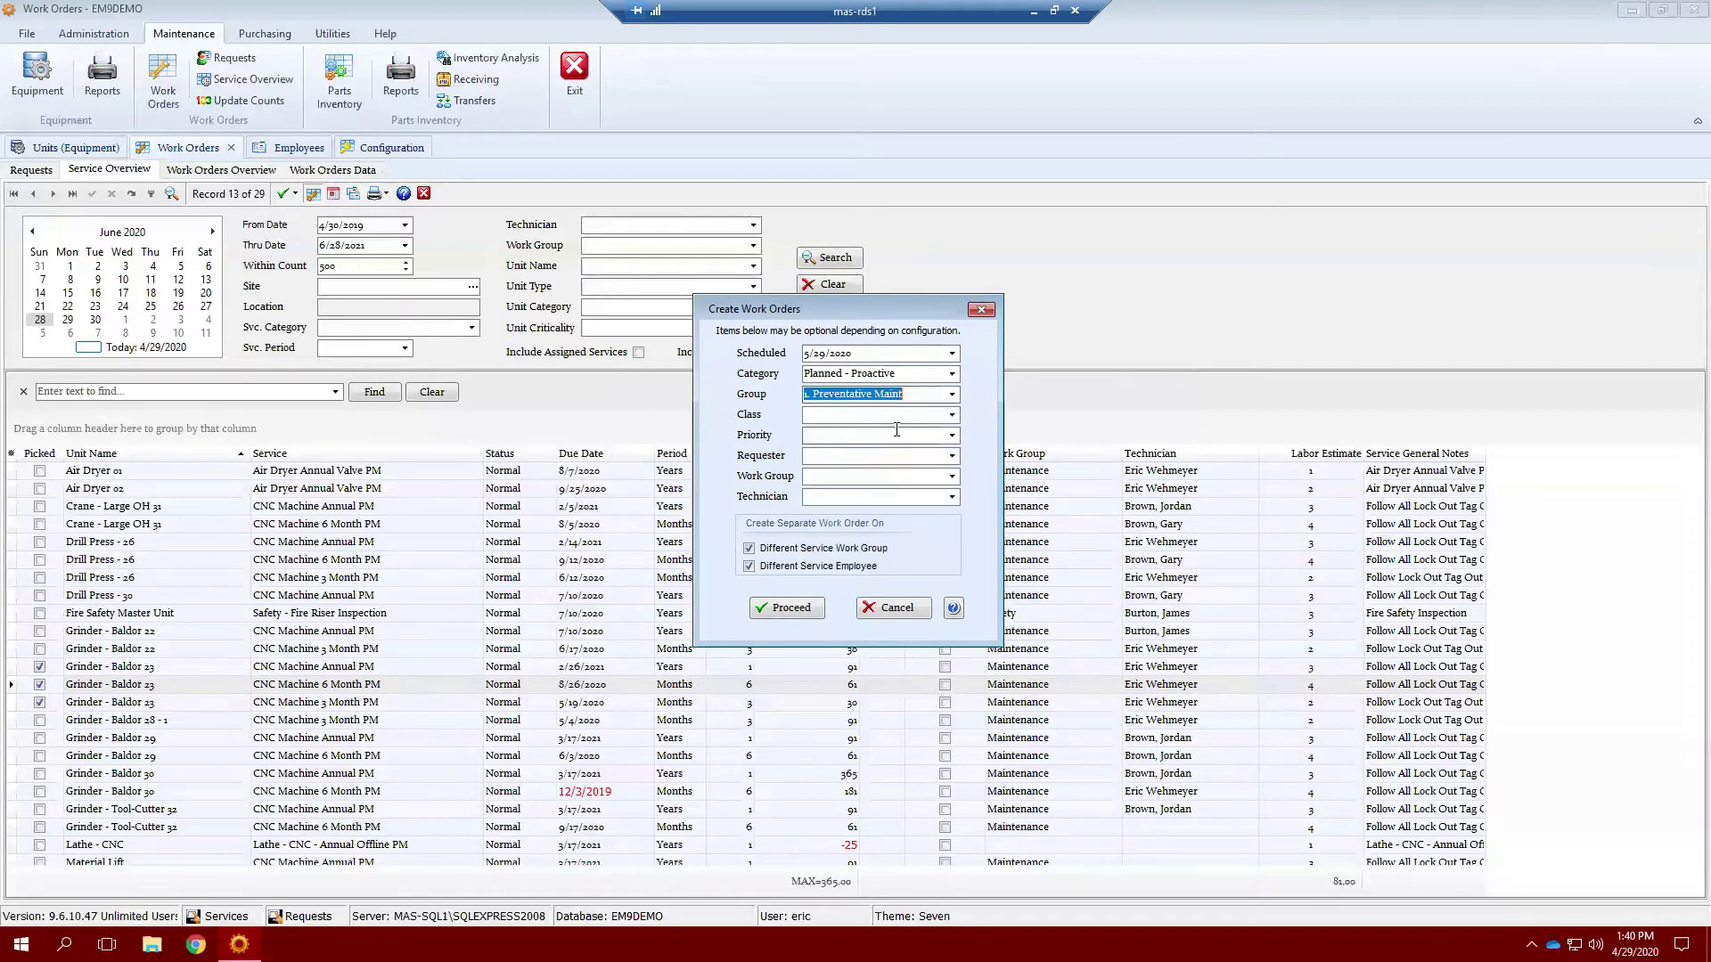
Set the work order's class to 1. Needs Review - M and its priority to 5. Low (7 to 30 Days+).
{"action": "left_click", "coordinate": [953, 416]}
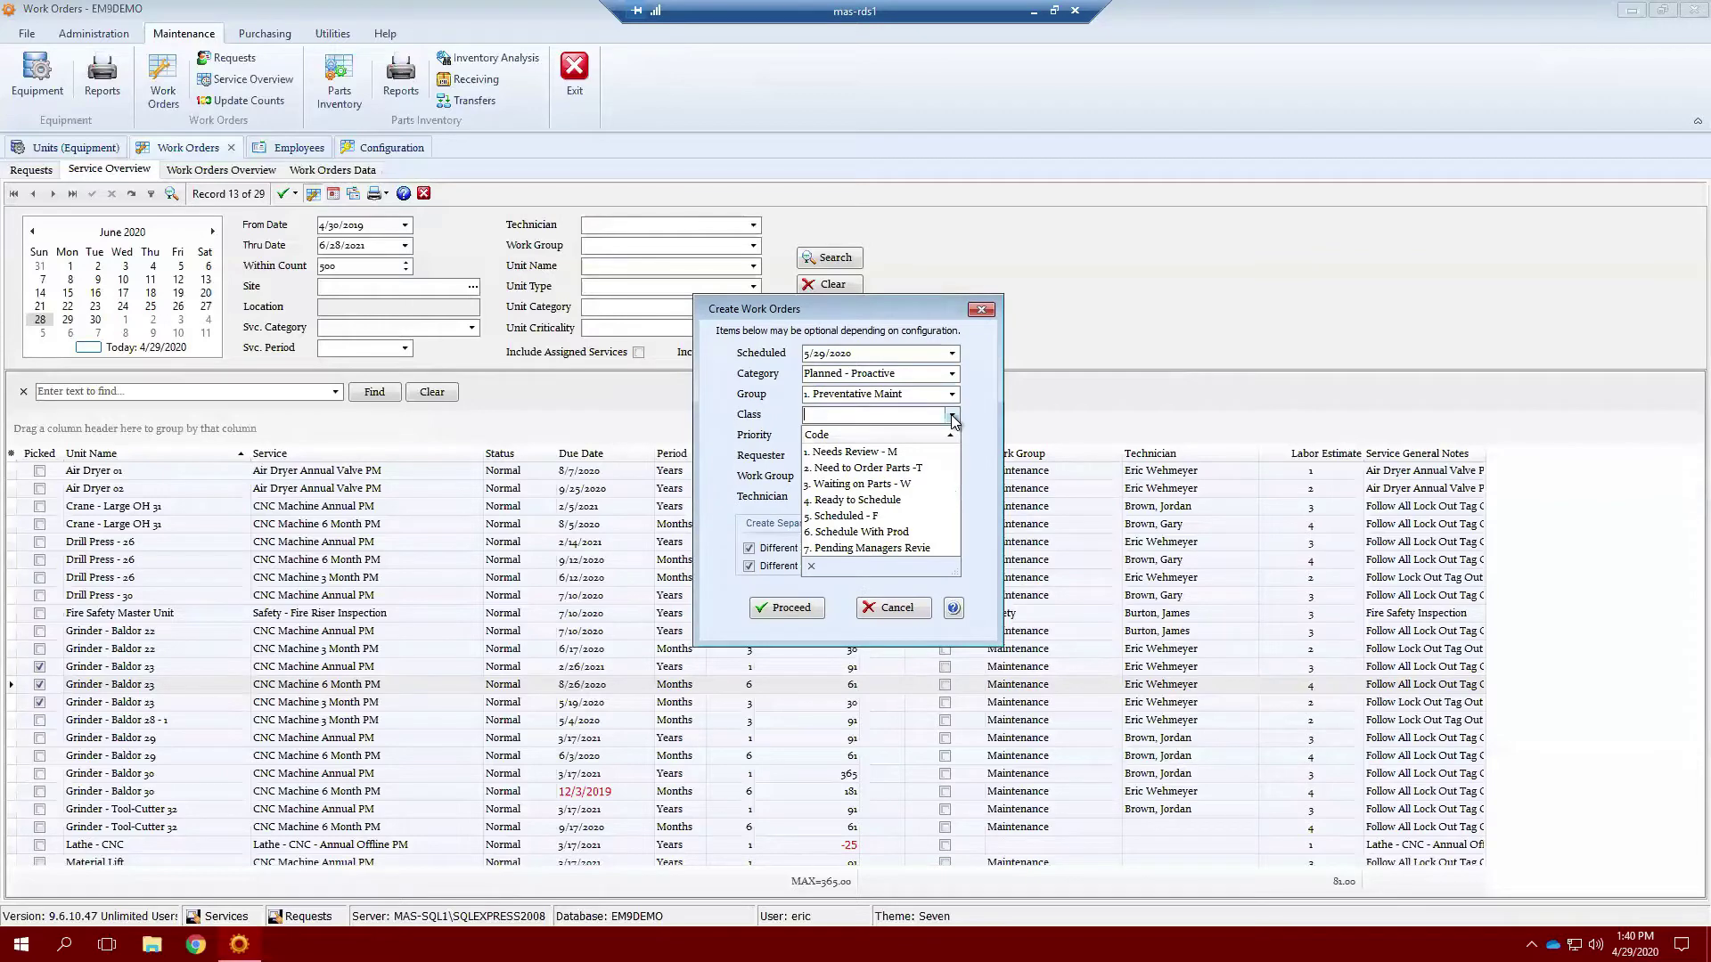
{"action": "left_click", "coordinate": [875, 453]}
{"action": "left_click", "coordinate": [952, 415]}
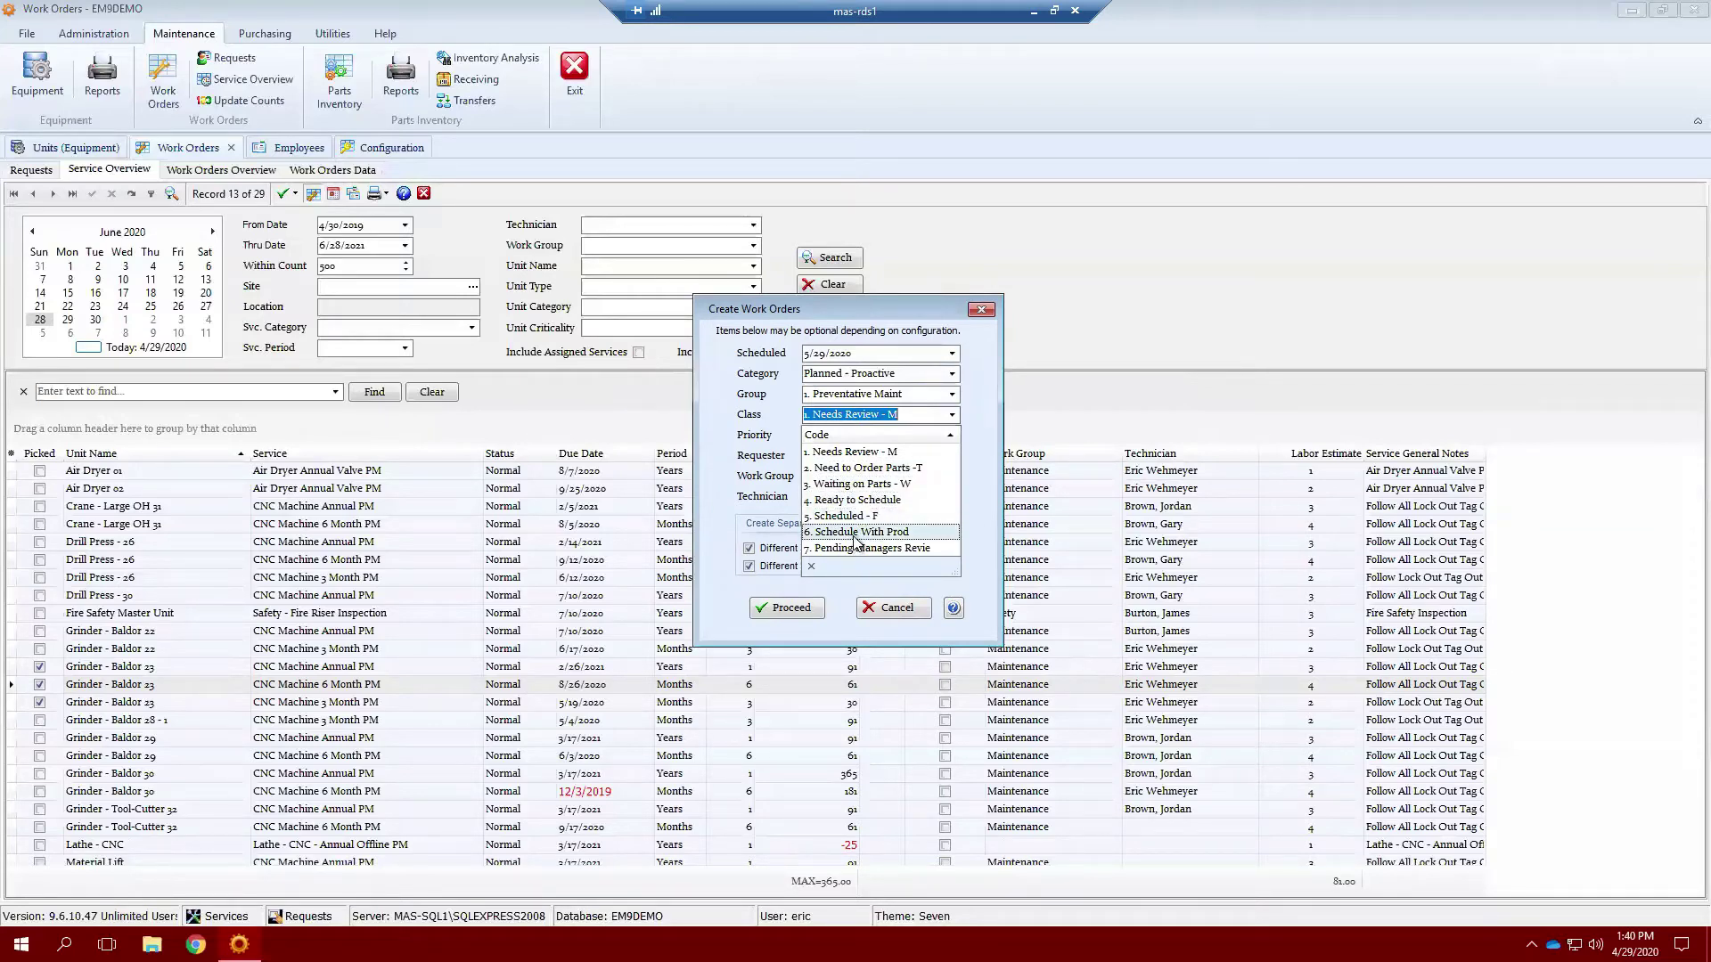
{"action": "left_click", "coordinate": [873, 455]}
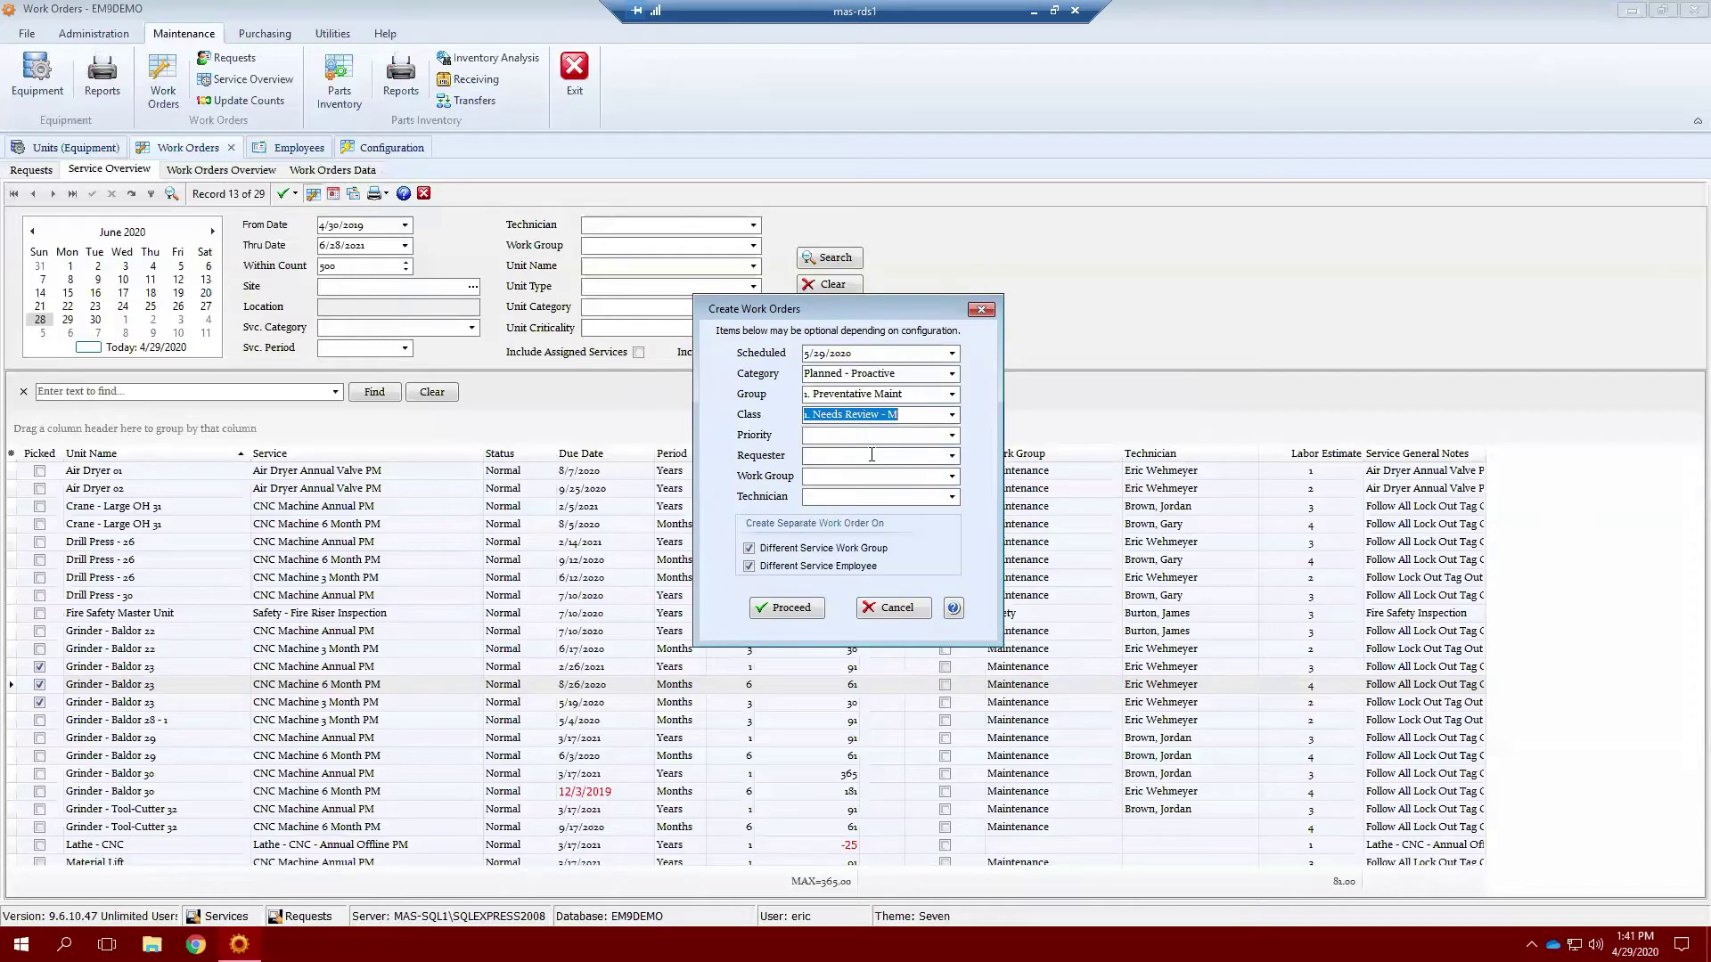
{"action": "left_click", "coordinate": [951, 436]}
{"action": "left_click", "coordinate": [900, 538]}
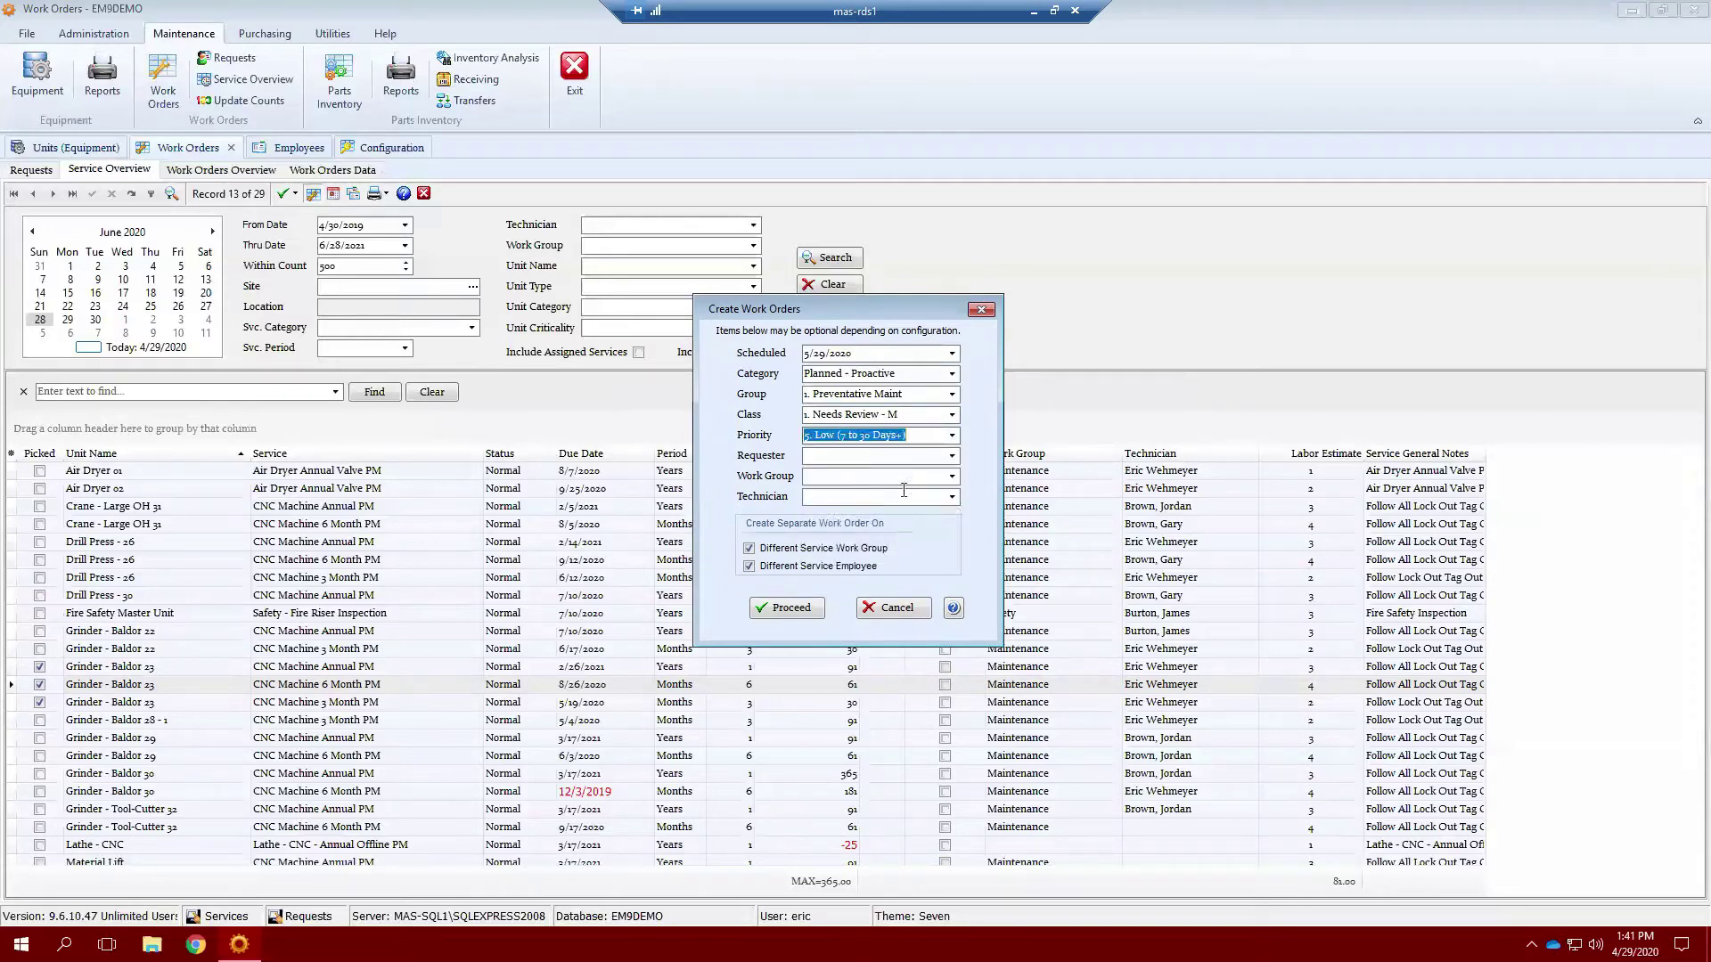
Leave the requester blank and assign the work order to the Maintenance work group.
{"action": "left_click", "coordinate": [952, 457]}
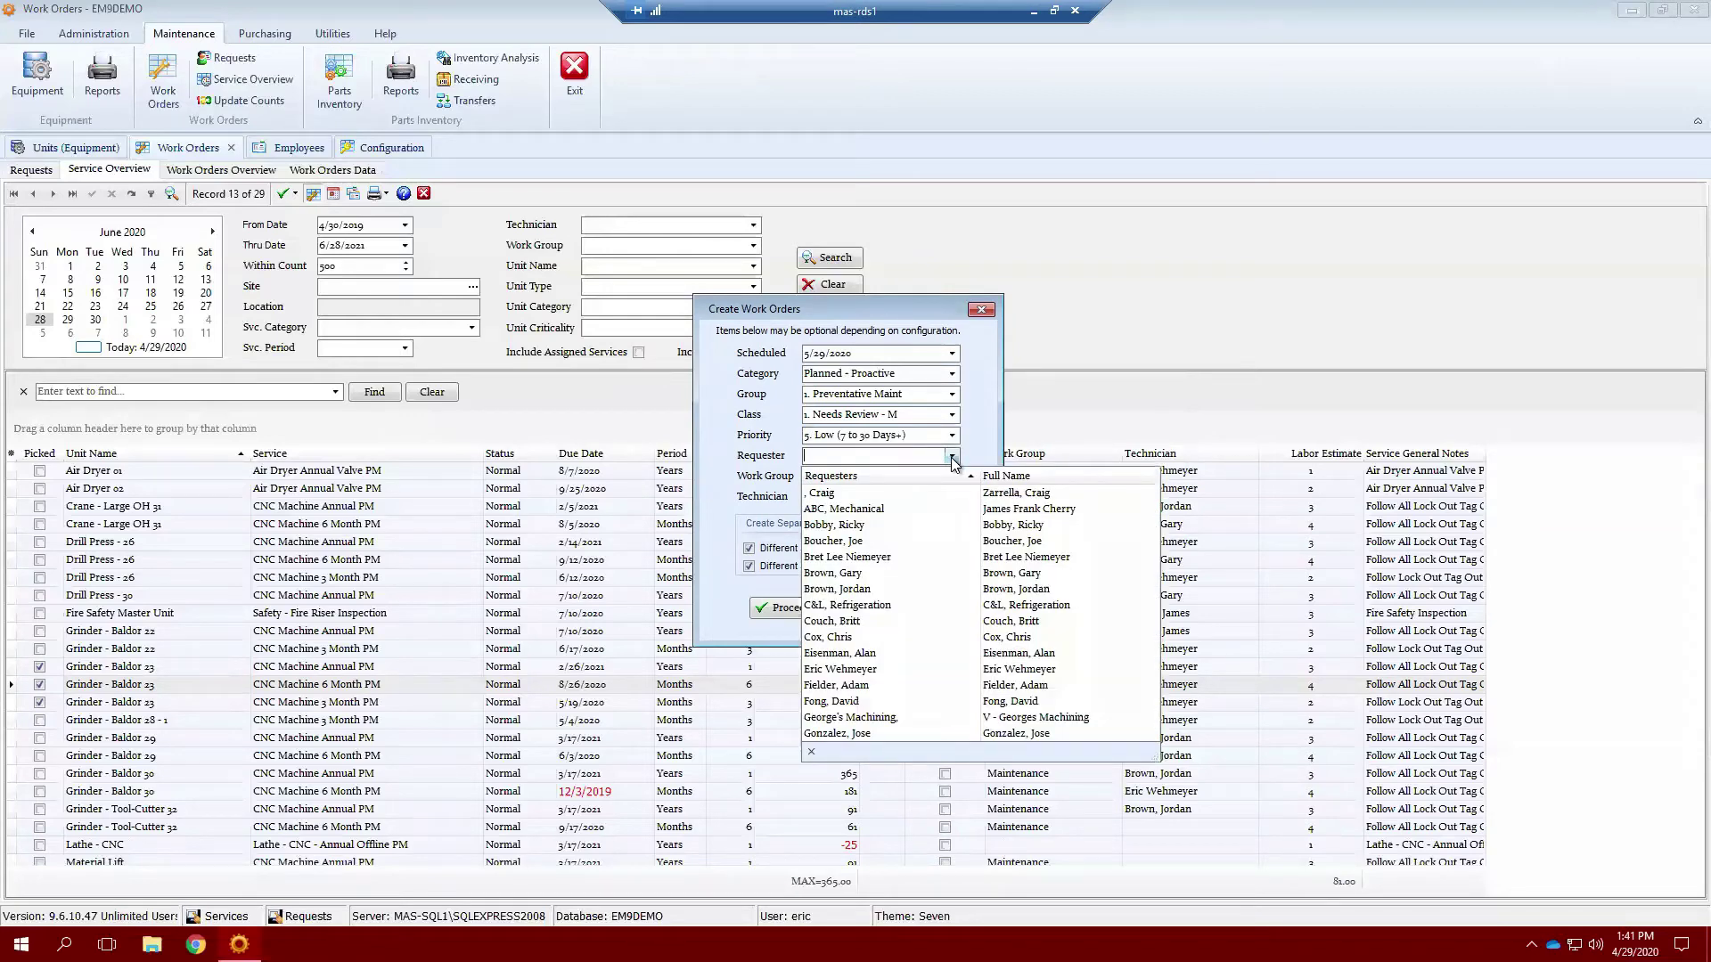
{"action": "left_click", "coordinate": [952, 457]}
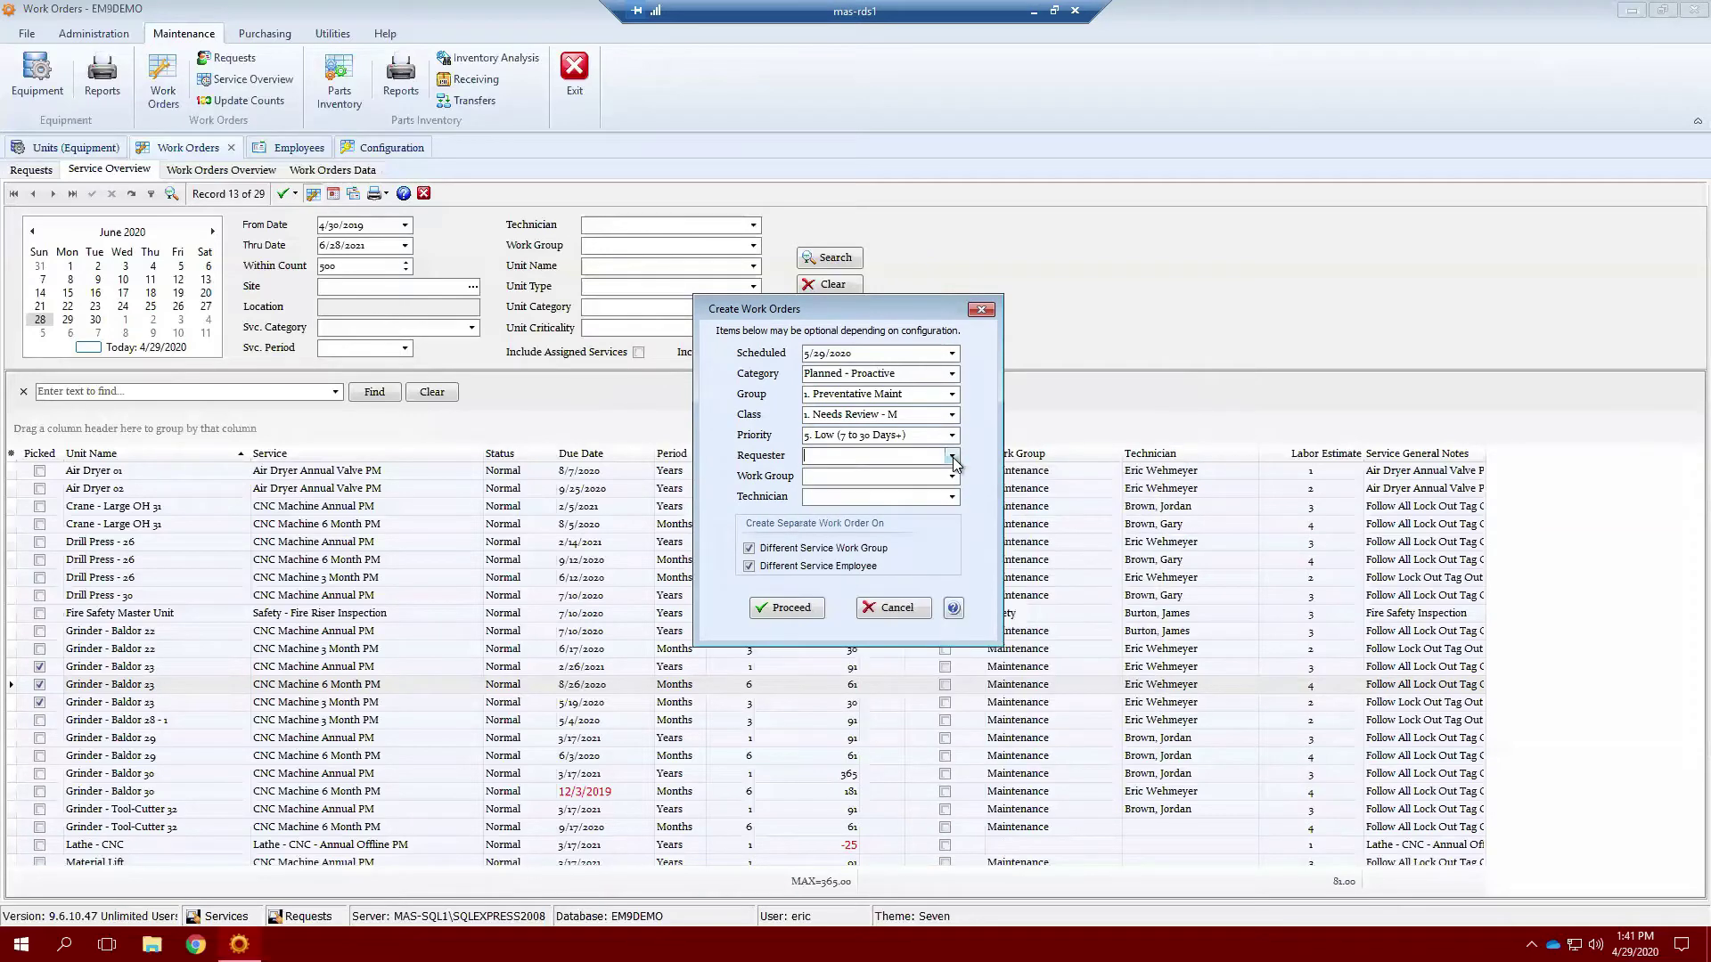
{"action": "left_click", "coordinate": [951, 477]}
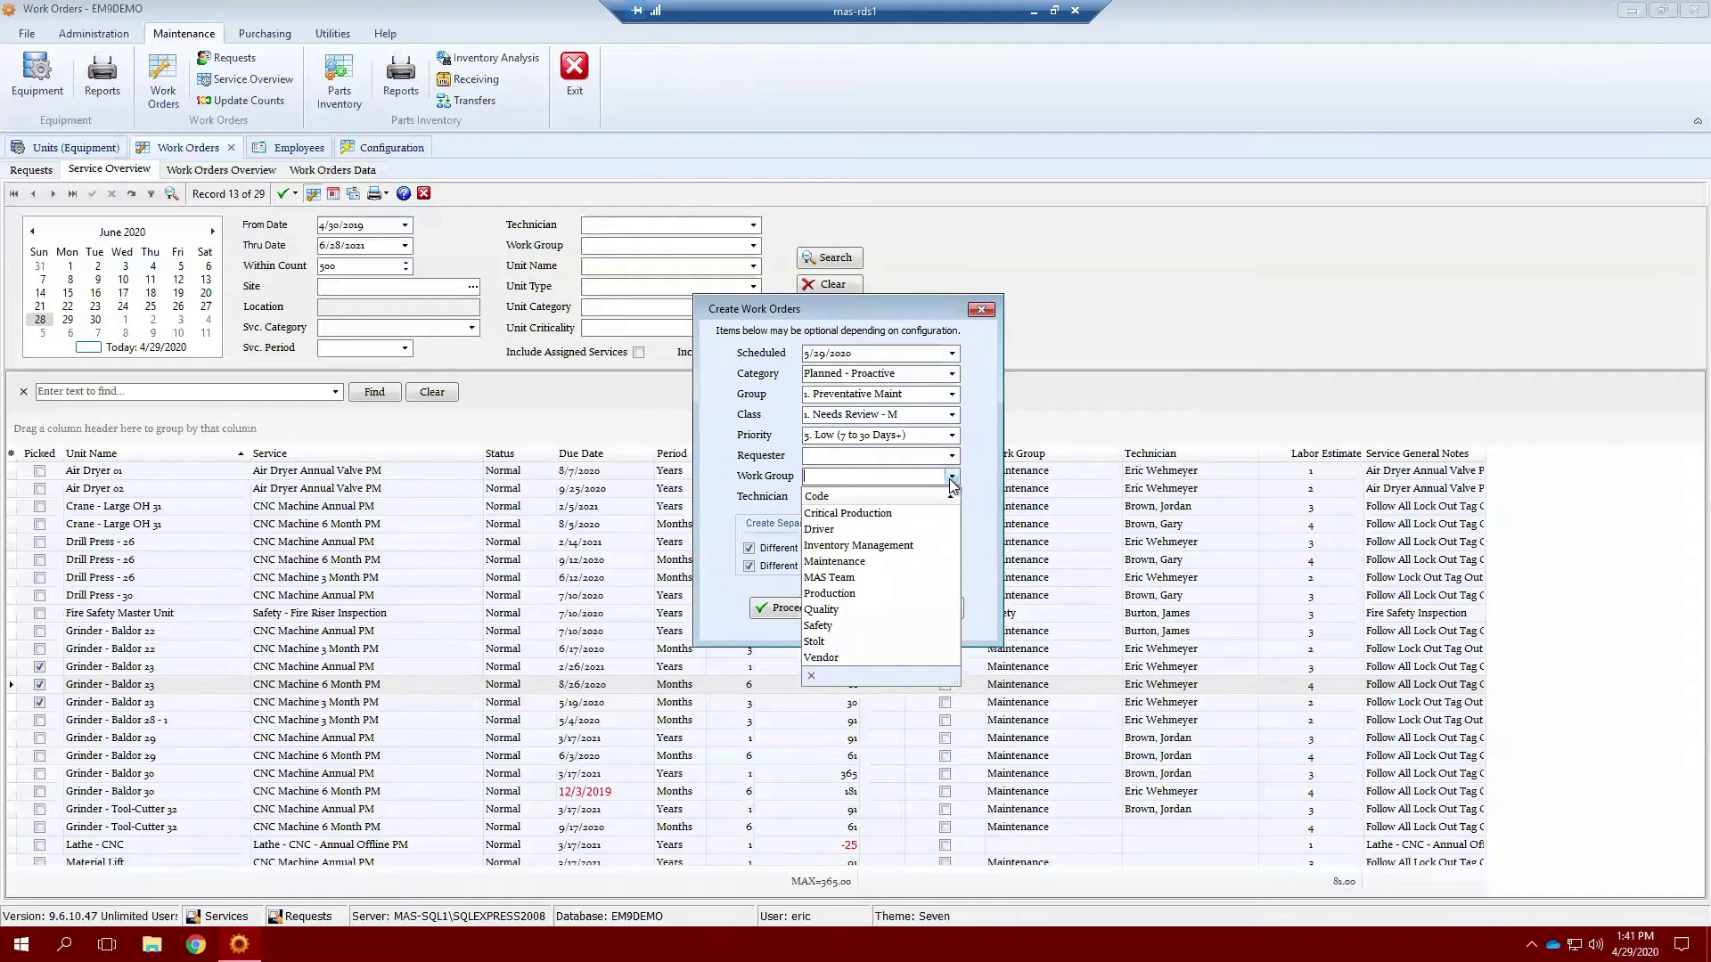
{"action": "left_click", "coordinate": [860, 575]}
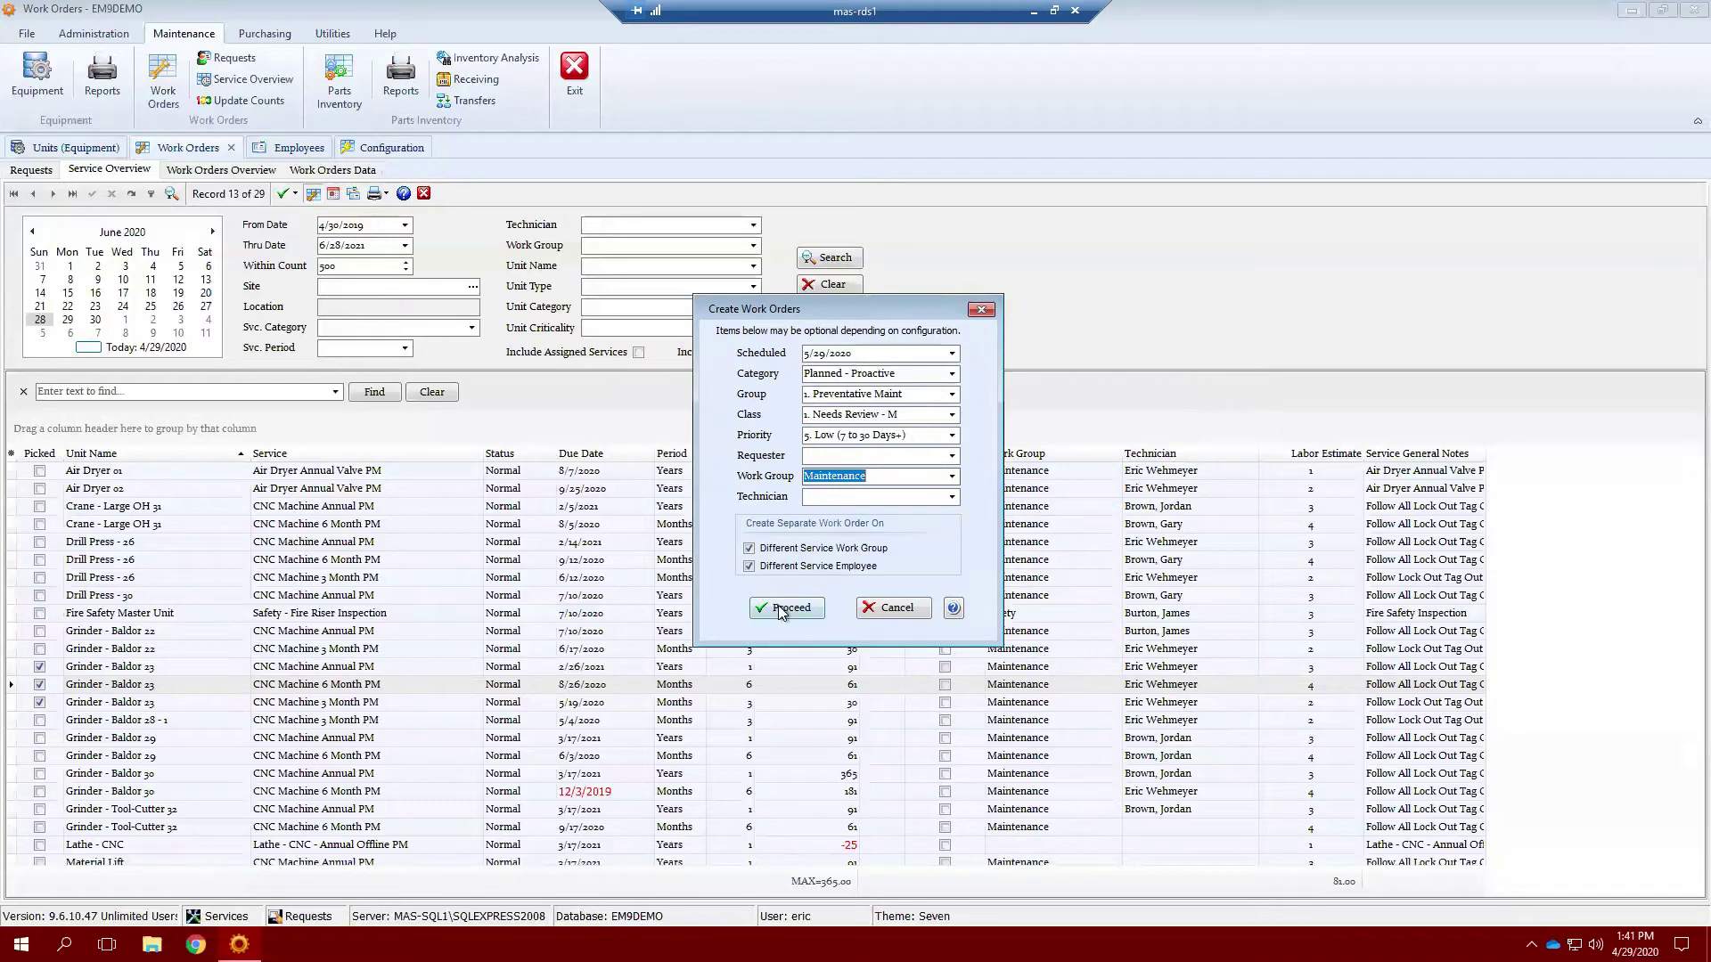
Create the work order for Grinder - Baldor 23 without printing it and select it in the work orders overview.
{"action": "left_click", "coordinate": [749, 567]}
{"action": "left_click", "coordinate": [794, 612]}
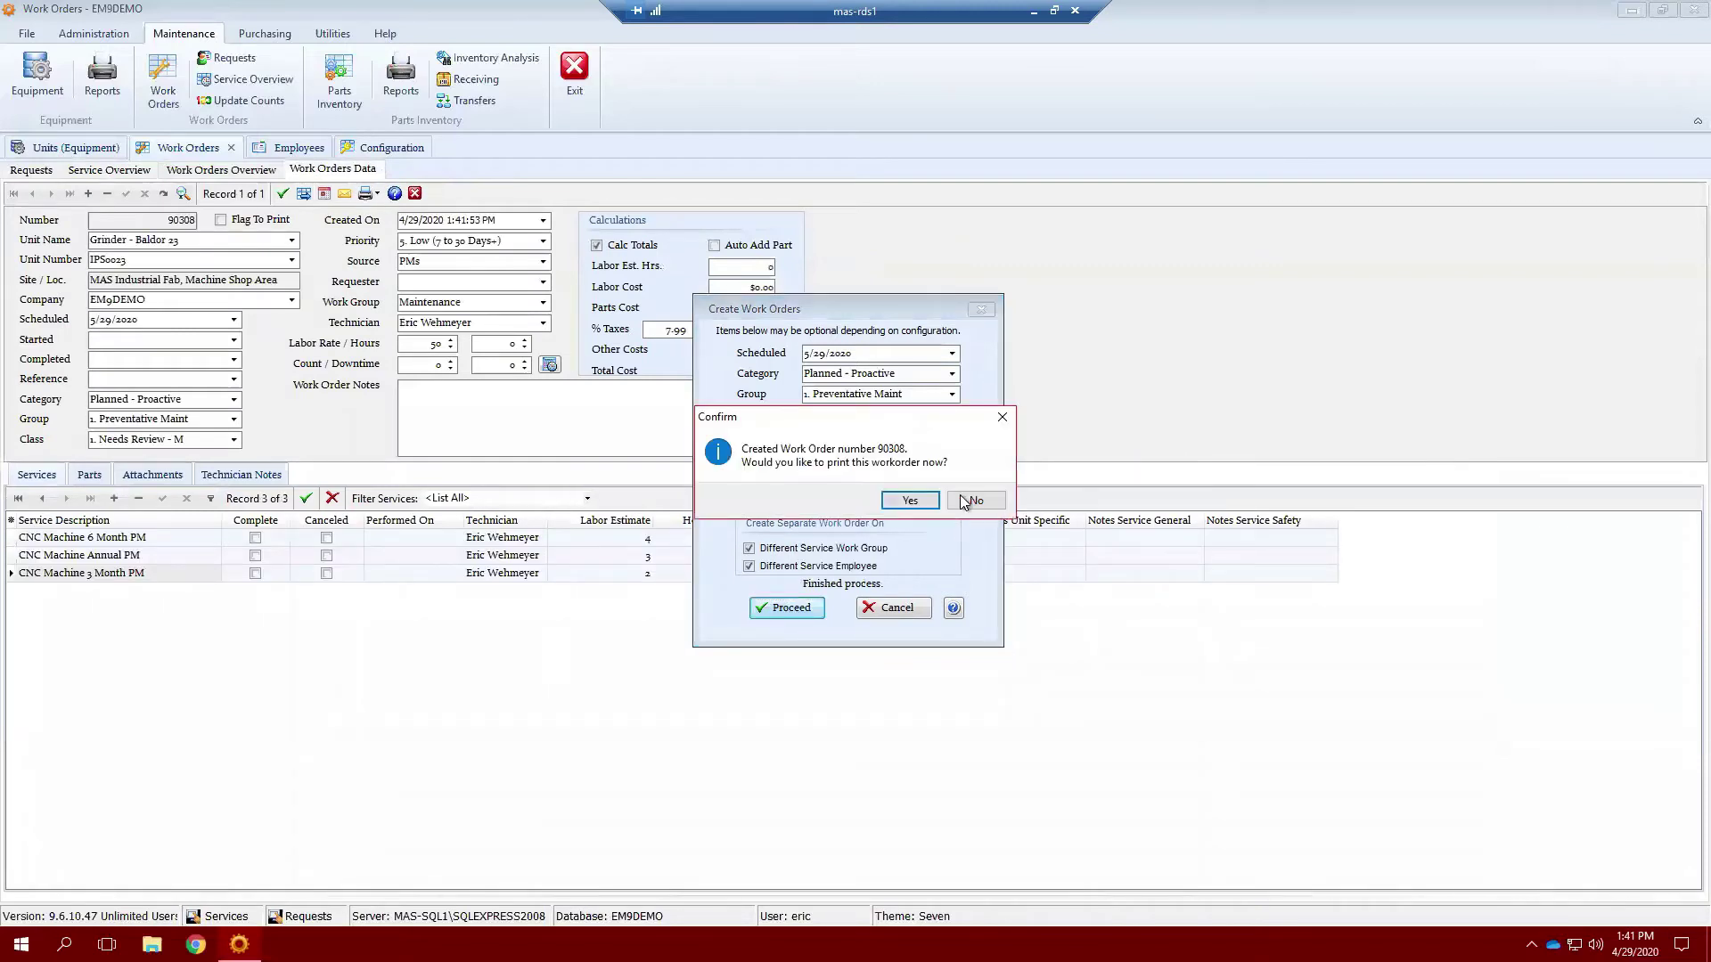
{"action": "left_click", "coordinate": [977, 501]}
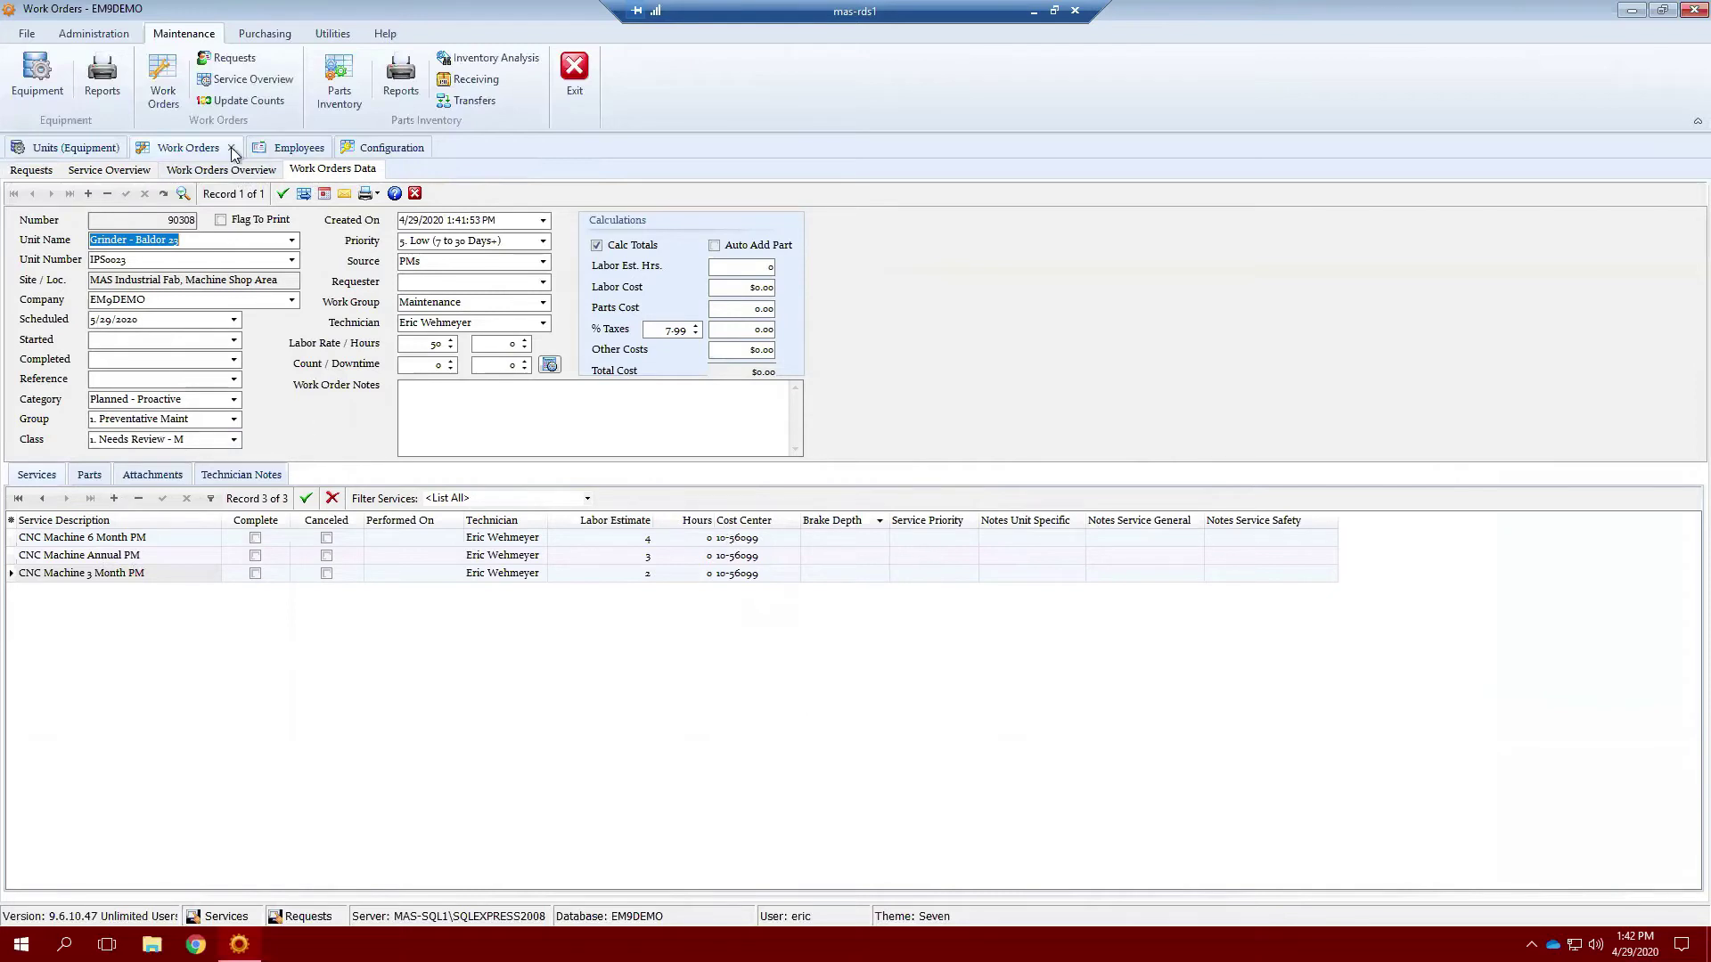
{"action": "left_click", "coordinate": [205, 169]}
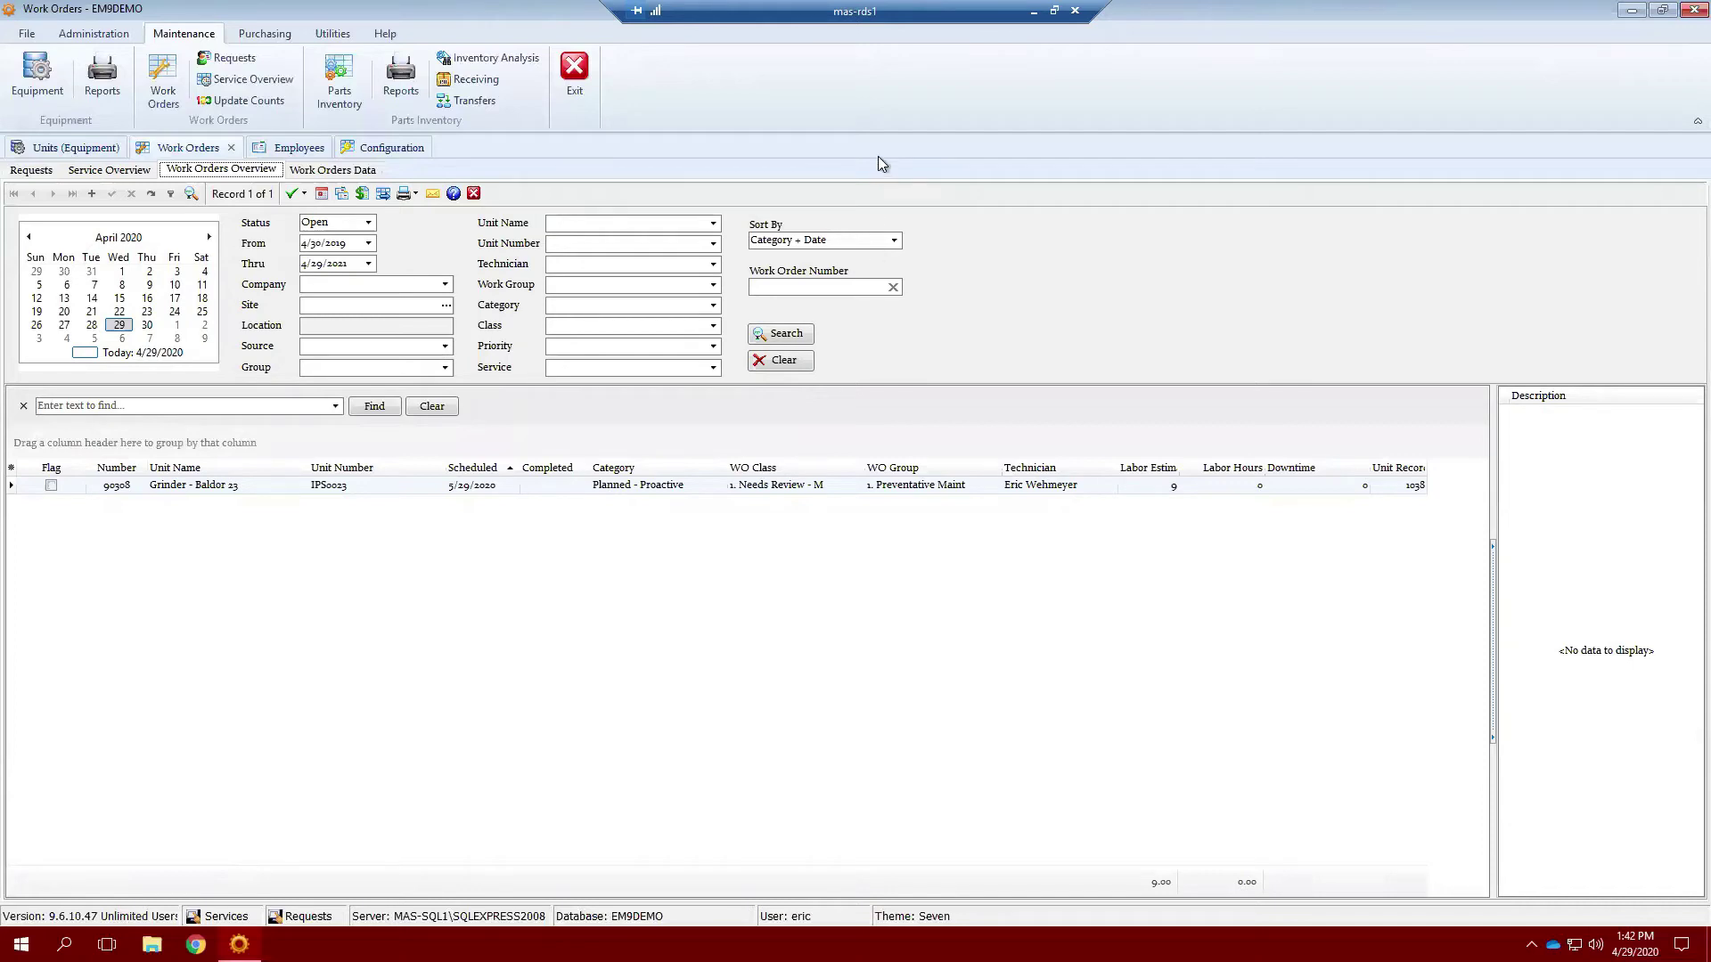
{"action": "left_click", "coordinate": [837, 488]}
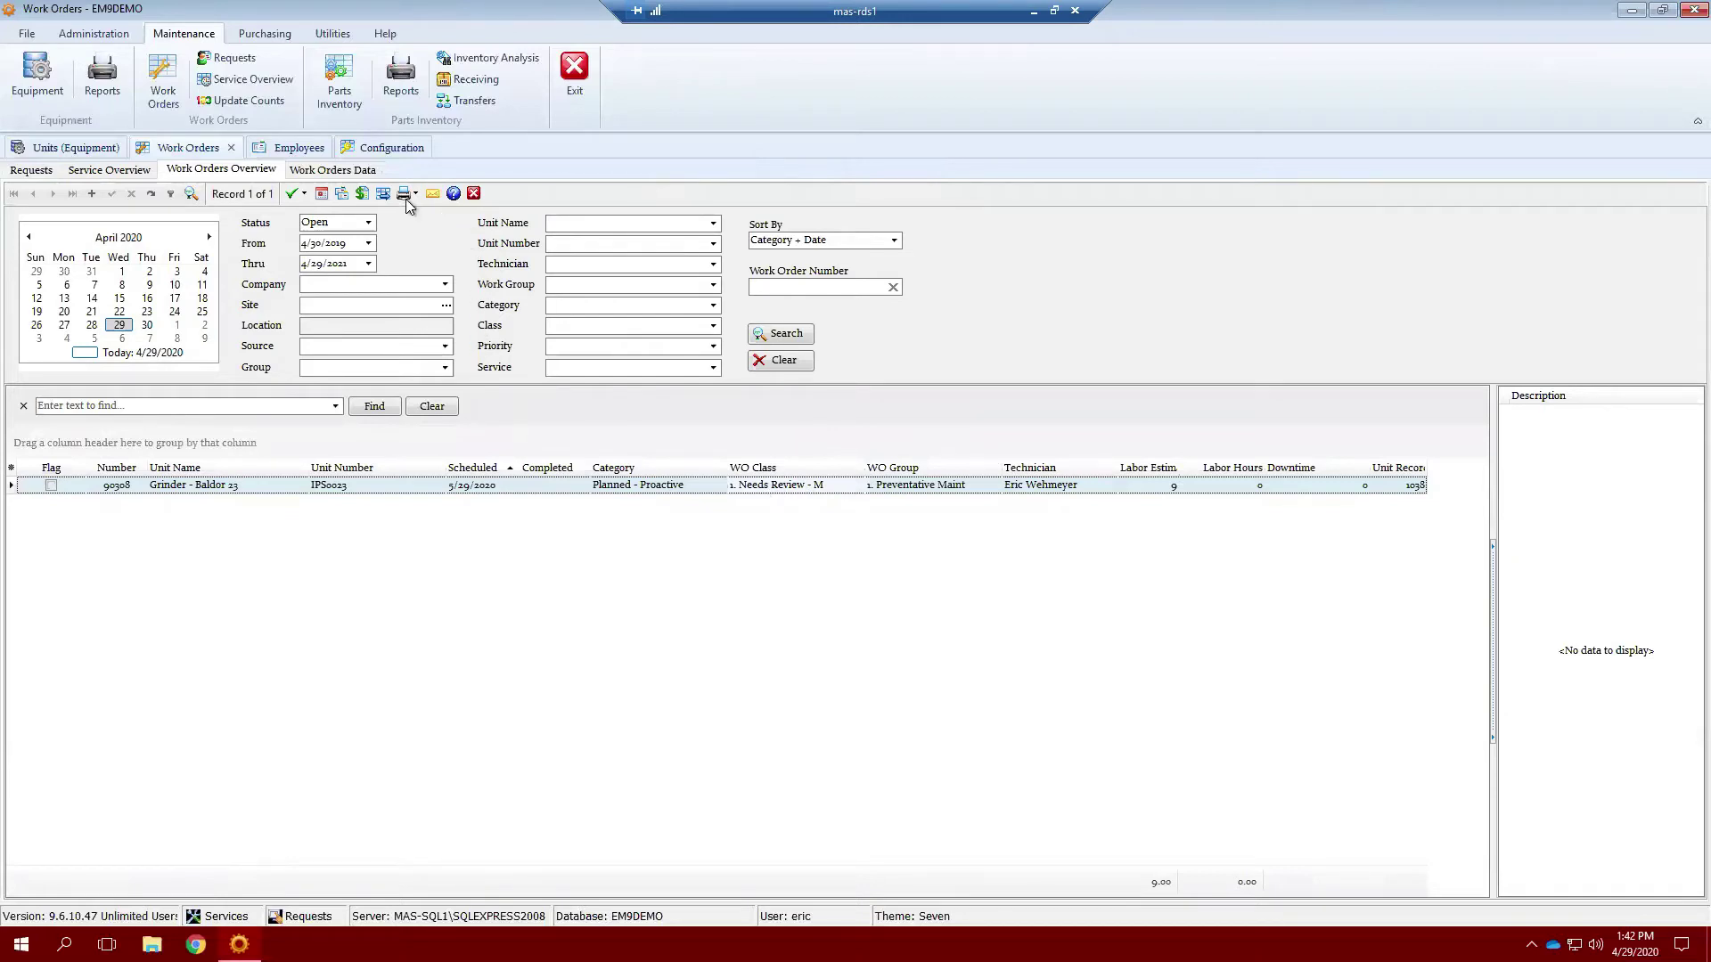
Return to the service overview and pick all services due for the unit Grinder - Baldor 29.
{"action": "left_click", "coordinate": [120, 169]}
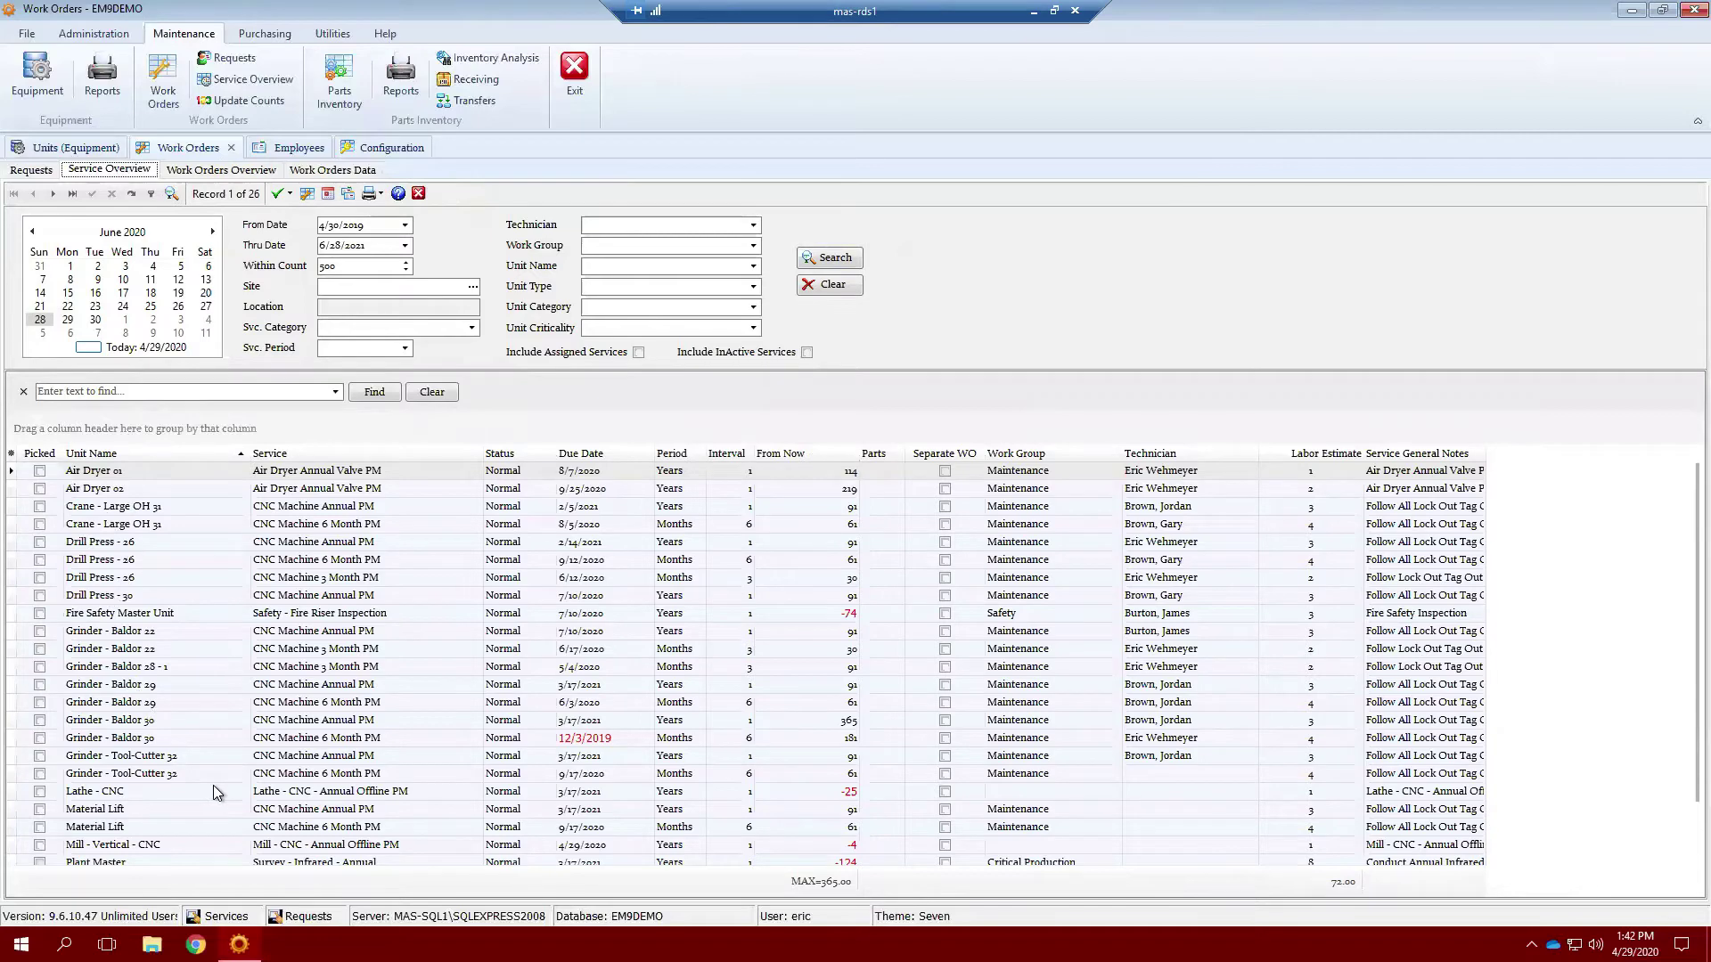
{"action": "left_click", "coordinate": [121, 685]}
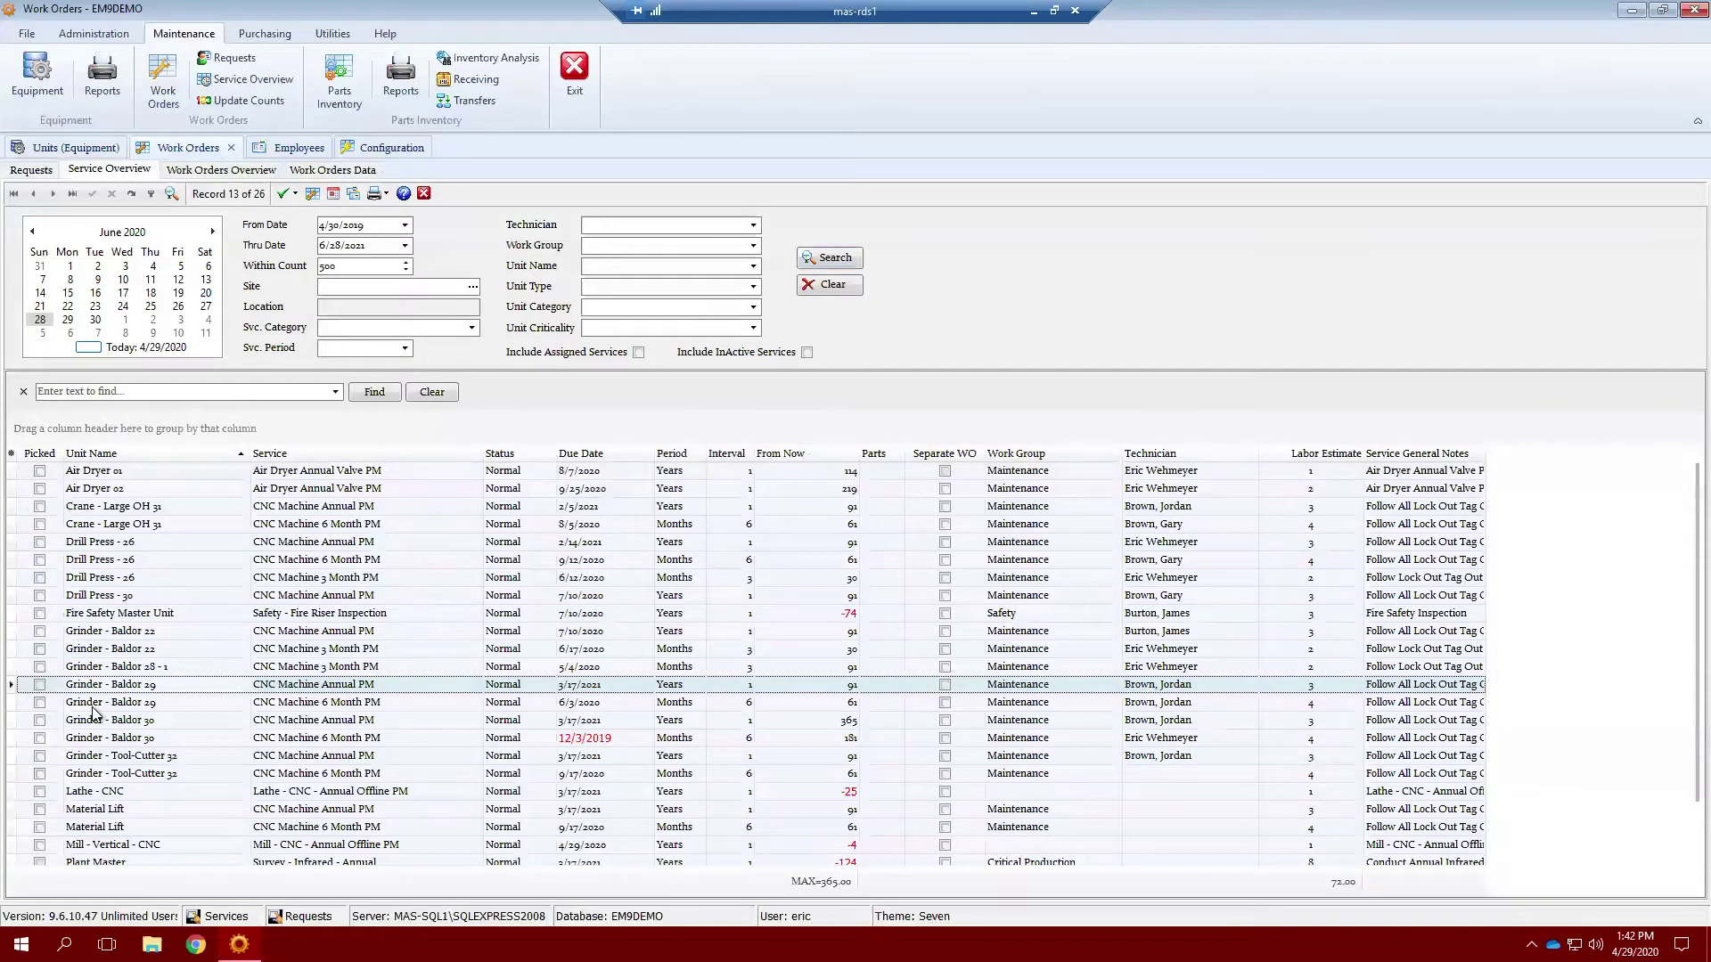
{"action": "left_click", "coordinate": [287, 193]}
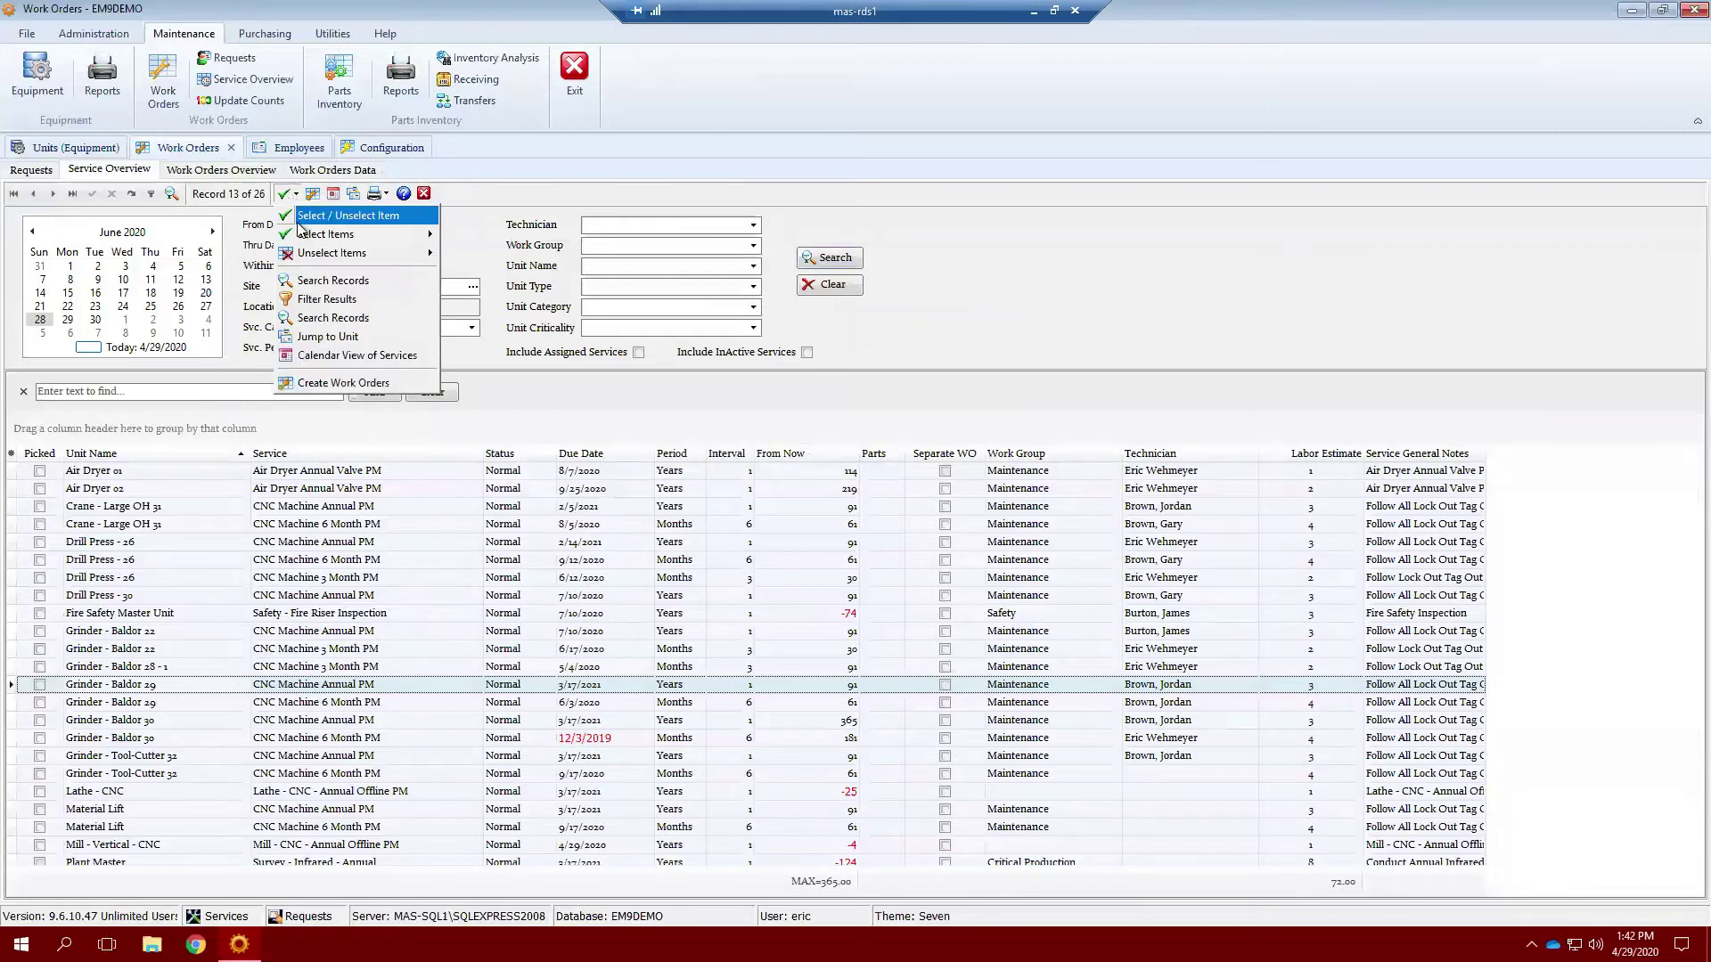
{"action": "mouse_move", "coordinate": [325, 234]}
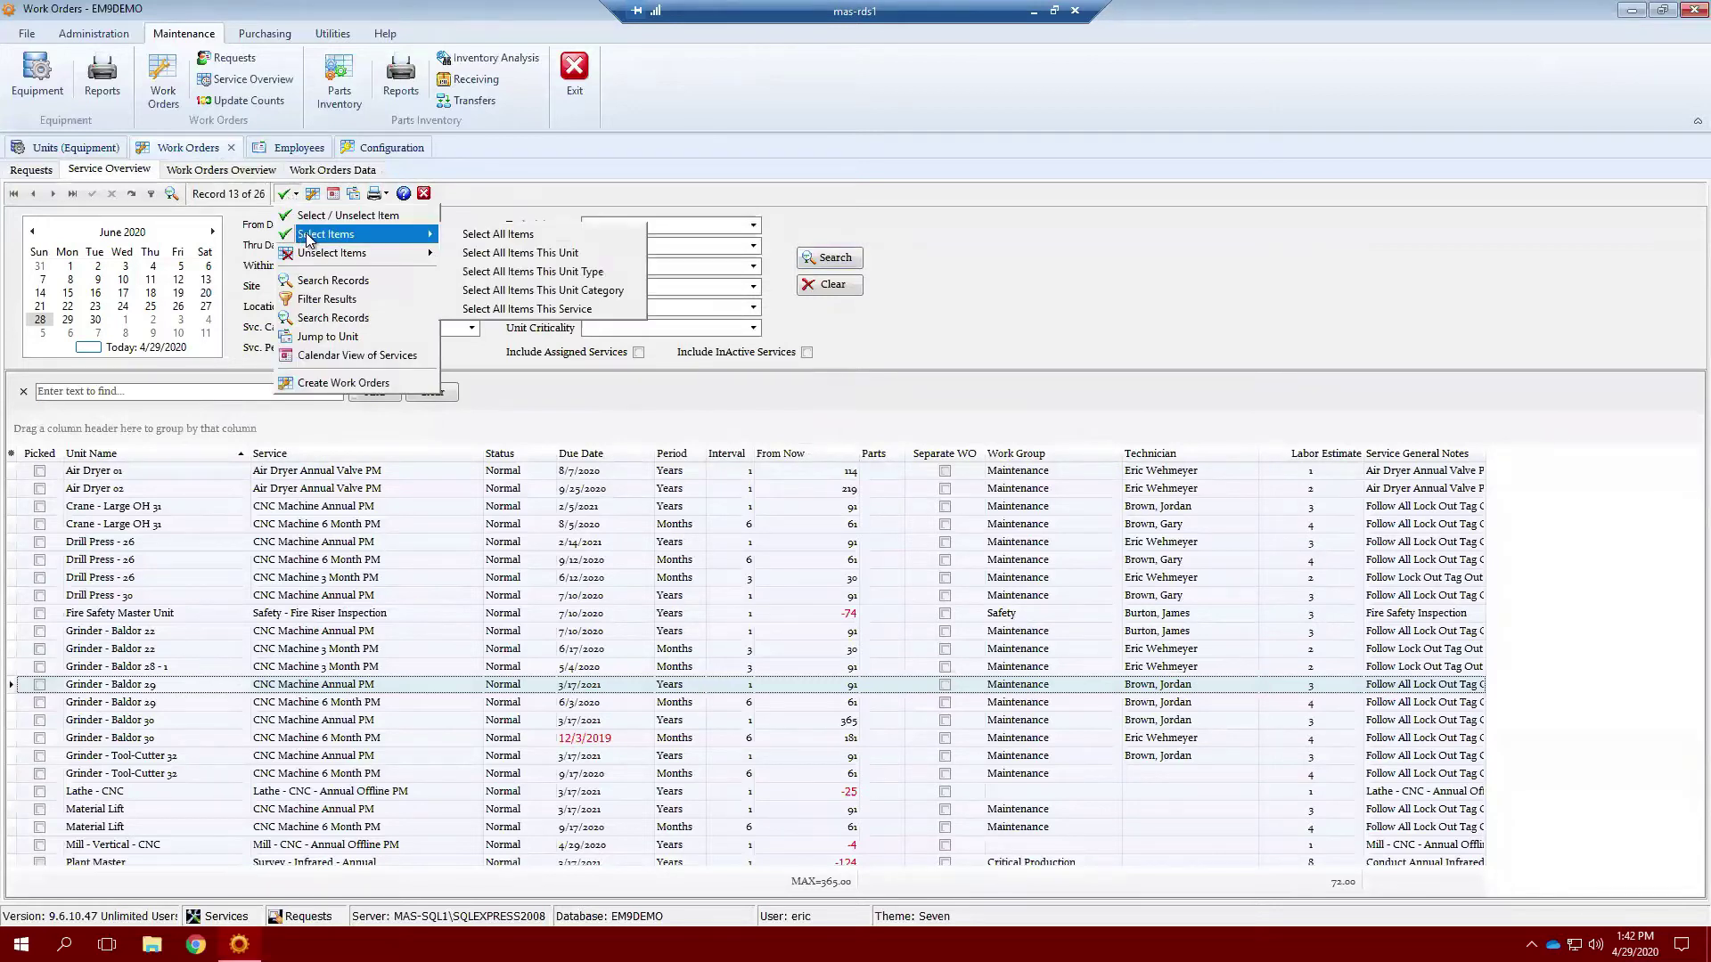
{"action": "left_click", "coordinate": [497, 255]}
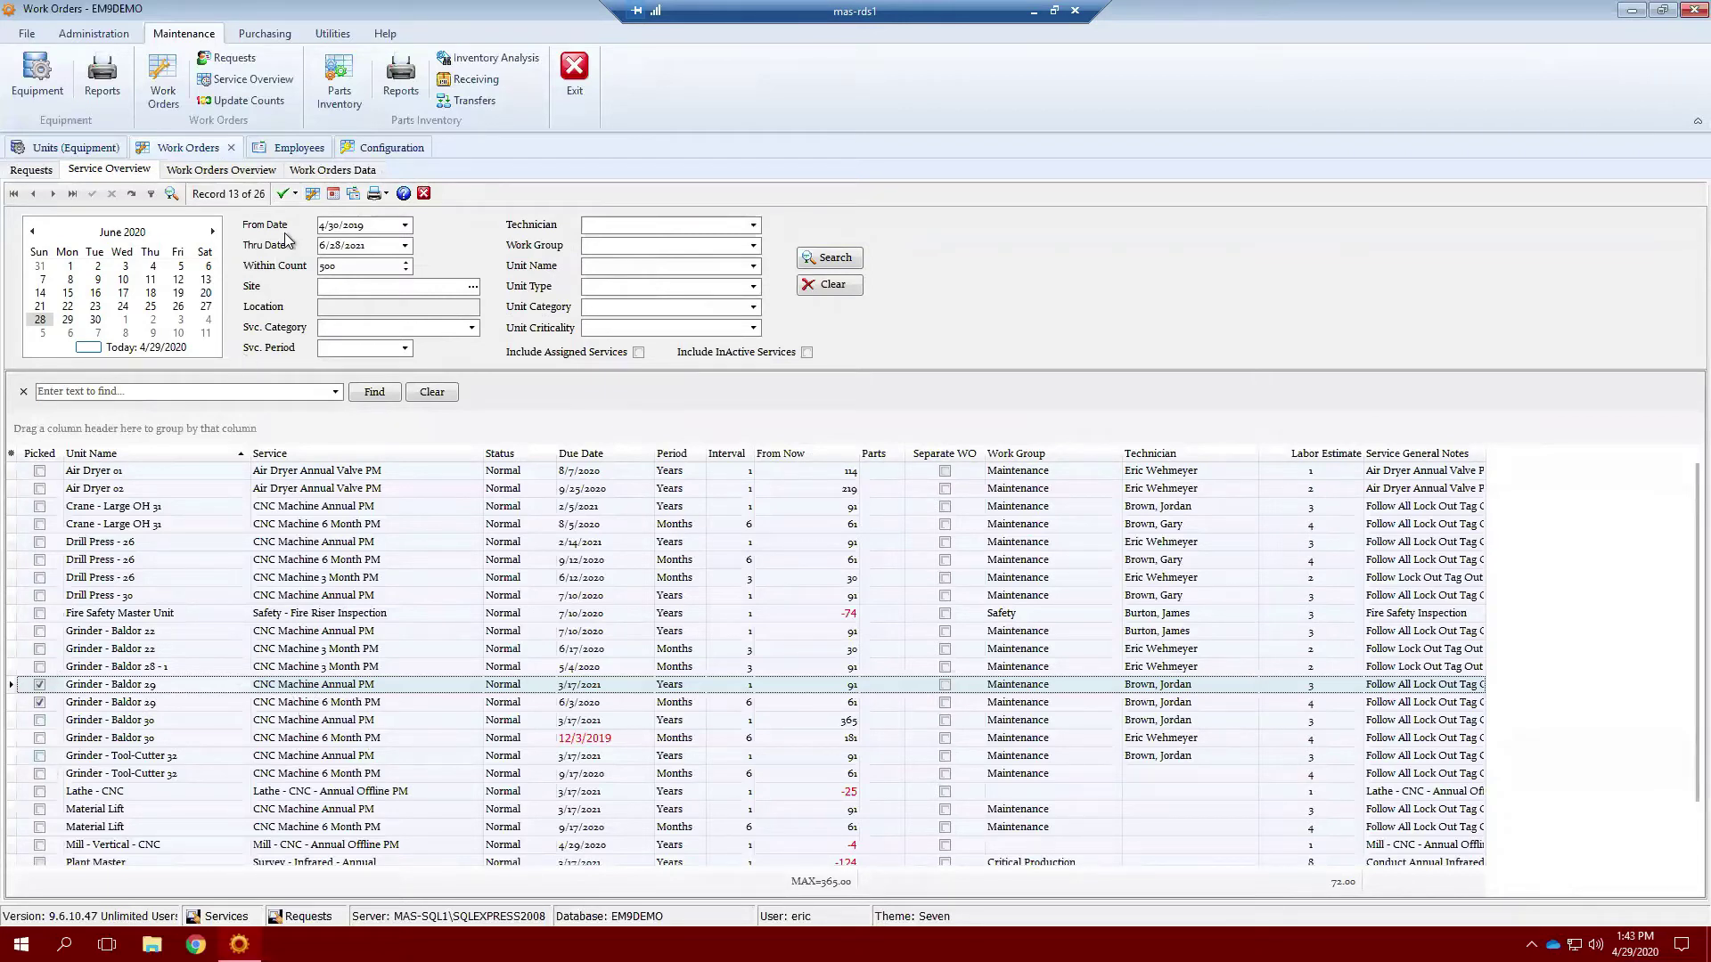
Start creating a work order from the picked Grinder - Baldor 29 services, scheduled for 5/29/2020.
{"action": "left_click", "coordinate": [312, 195]}
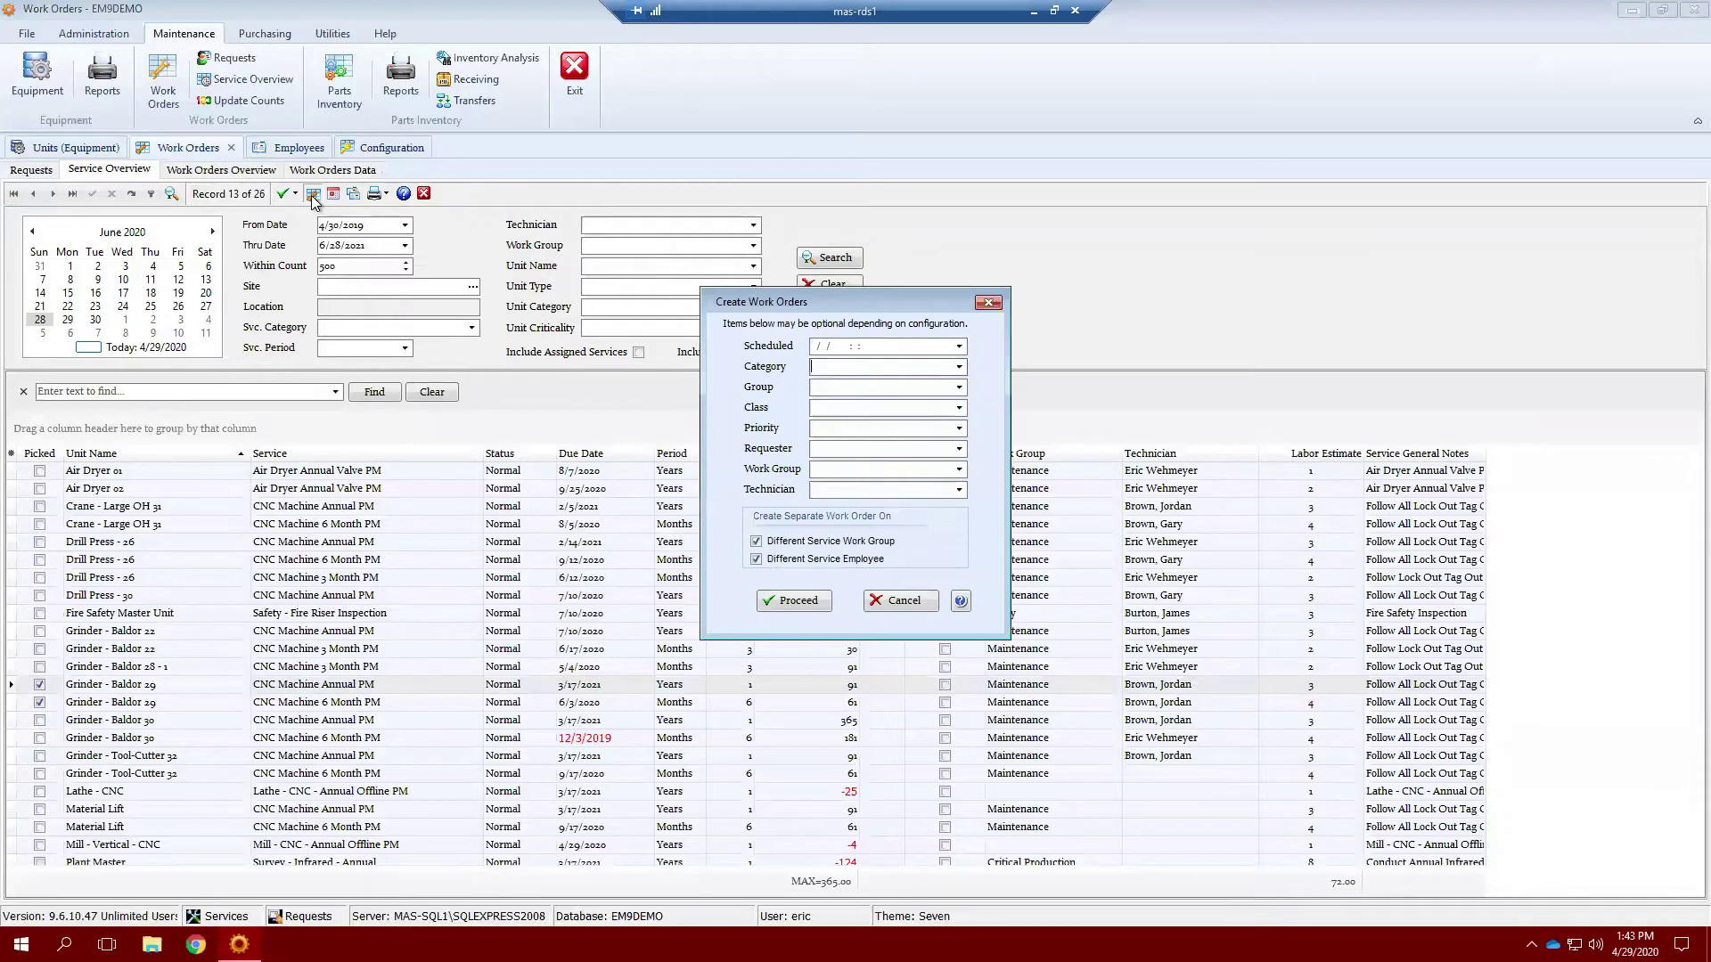
{"action": "left_click", "coordinate": [960, 347]}
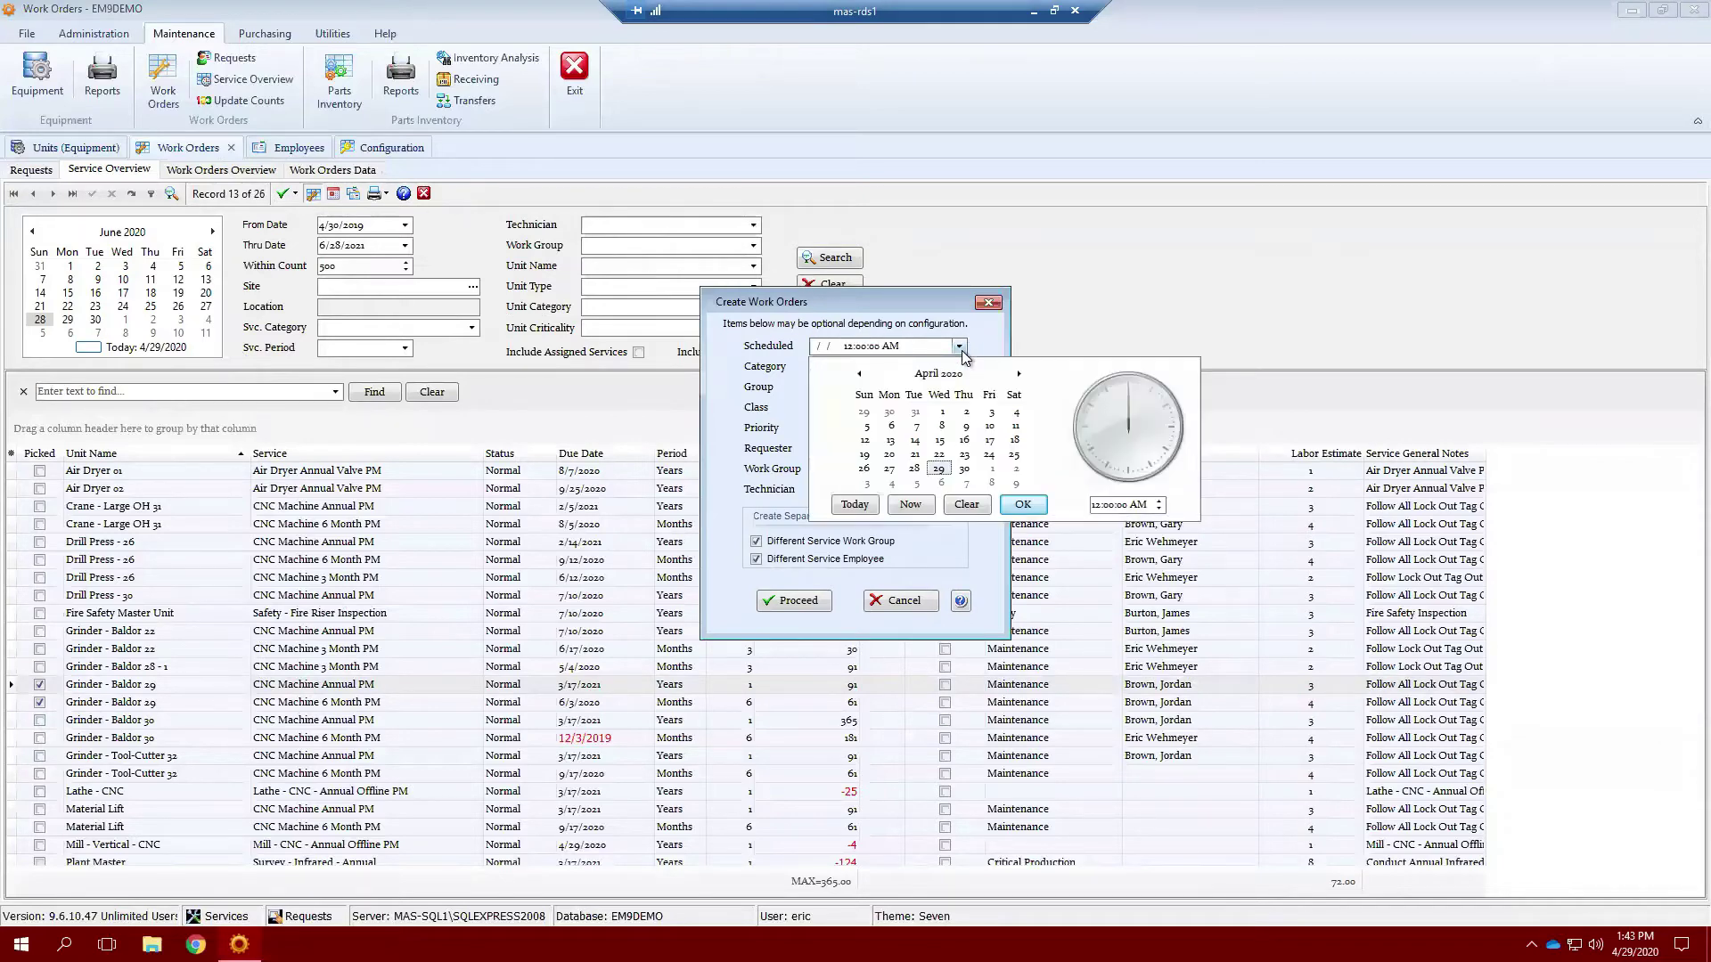
{"action": "left_click", "coordinate": [1018, 374]}
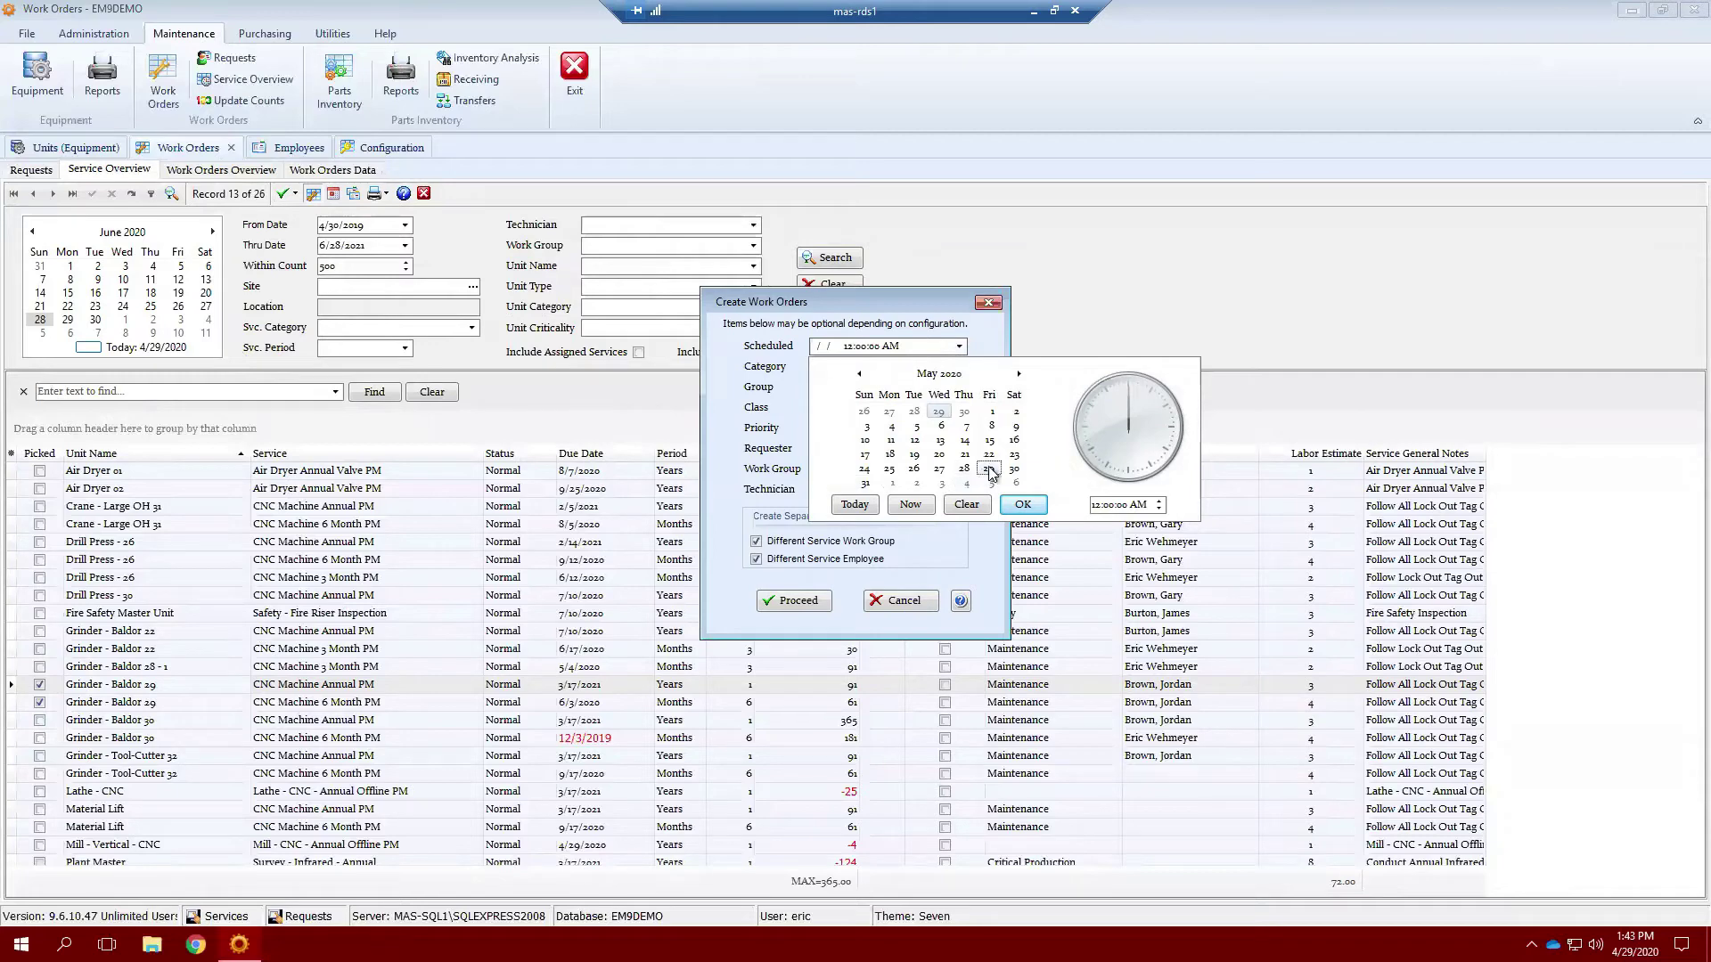
{"action": "left_click", "coordinate": [989, 470]}
Set the work order's category to Planned - Proactive and its group to 1. Preventative Maint.
{"action": "left_click", "coordinate": [960, 368]}
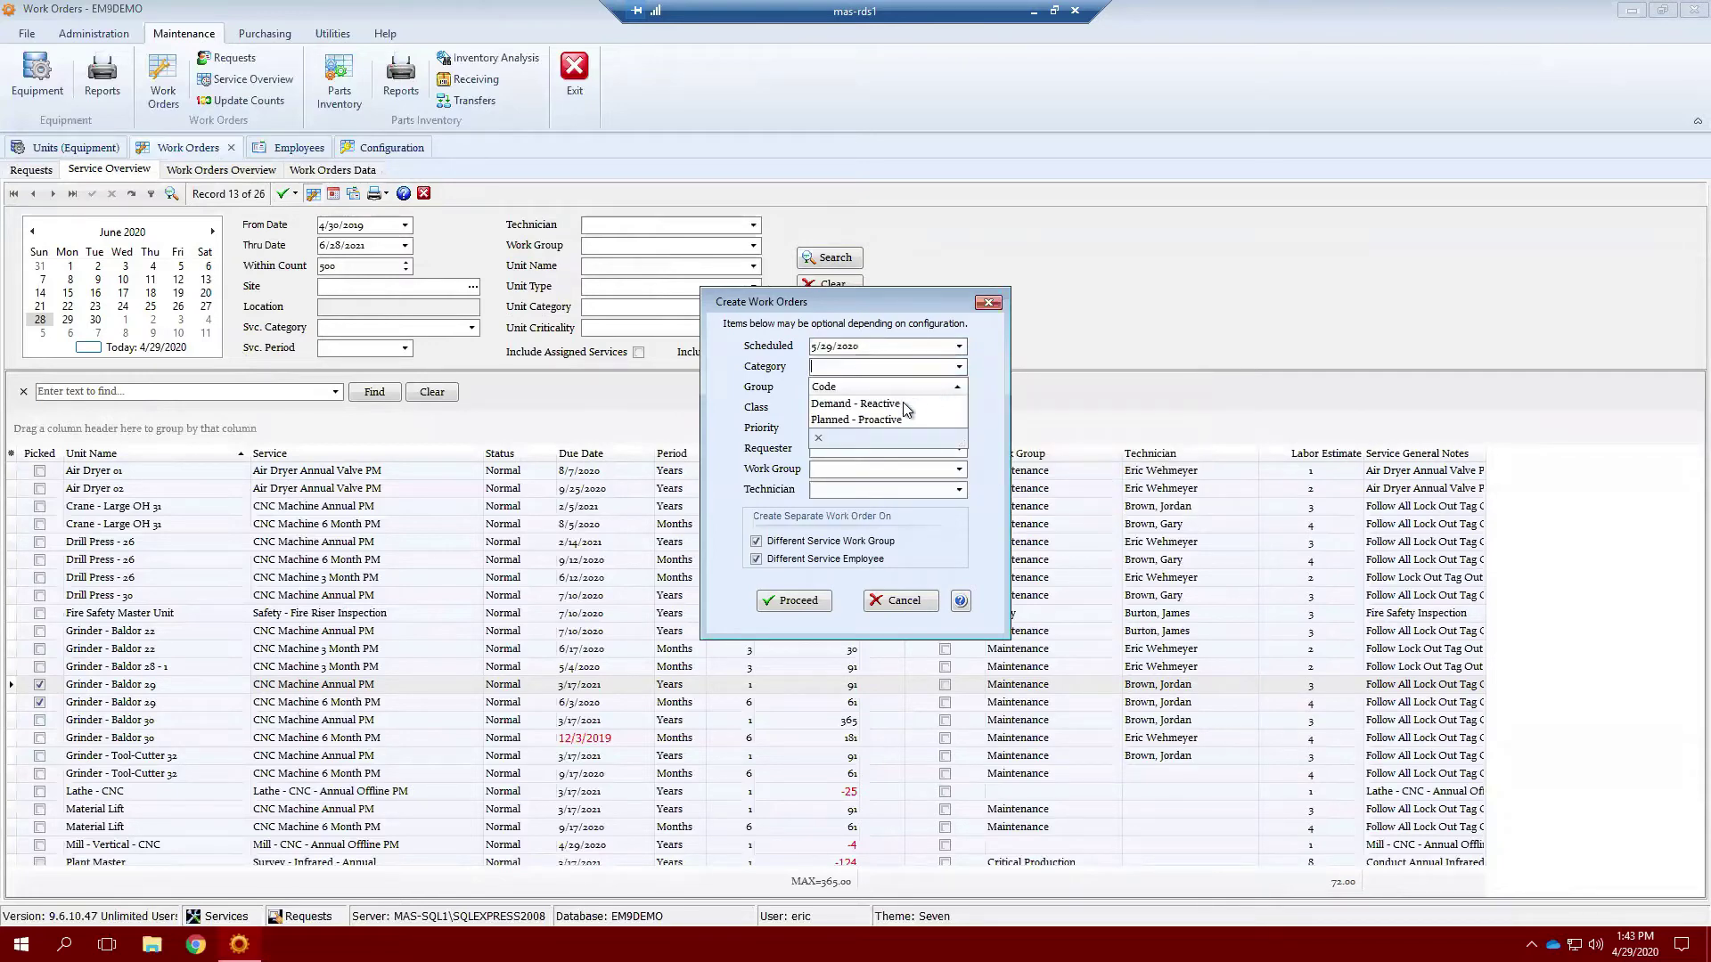
{"action": "left_click", "coordinate": [896, 420]}
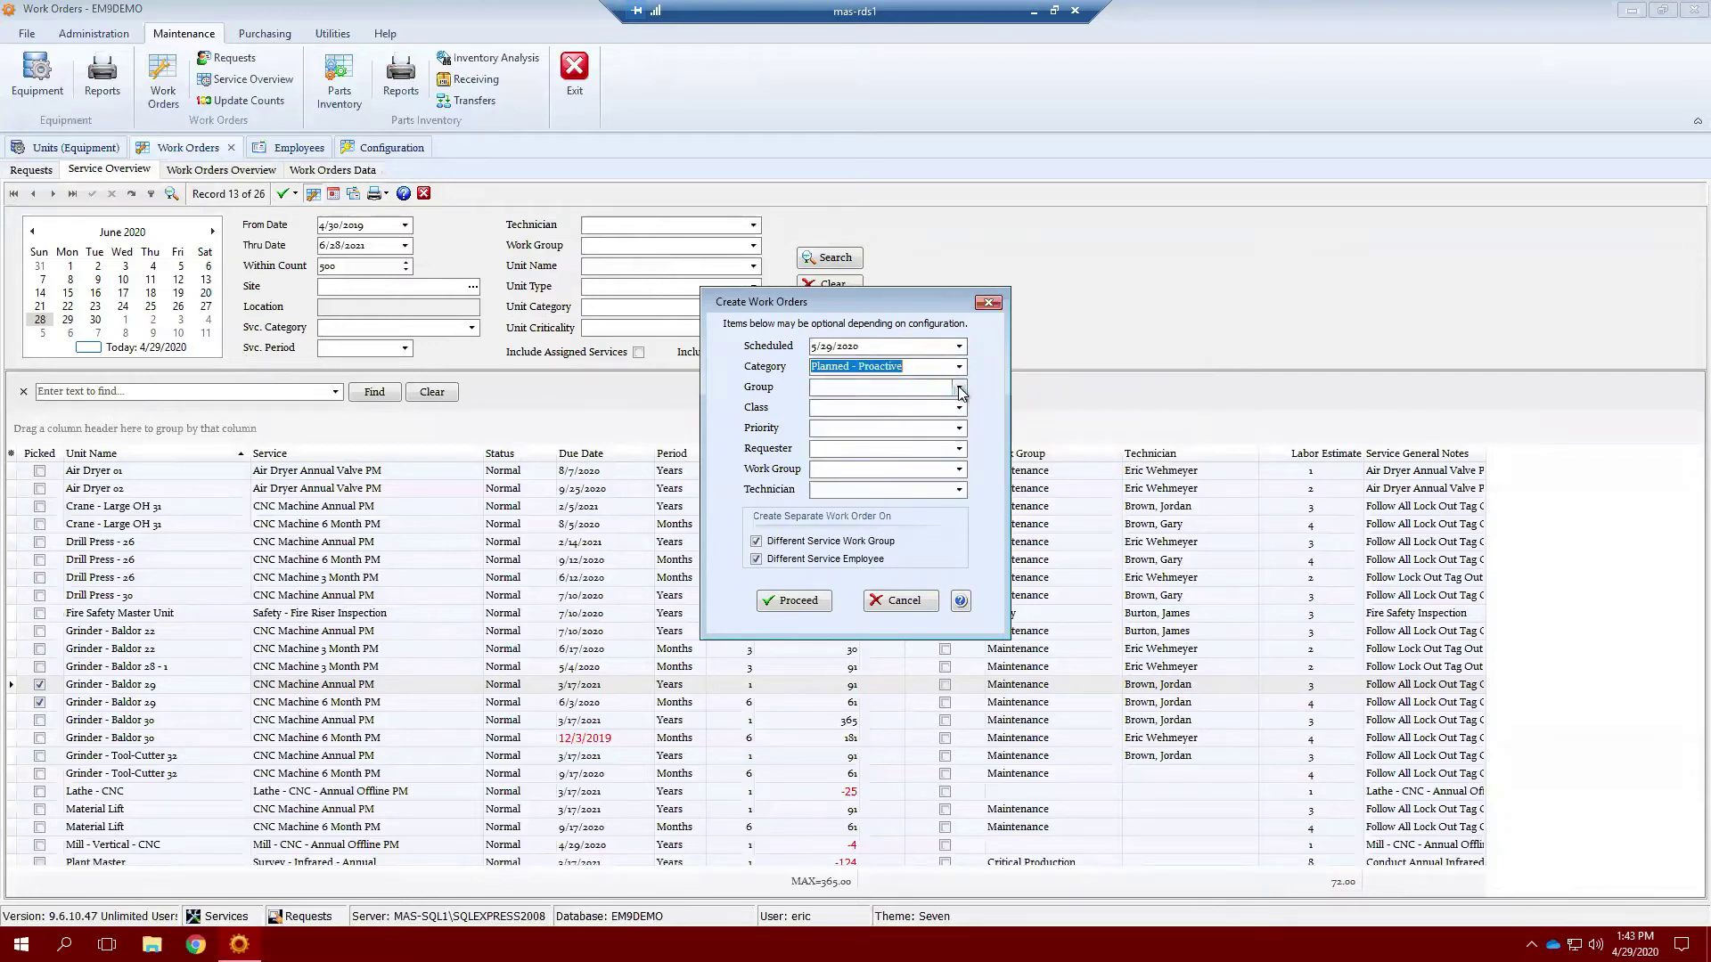
{"action": "key", "text": "Tab"}
{"action": "left_click", "coordinate": [959, 386]}
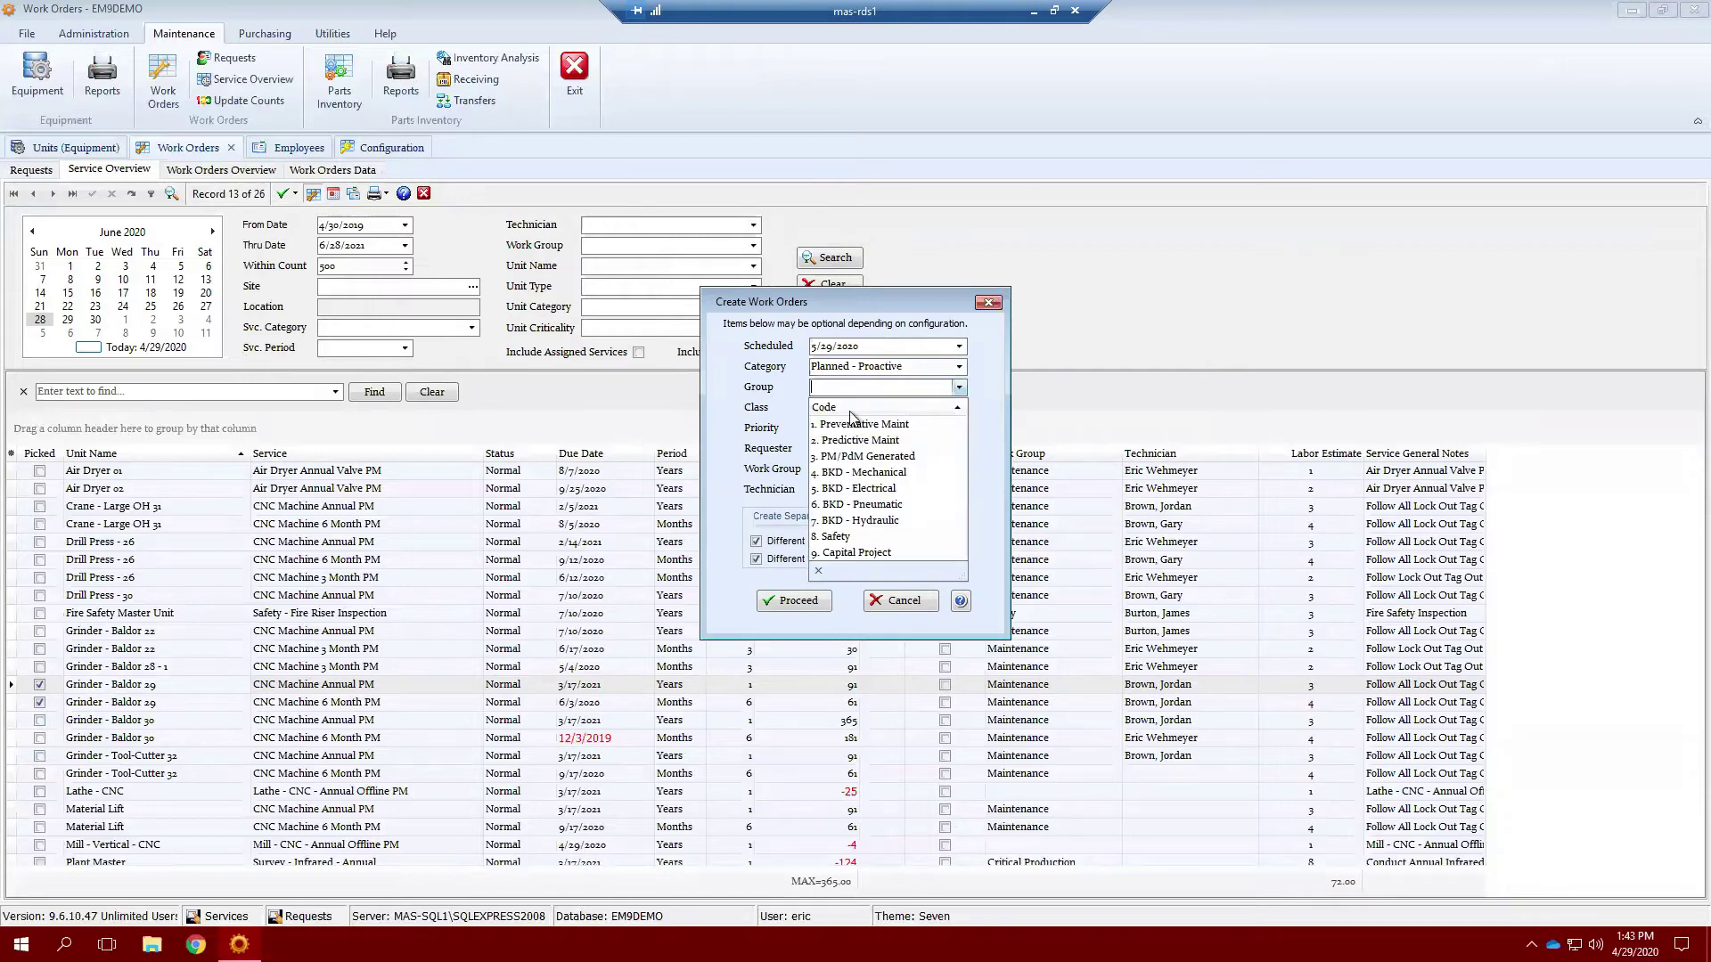
{"action": "left_click", "coordinate": [850, 432]}
Set the work order's class to 1. Needs Review - M and its priority to 5. Low (7 to 30 Days+).
{"action": "left_click", "coordinate": [959, 407]}
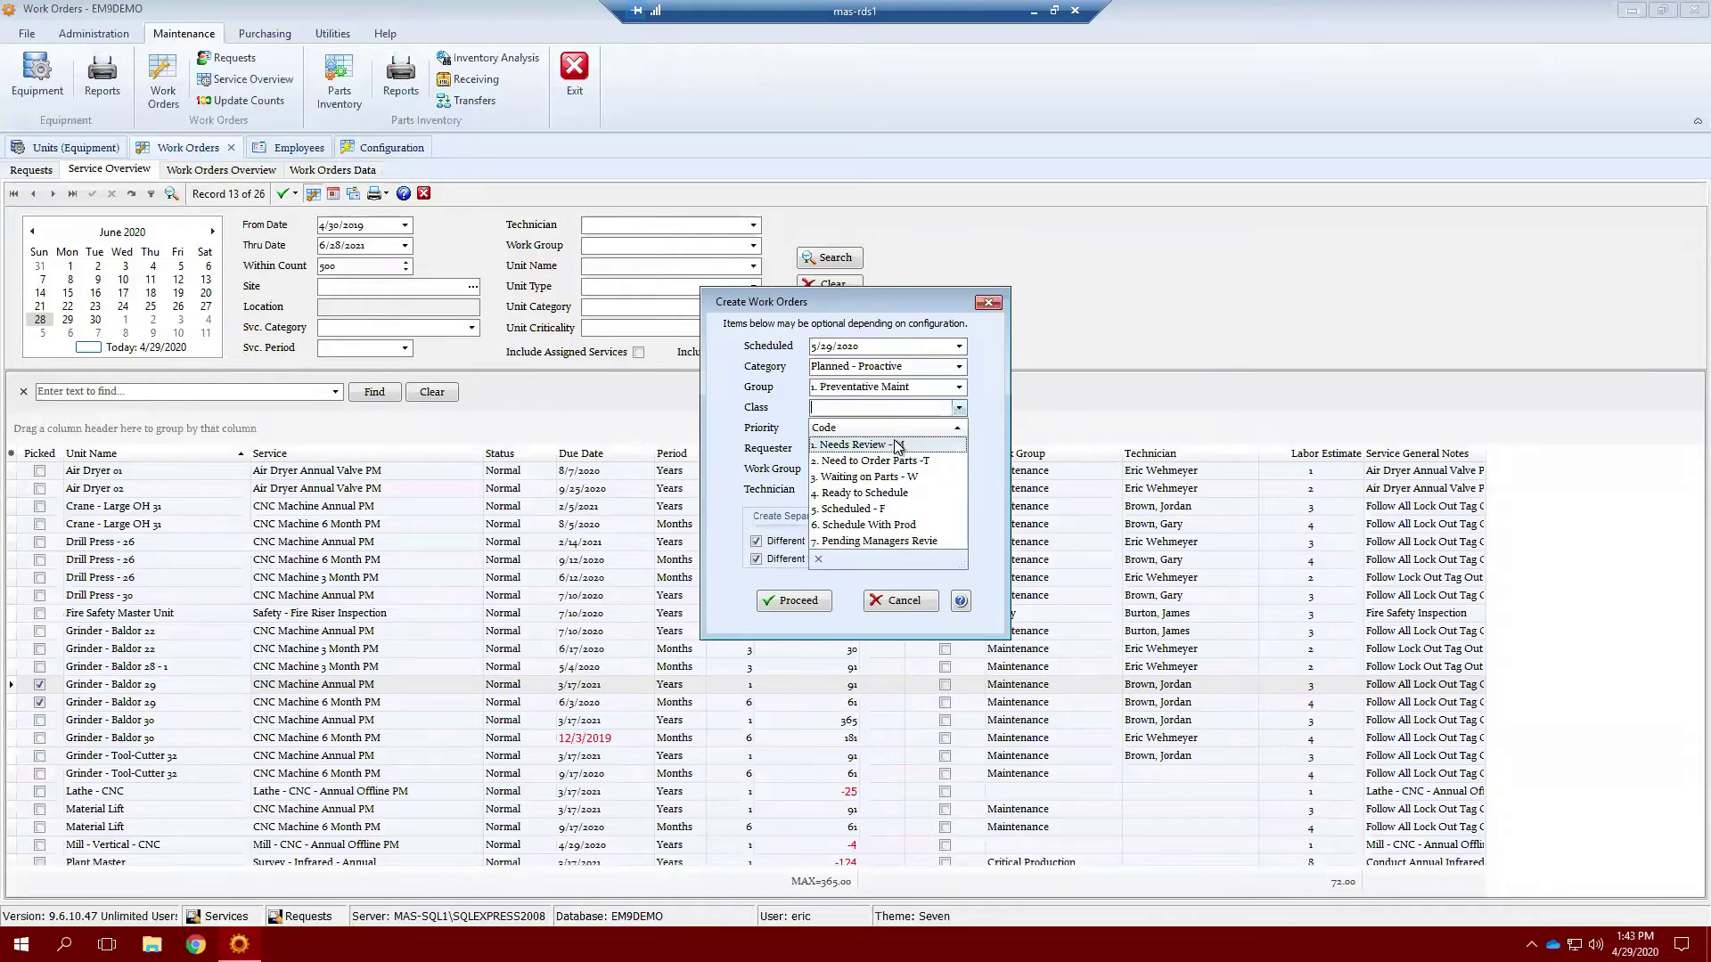
{"action": "left_click", "coordinate": [882, 432]}
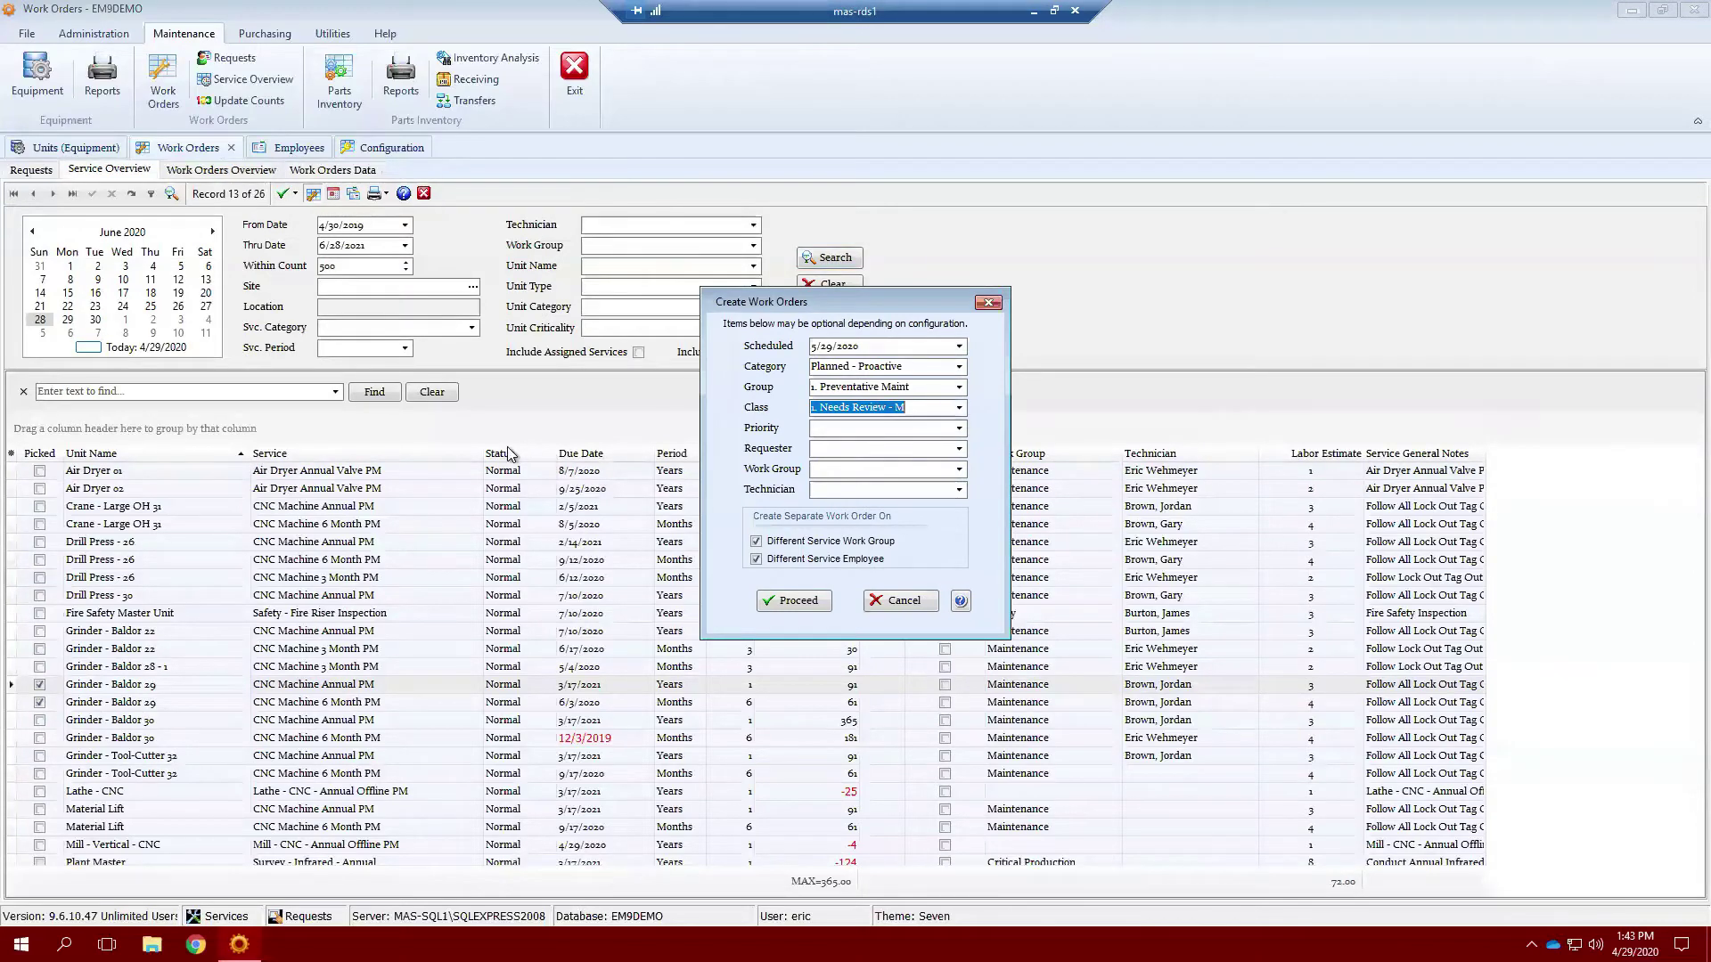
{"action": "left_click", "coordinate": [959, 429]}
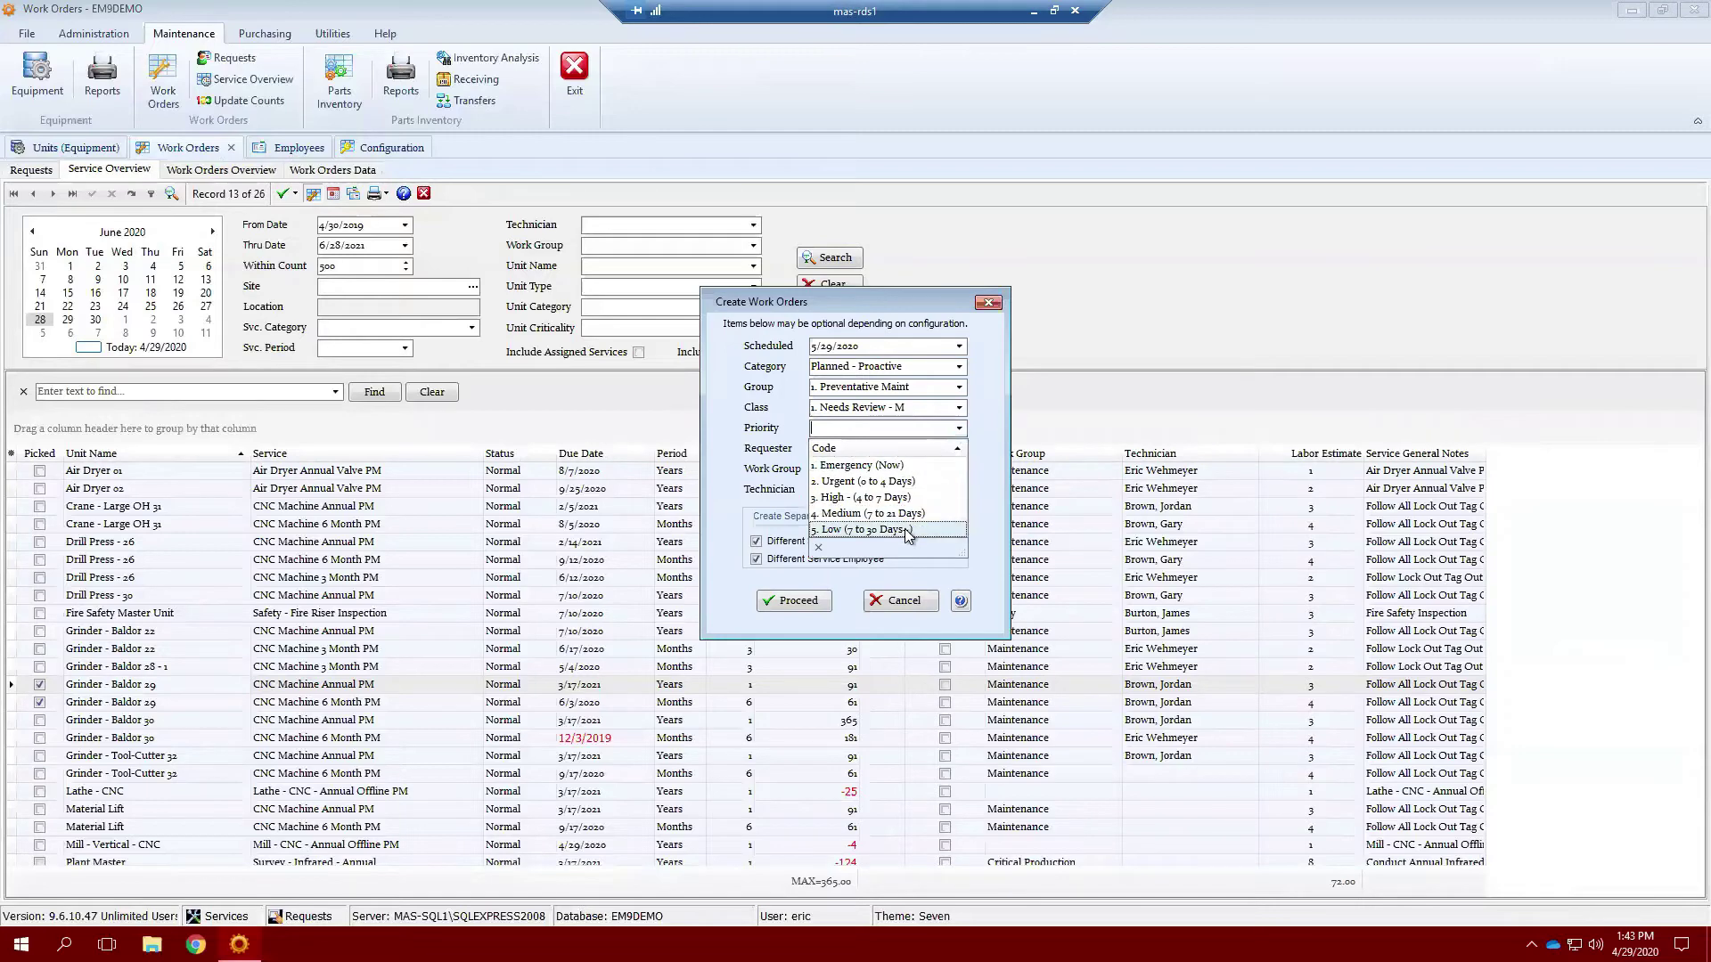
{"action": "left_click", "coordinate": [905, 529]}
Leave the requester blank, and assign the work order to the Maintenance work group and a technician.
{"action": "left_click", "coordinate": [959, 450]}
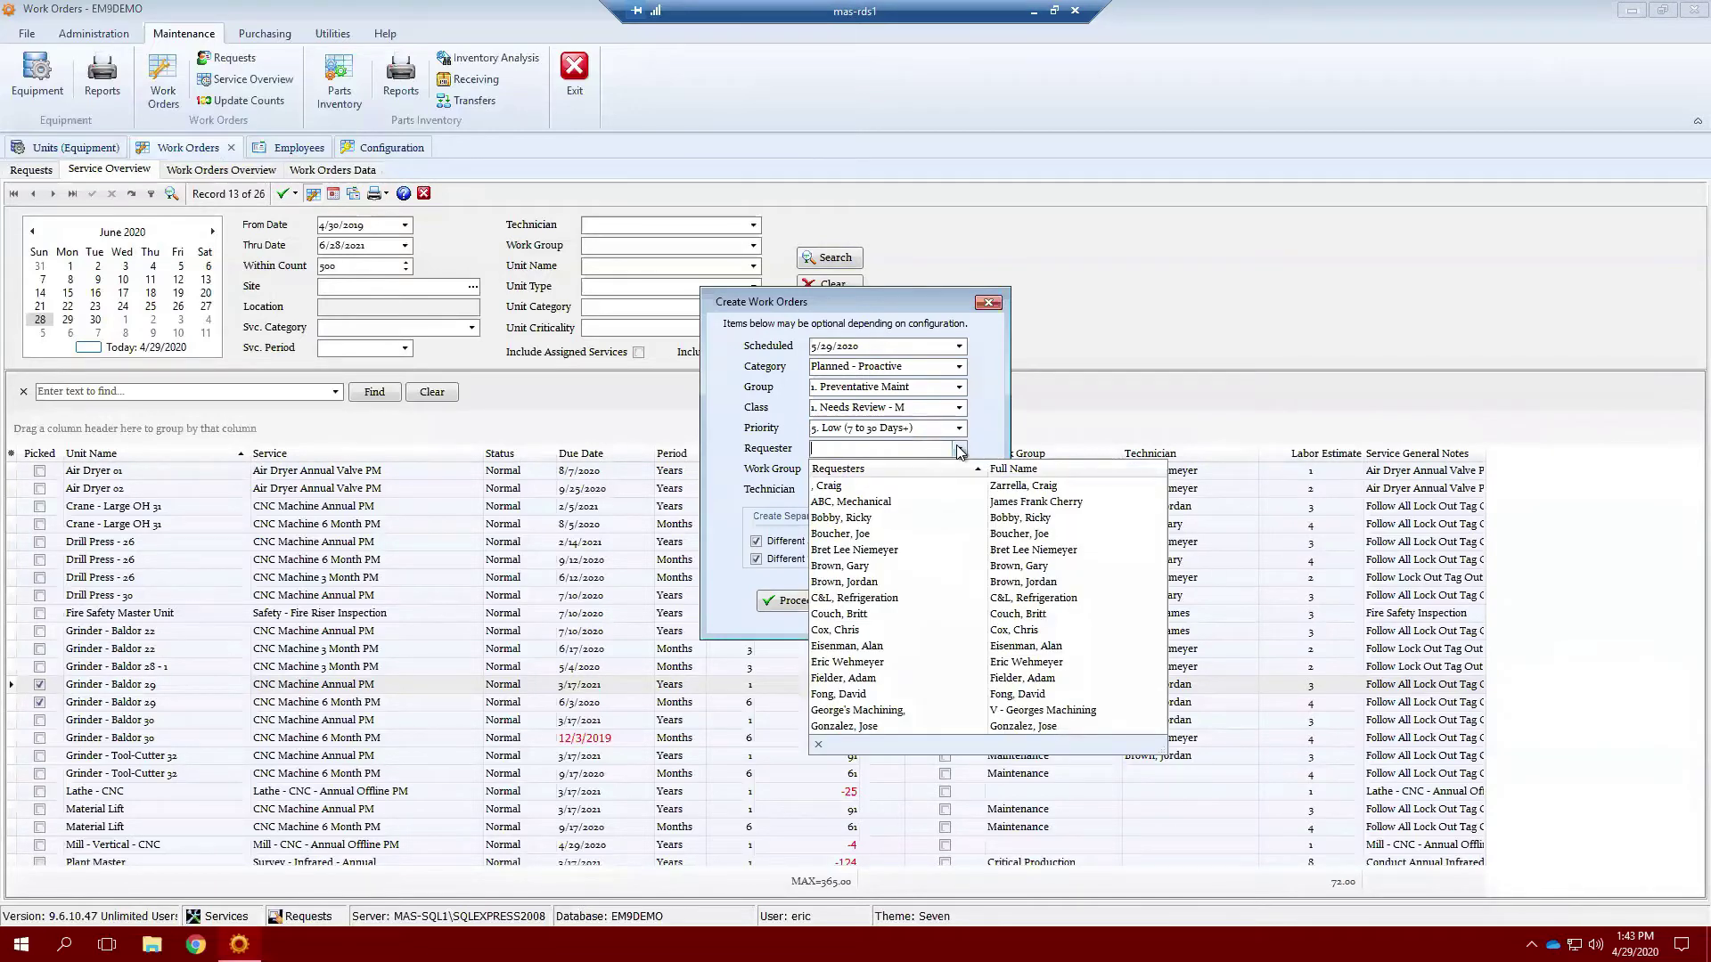
{"action": "left_click", "coordinate": [960, 450]}
{"action": "left_click", "coordinate": [959, 473]}
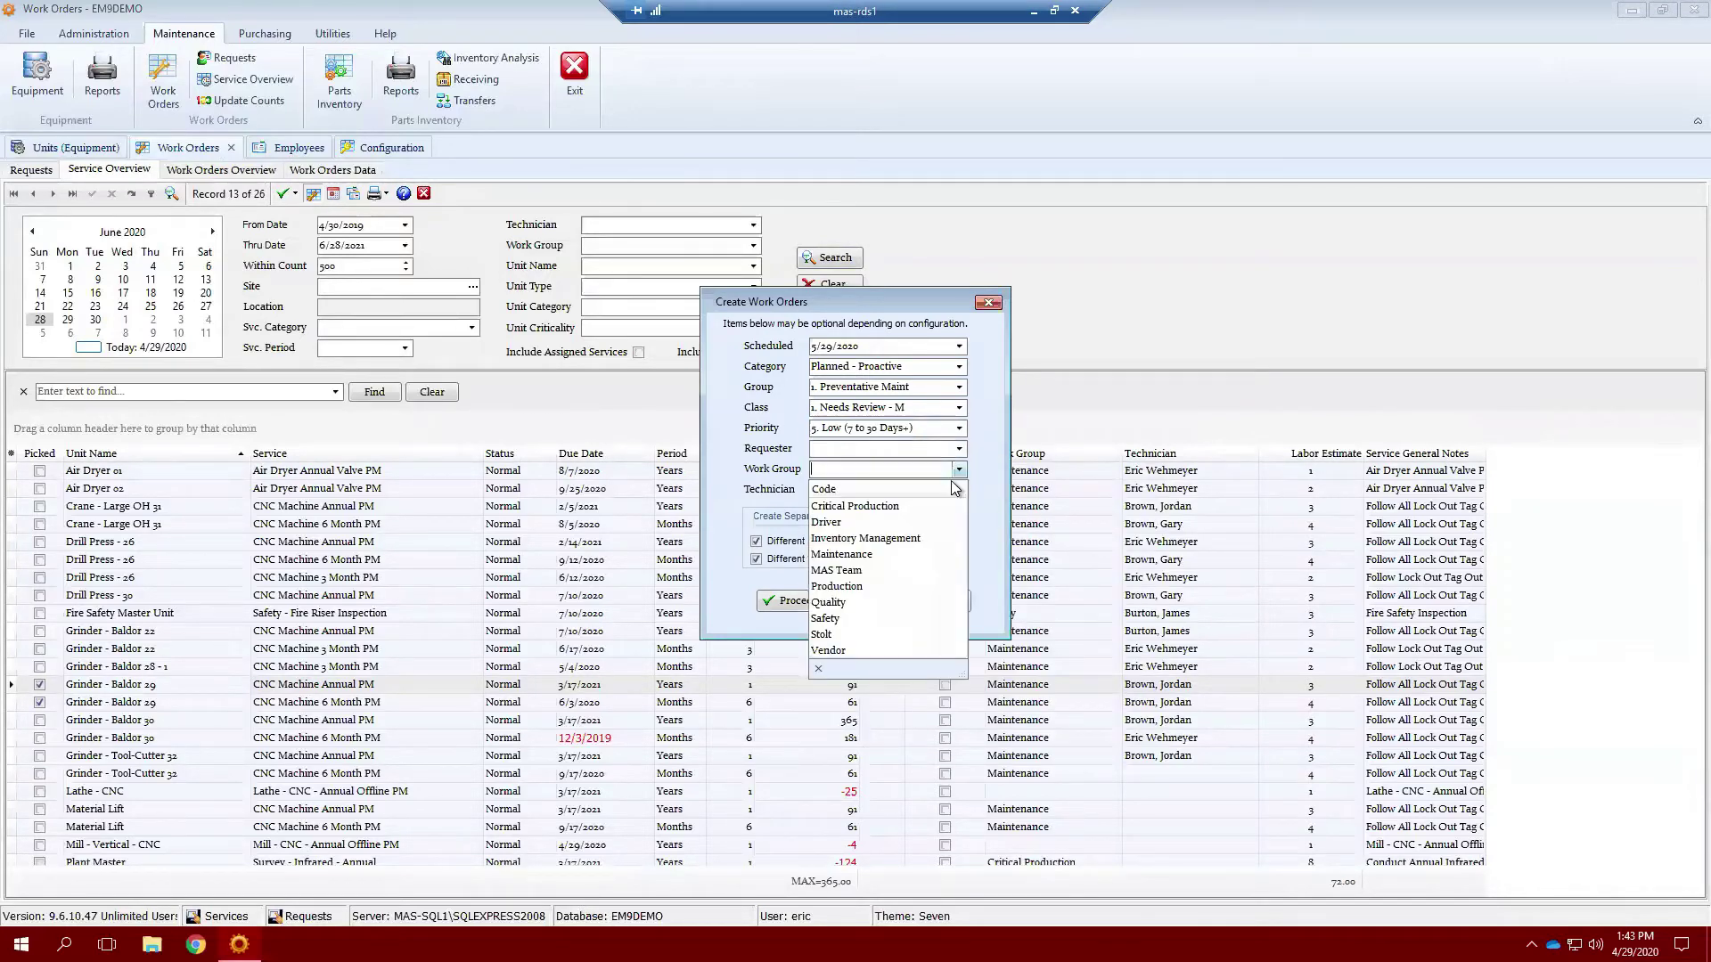
{"action": "left_click", "coordinate": [897, 557]}
{"action": "left_click", "coordinate": [958, 489]}
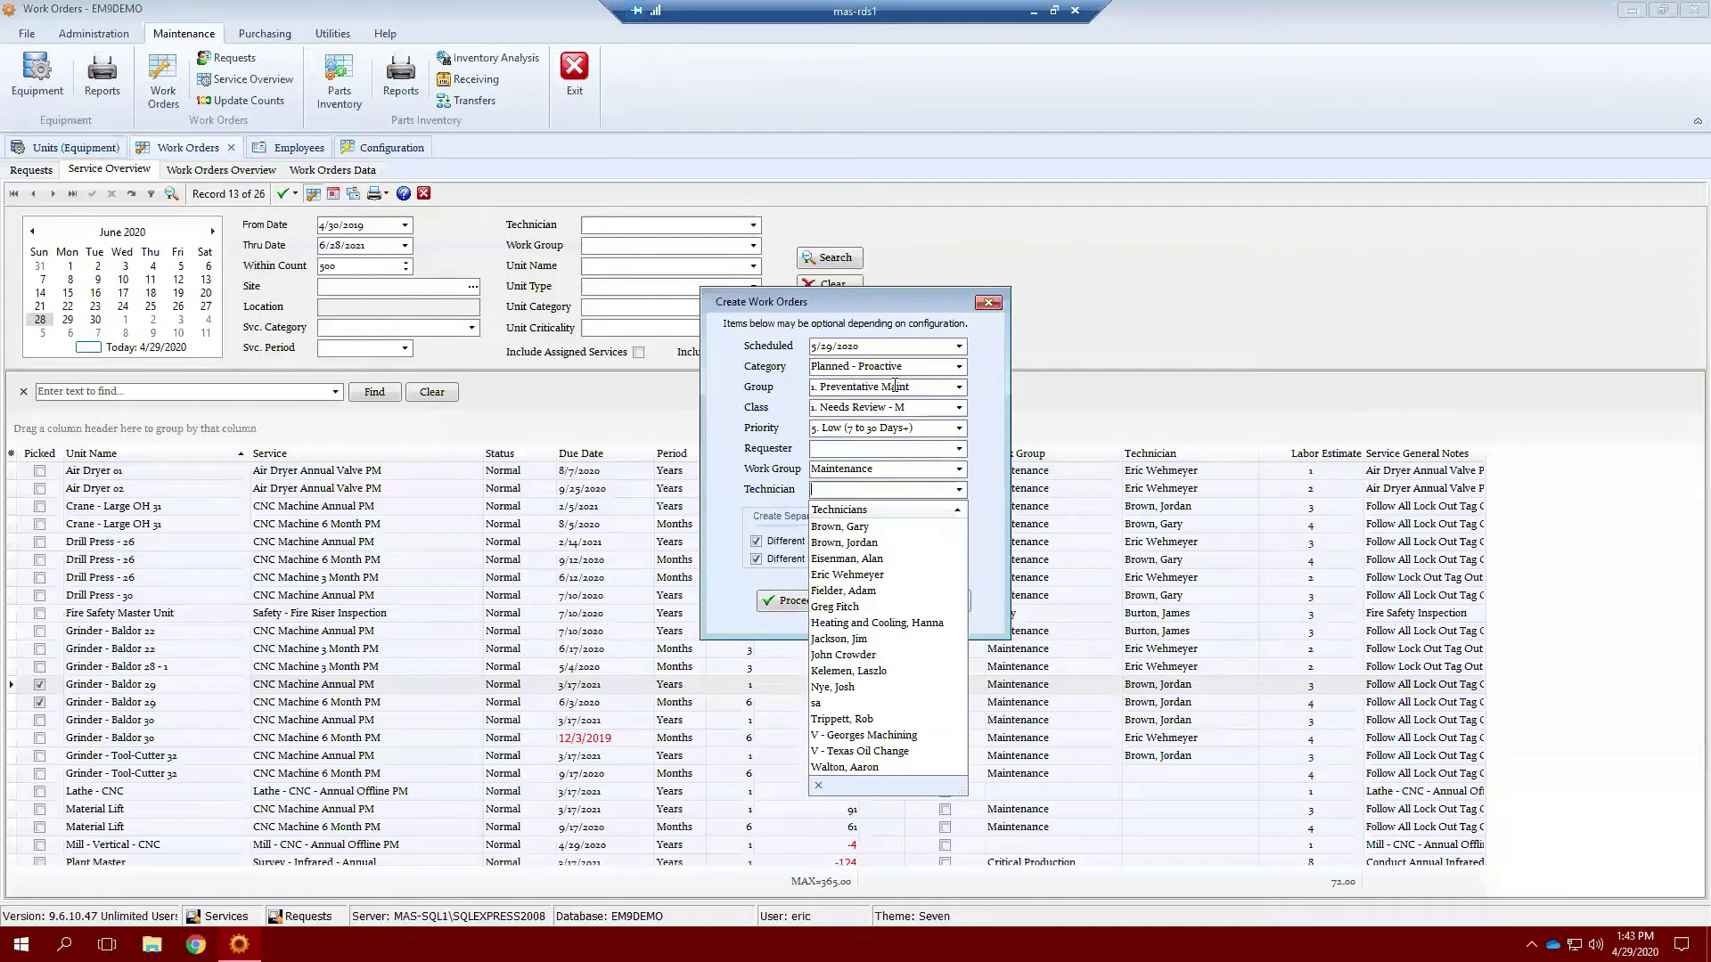
{"action": "left_click", "coordinate": [865, 575]}
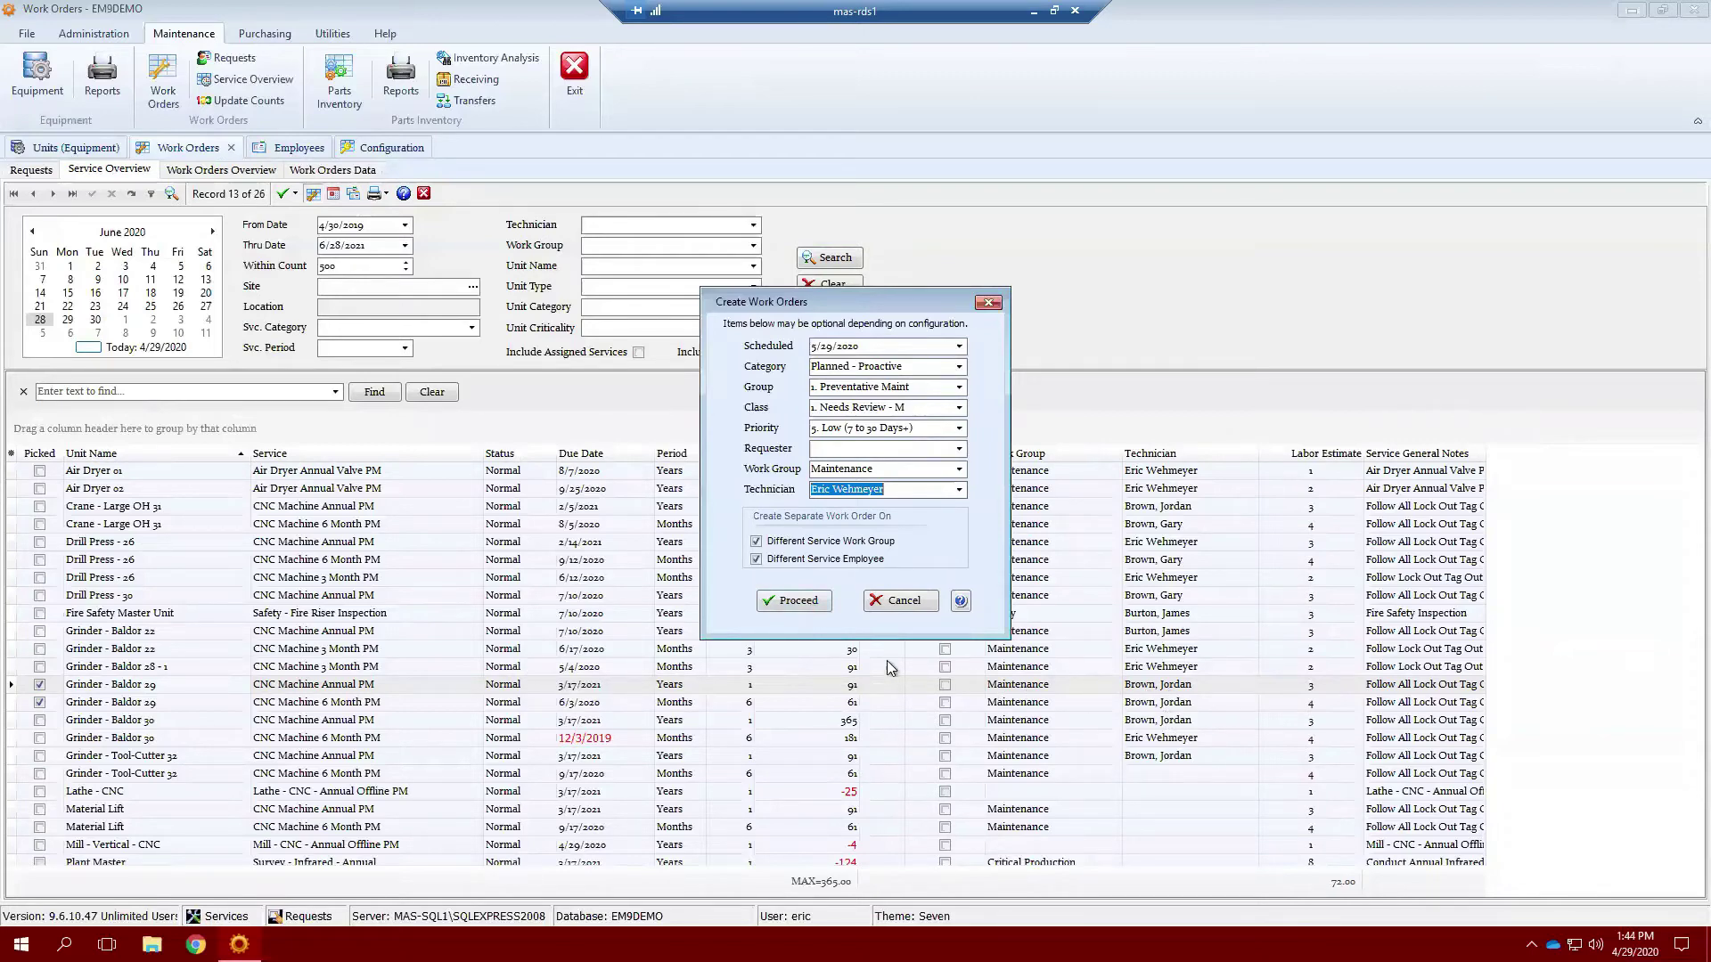
Create the Grinder - Baldor 29 work order without printing it and show it in the work orders overview.
{"action": "left_click", "coordinate": [788, 600]}
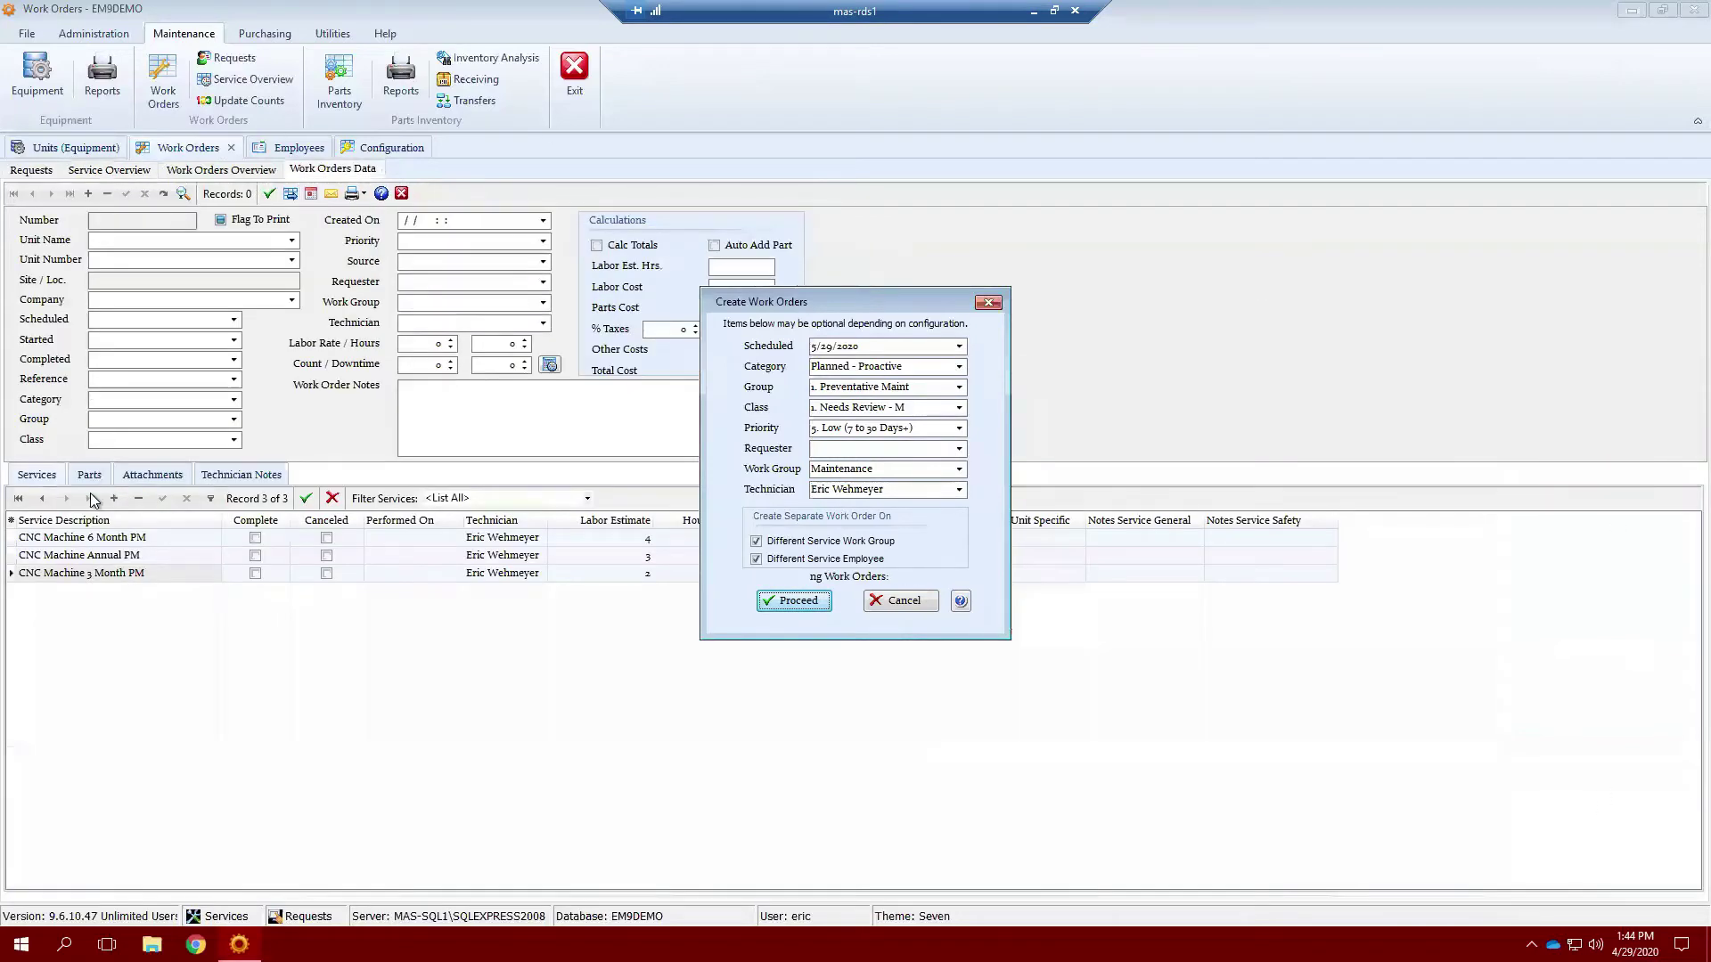
{"action": "left_click", "coordinate": [976, 500]}
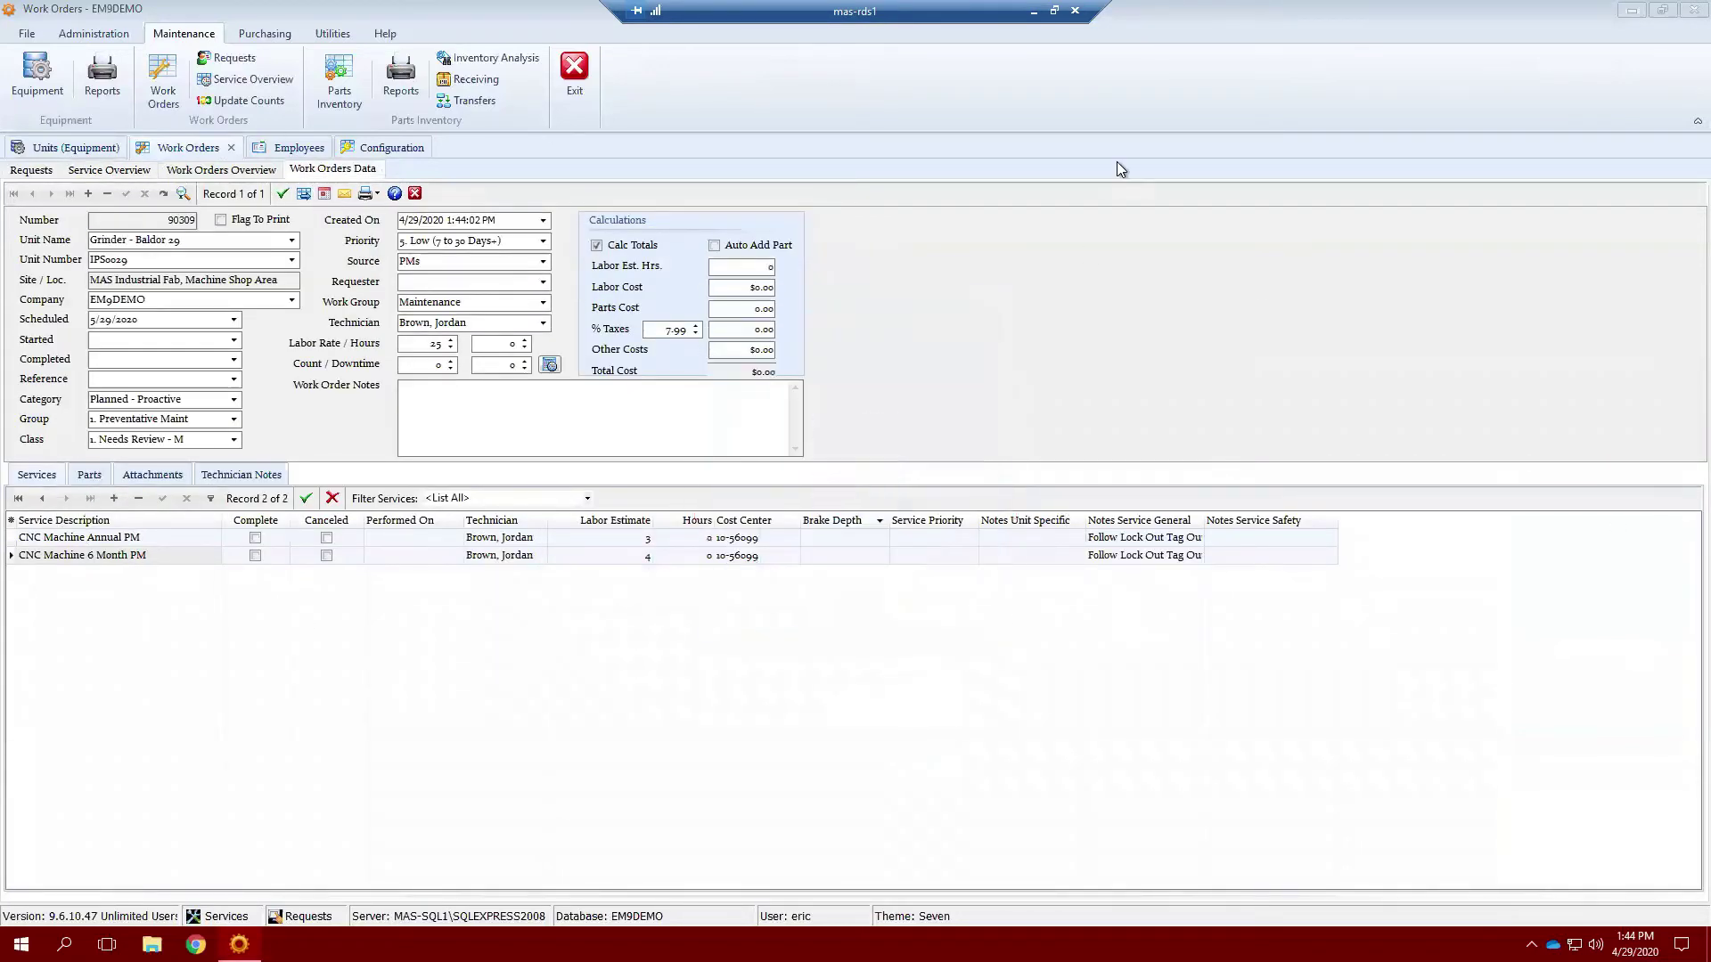
{"action": "left_click", "coordinate": [260, 175]}
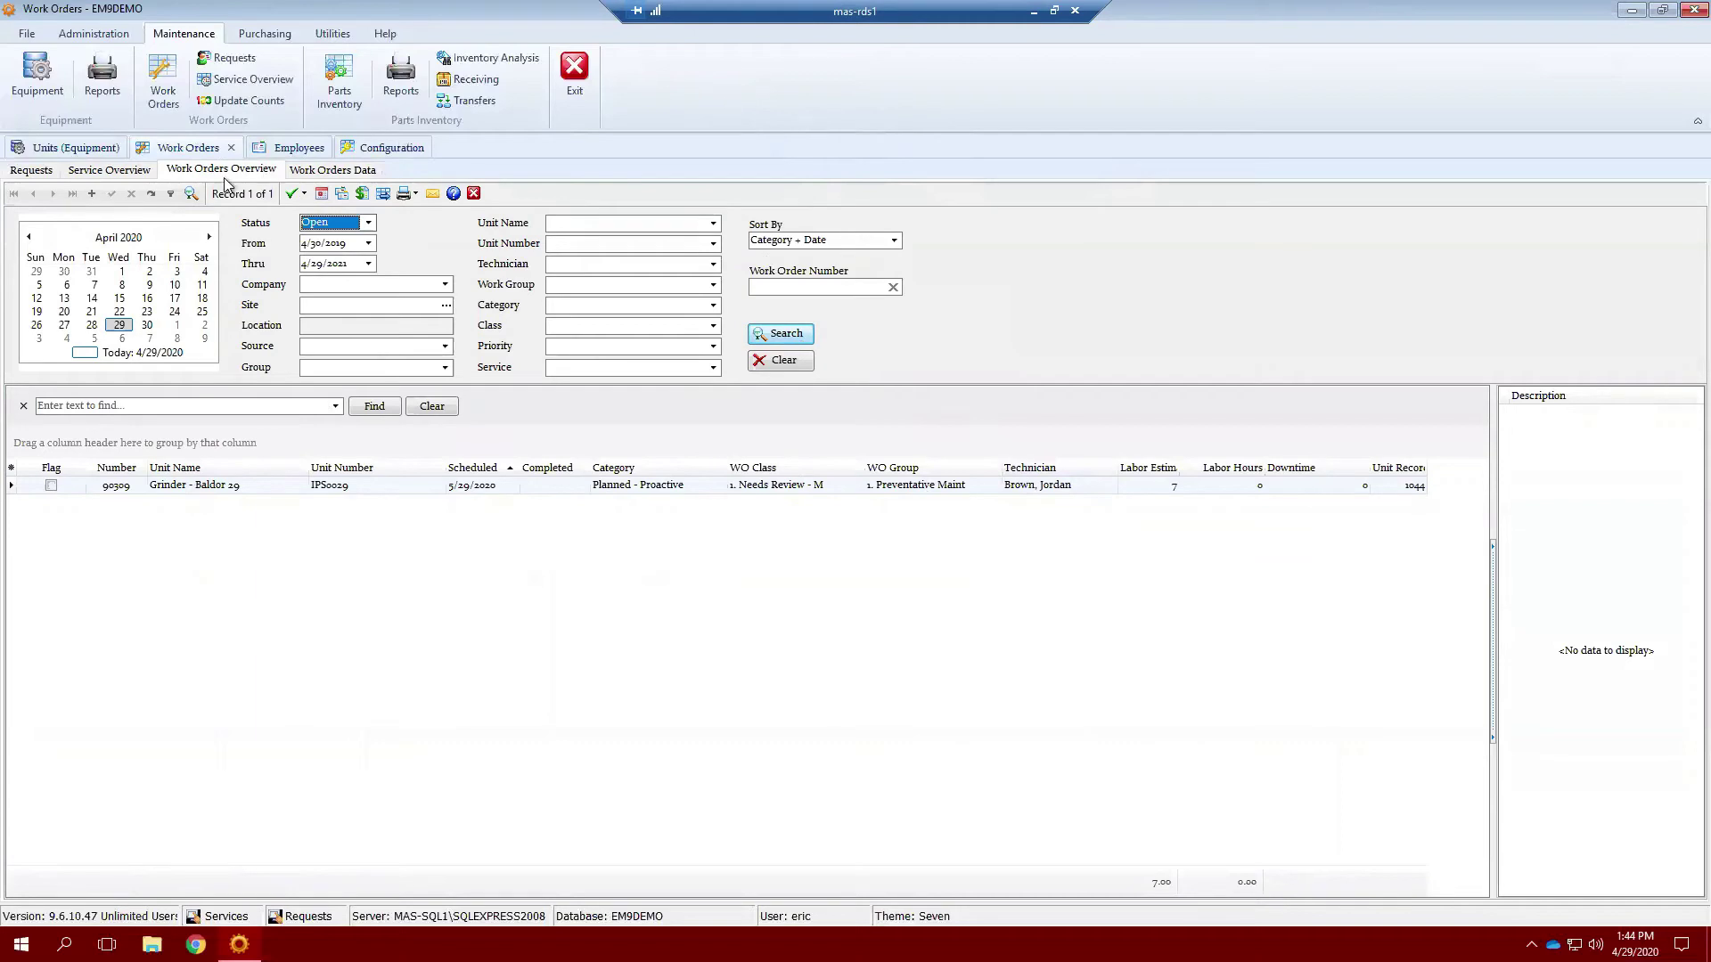
Return to the service overview and pick all of the listed services for every unit.
{"action": "left_click", "coordinate": [133, 173]}
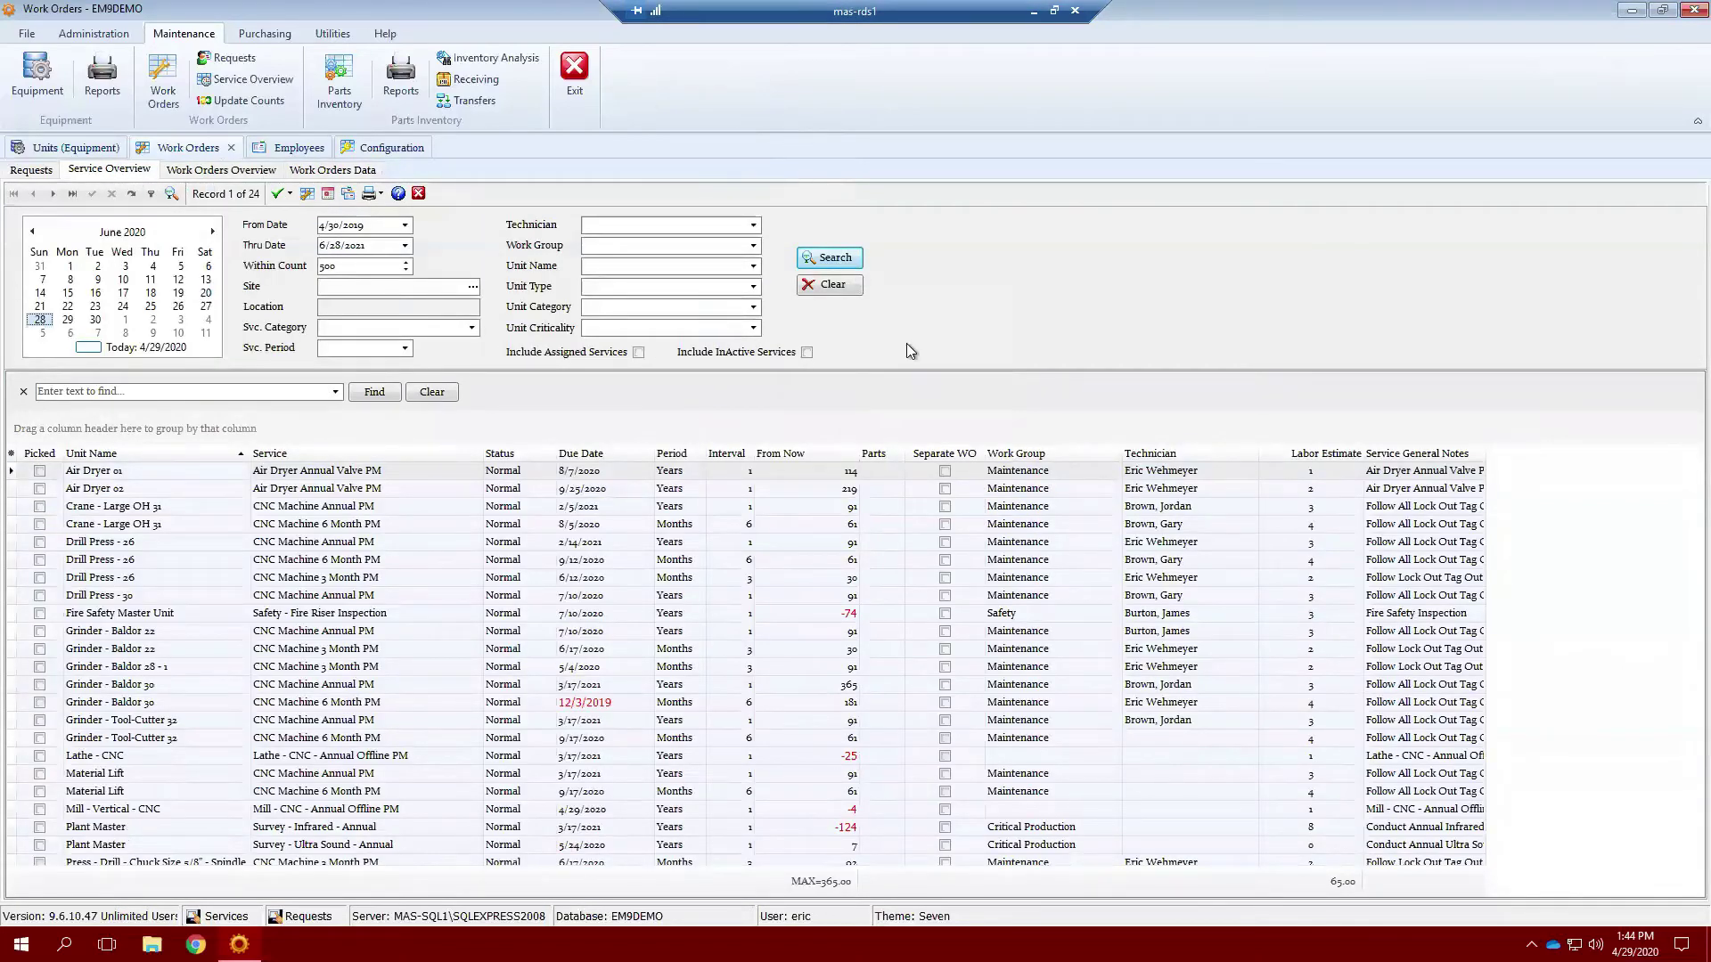
{"action": "scroll", "coordinate": [842, 479], "scroll_direction": "down", "scroll_amount": 1}
{"action": "scroll", "coordinate": [1025, 637], "scroll_direction": "up", "scroll_amount": 1}
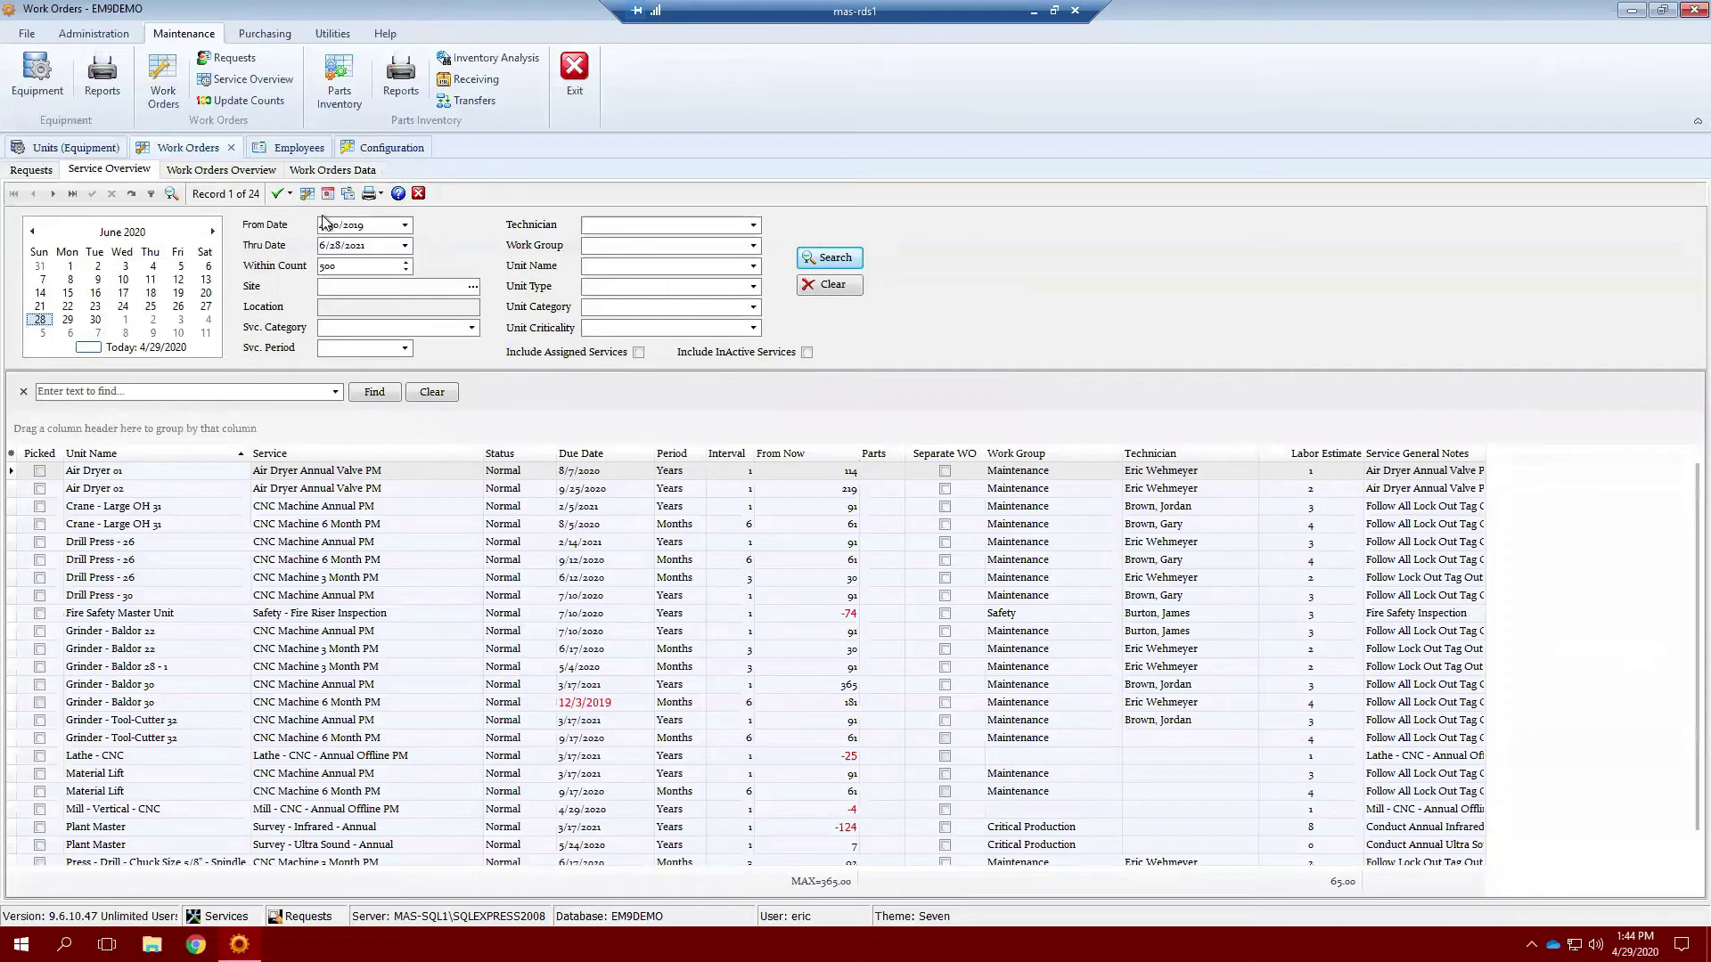
{"action": "left_click", "coordinate": [284, 194]}
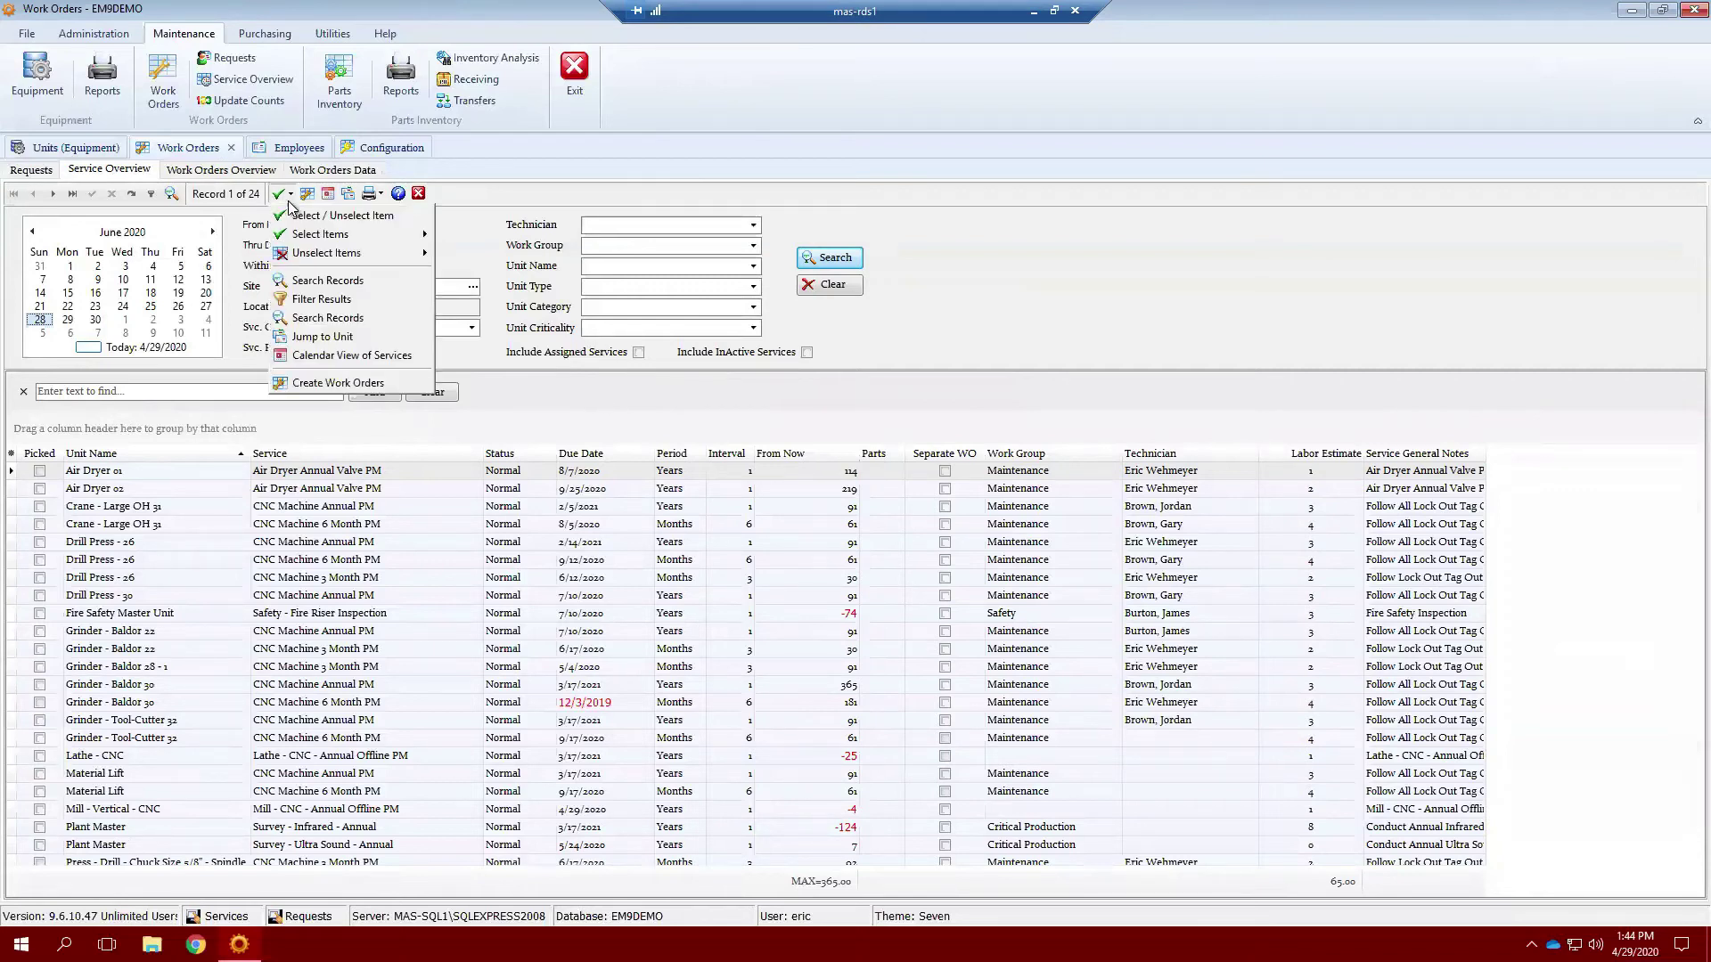
{"action": "mouse_move", "coordinate": [321, 235]}
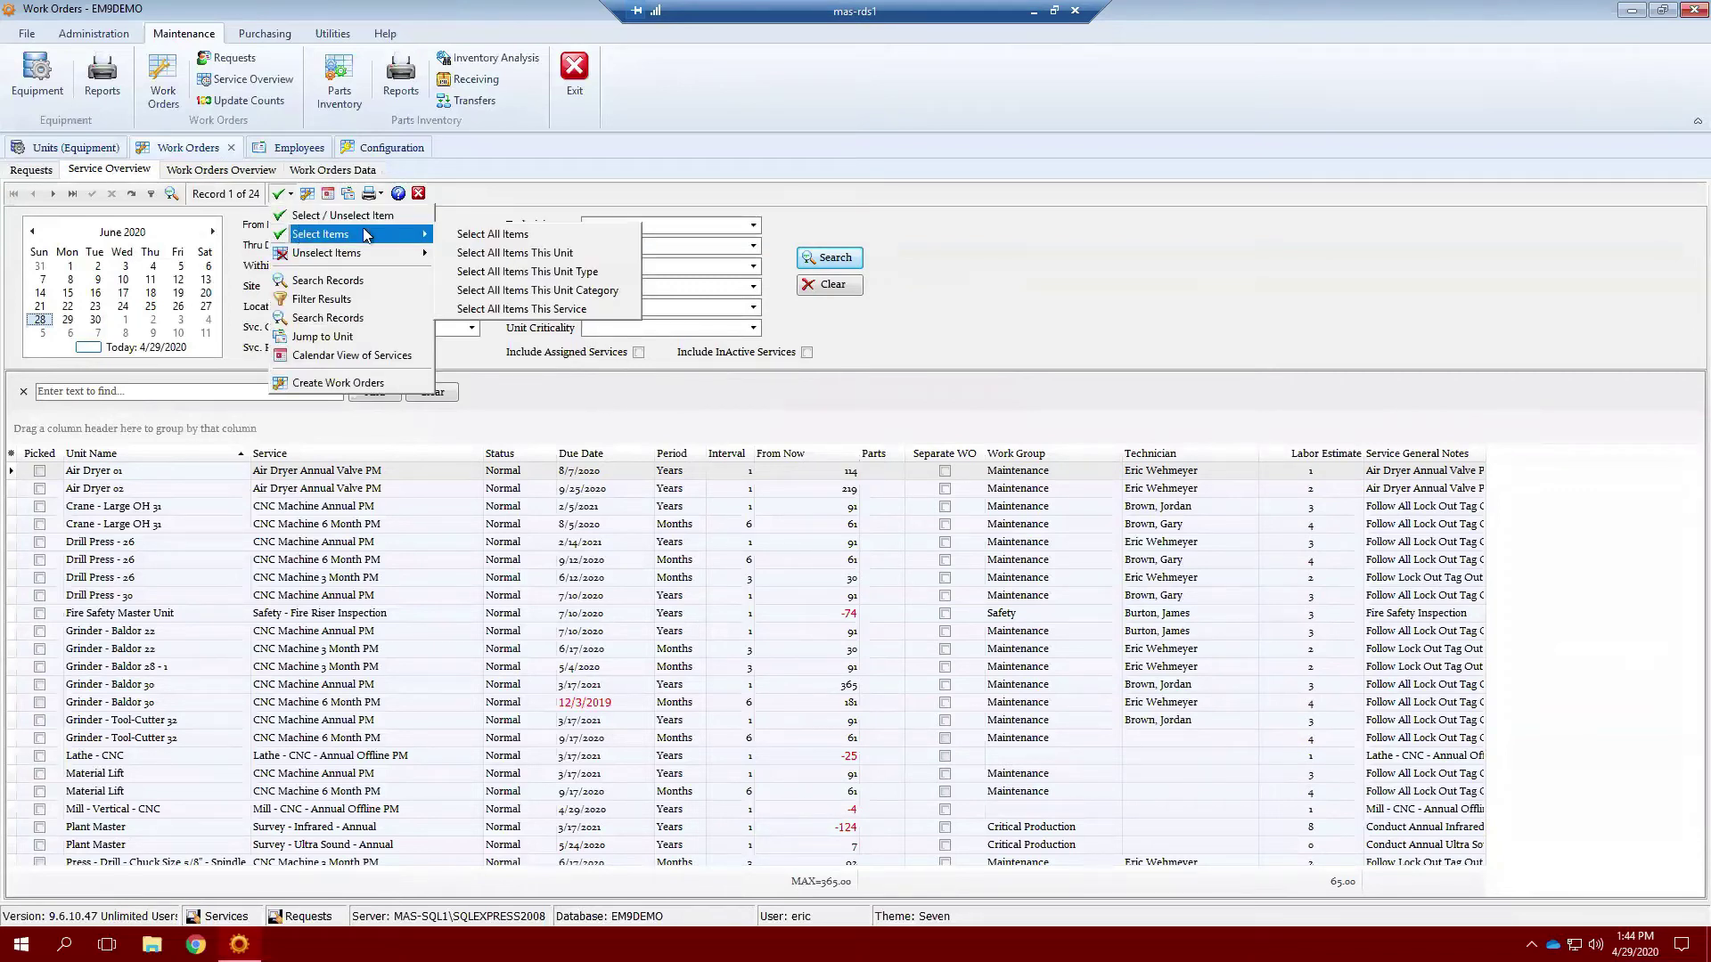
{"action": "left_click", "coordinate": [496, 235]}
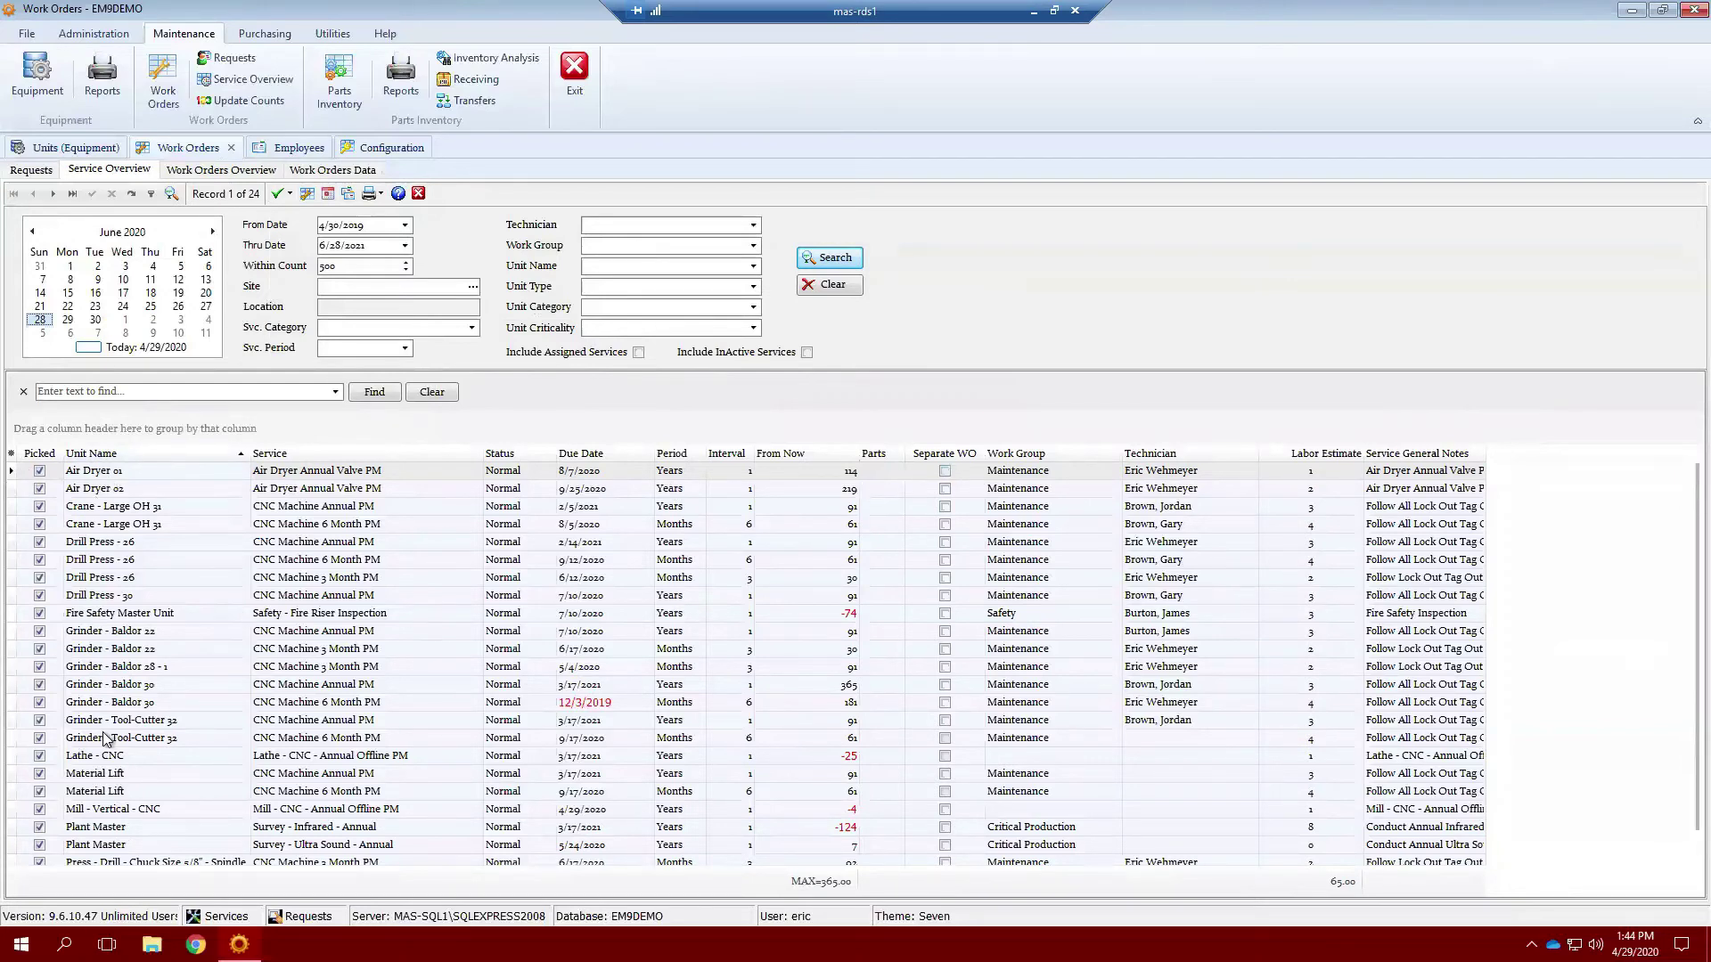
Start creating work orders for all picked services with no scheduled date, category Planned - Proactive and group 1. Preventative Maint.
{"action": "scroll", "coordinate": [214, 601], "scroll_direction": "down", "scroll_amount": 1}
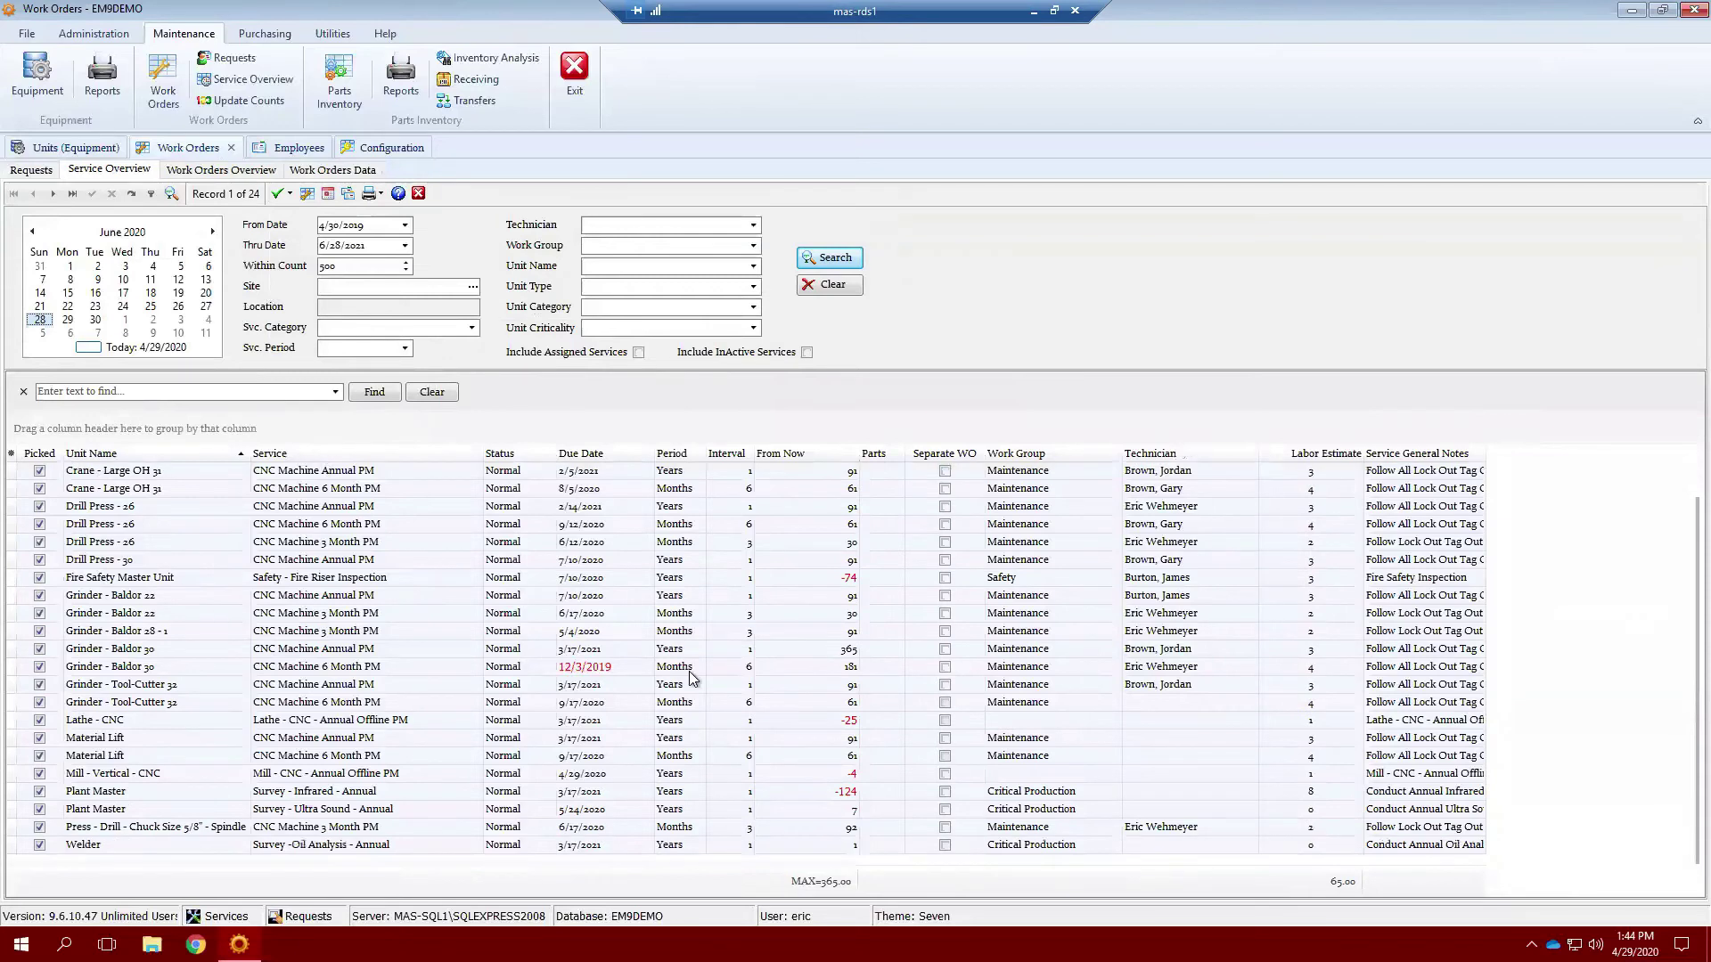
{"action": "left_click", "coordinate": [307, 193]}
{"action": "key", "text": "Tab"}
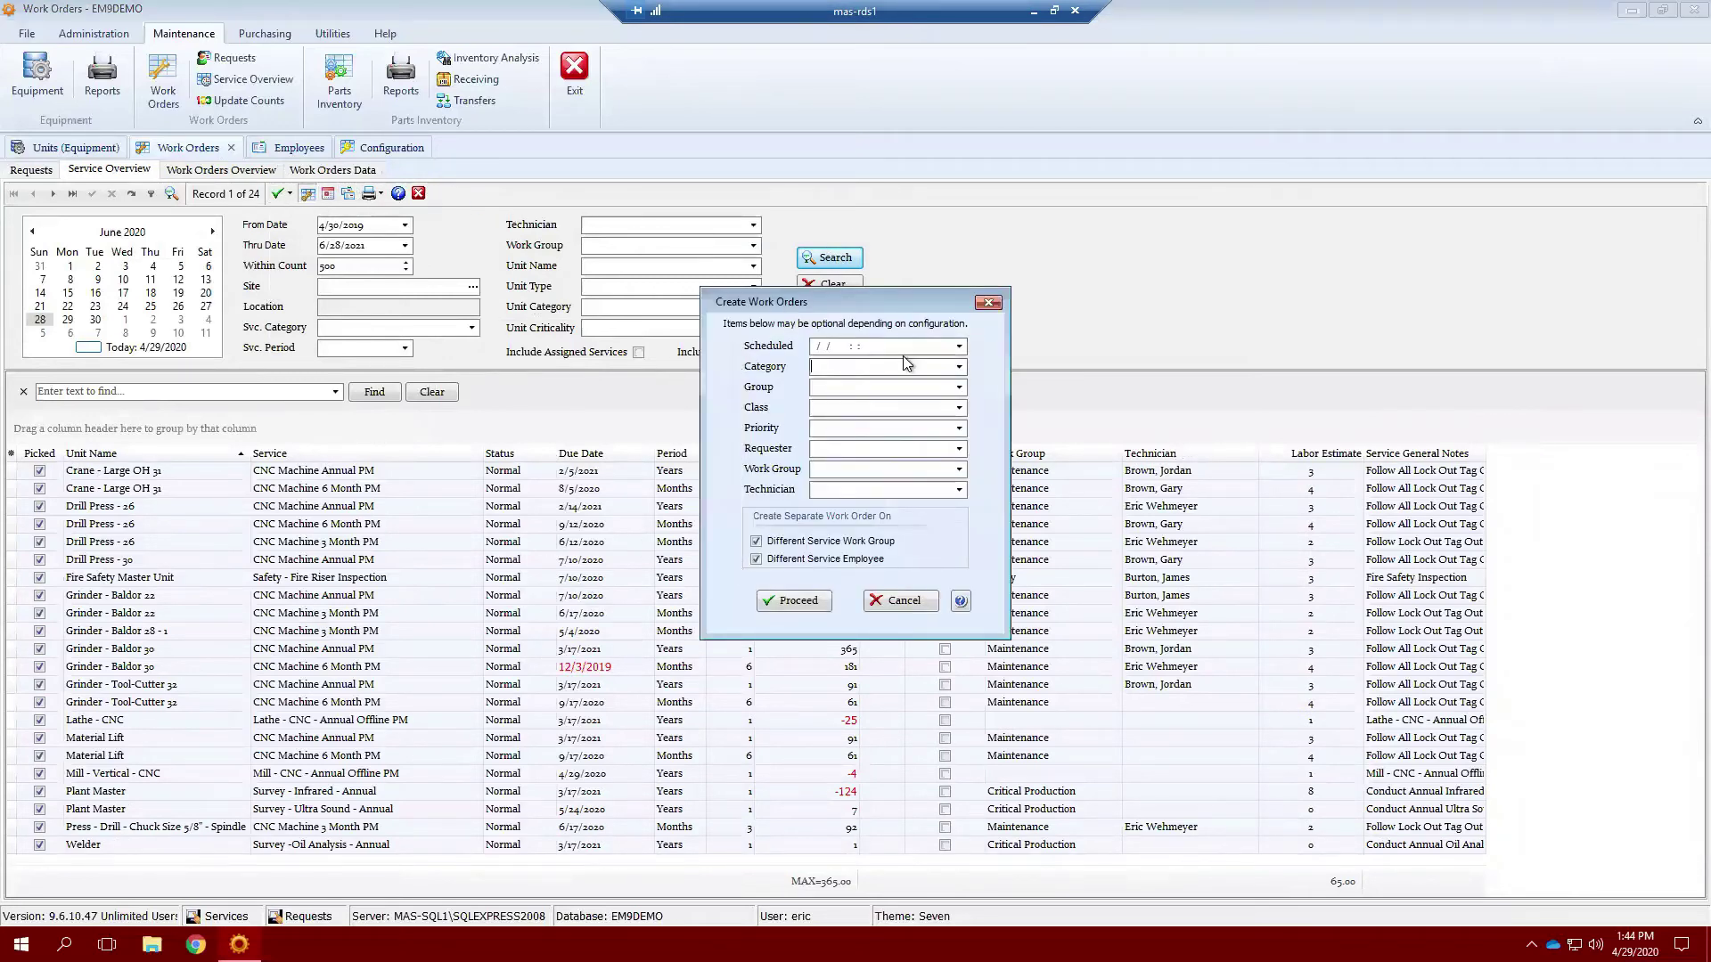
{"action": "left_click", "coordinate": [960, 367]}
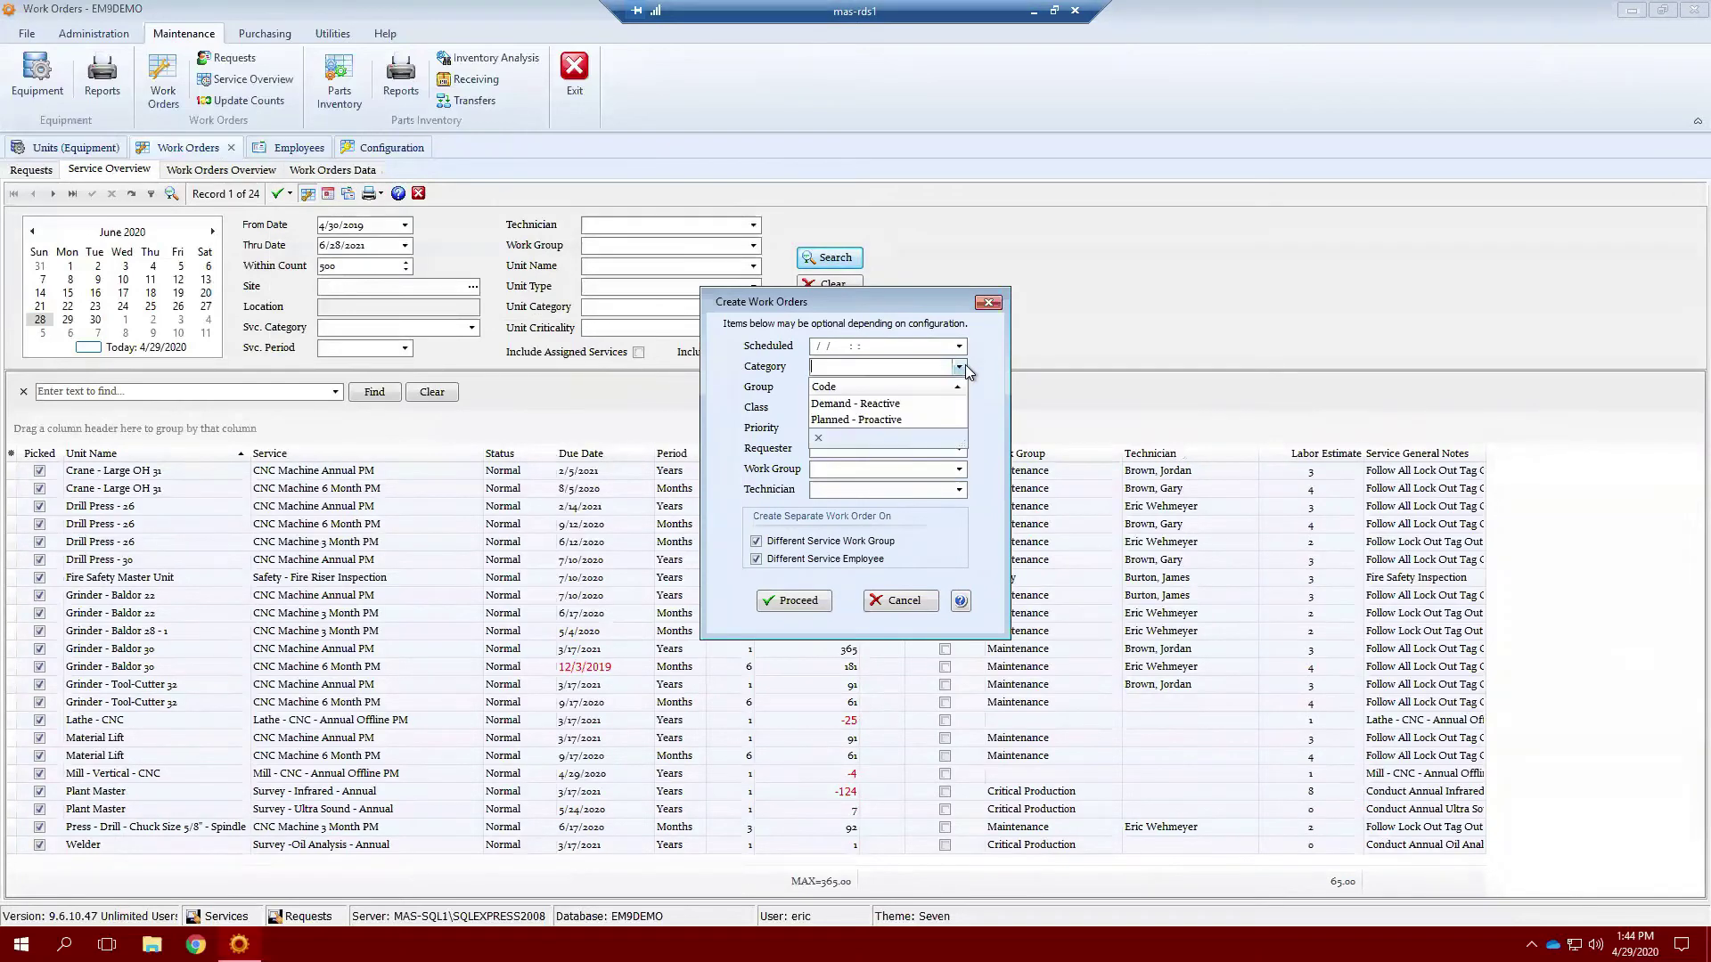
{"action": "left_click", "coordinate": [911, 415]}
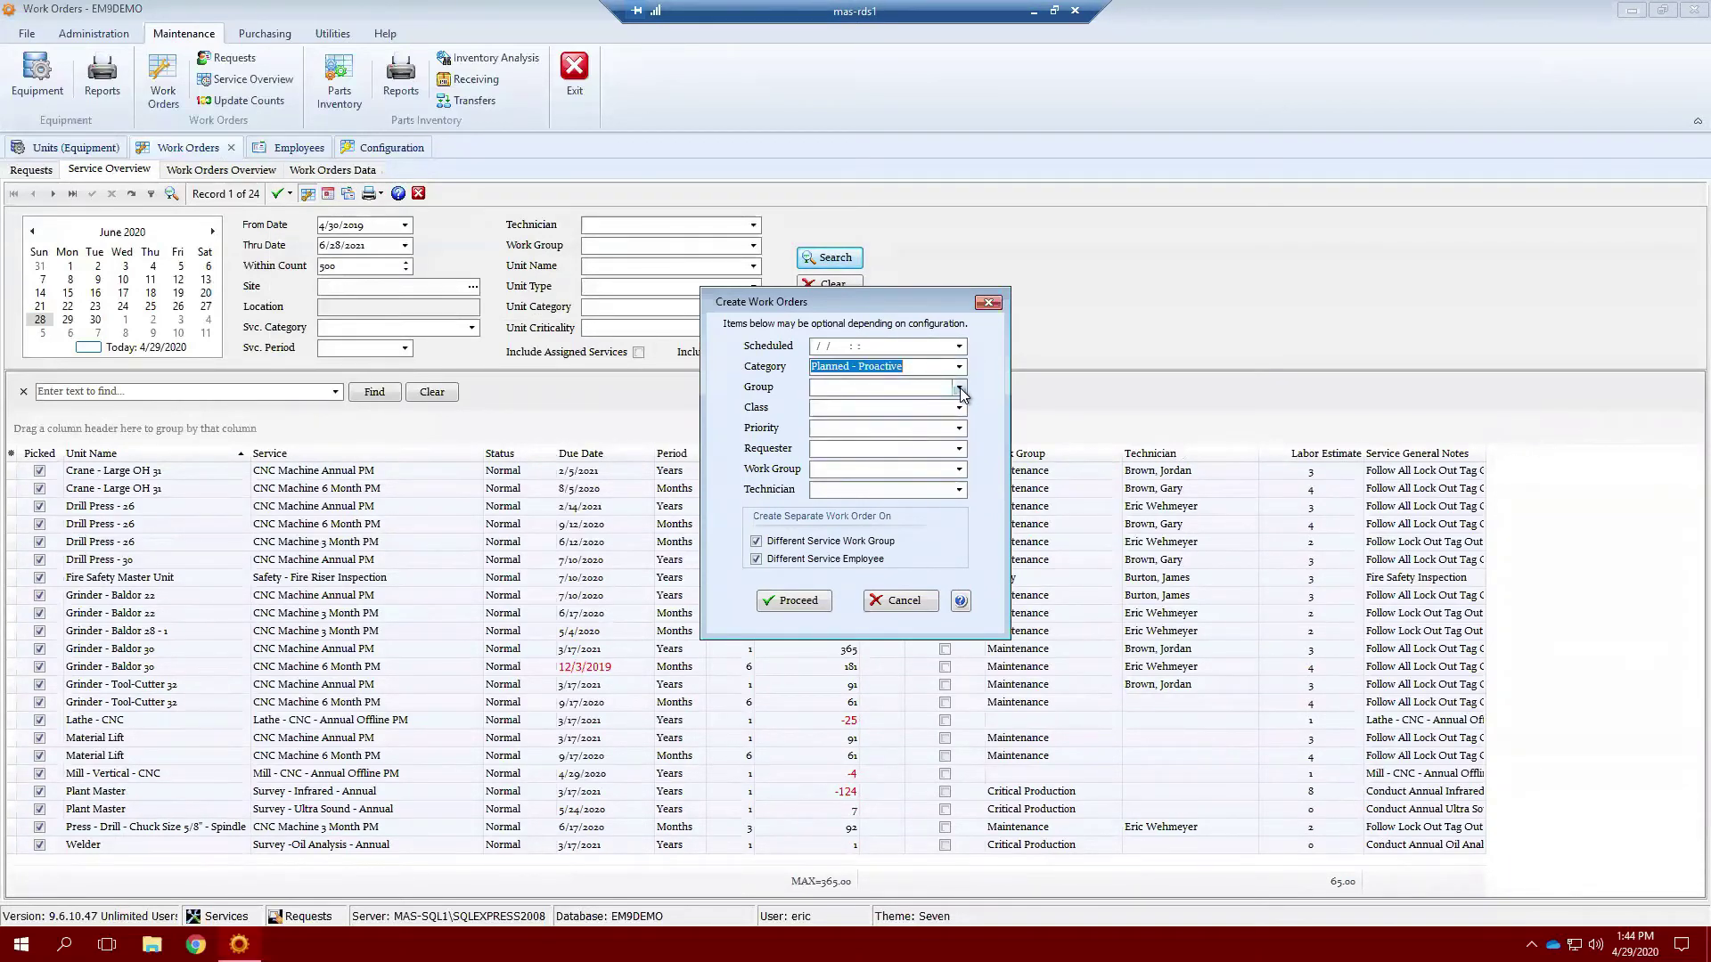
{"action": "left_click", "coordinate": [959, 388]}
{"action": "left_click", "coordinate": [927, 421]}
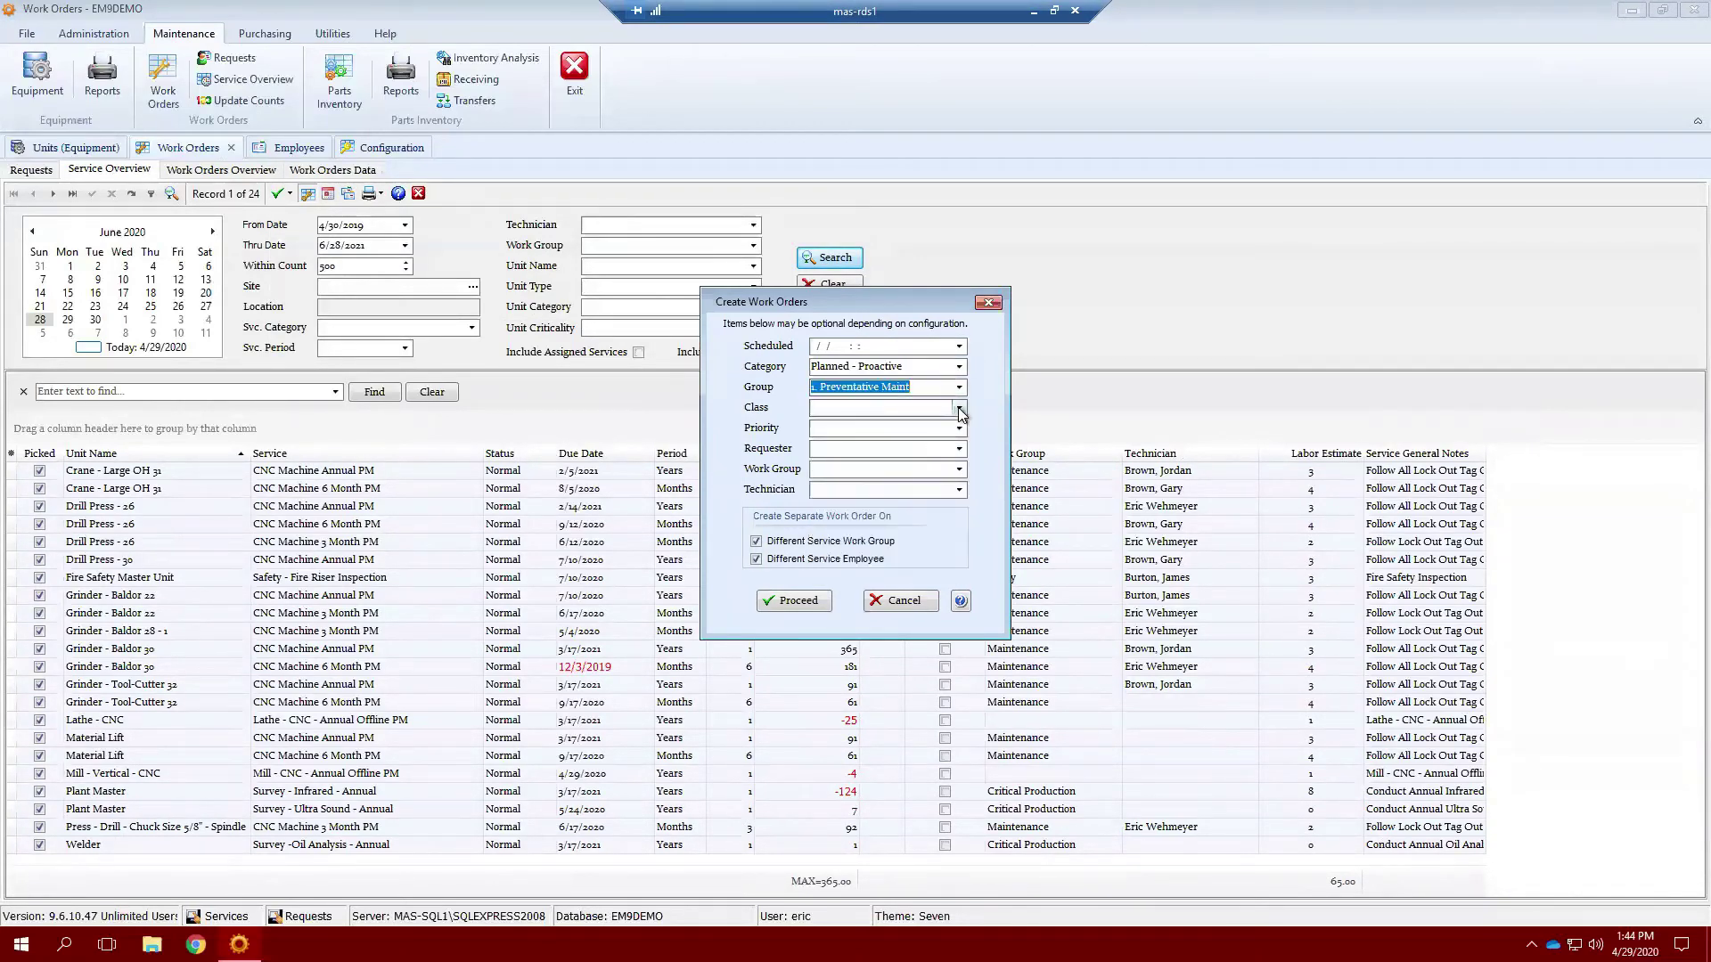
Set the class to 1. Needs Review - M and the priority to 5. Low (7 to 30 Days+) for the batch of work orders.
{"action": "left_click", "coordinate": [961, 408]}
{"action": "left_click", "coordinate": [882, 451]}
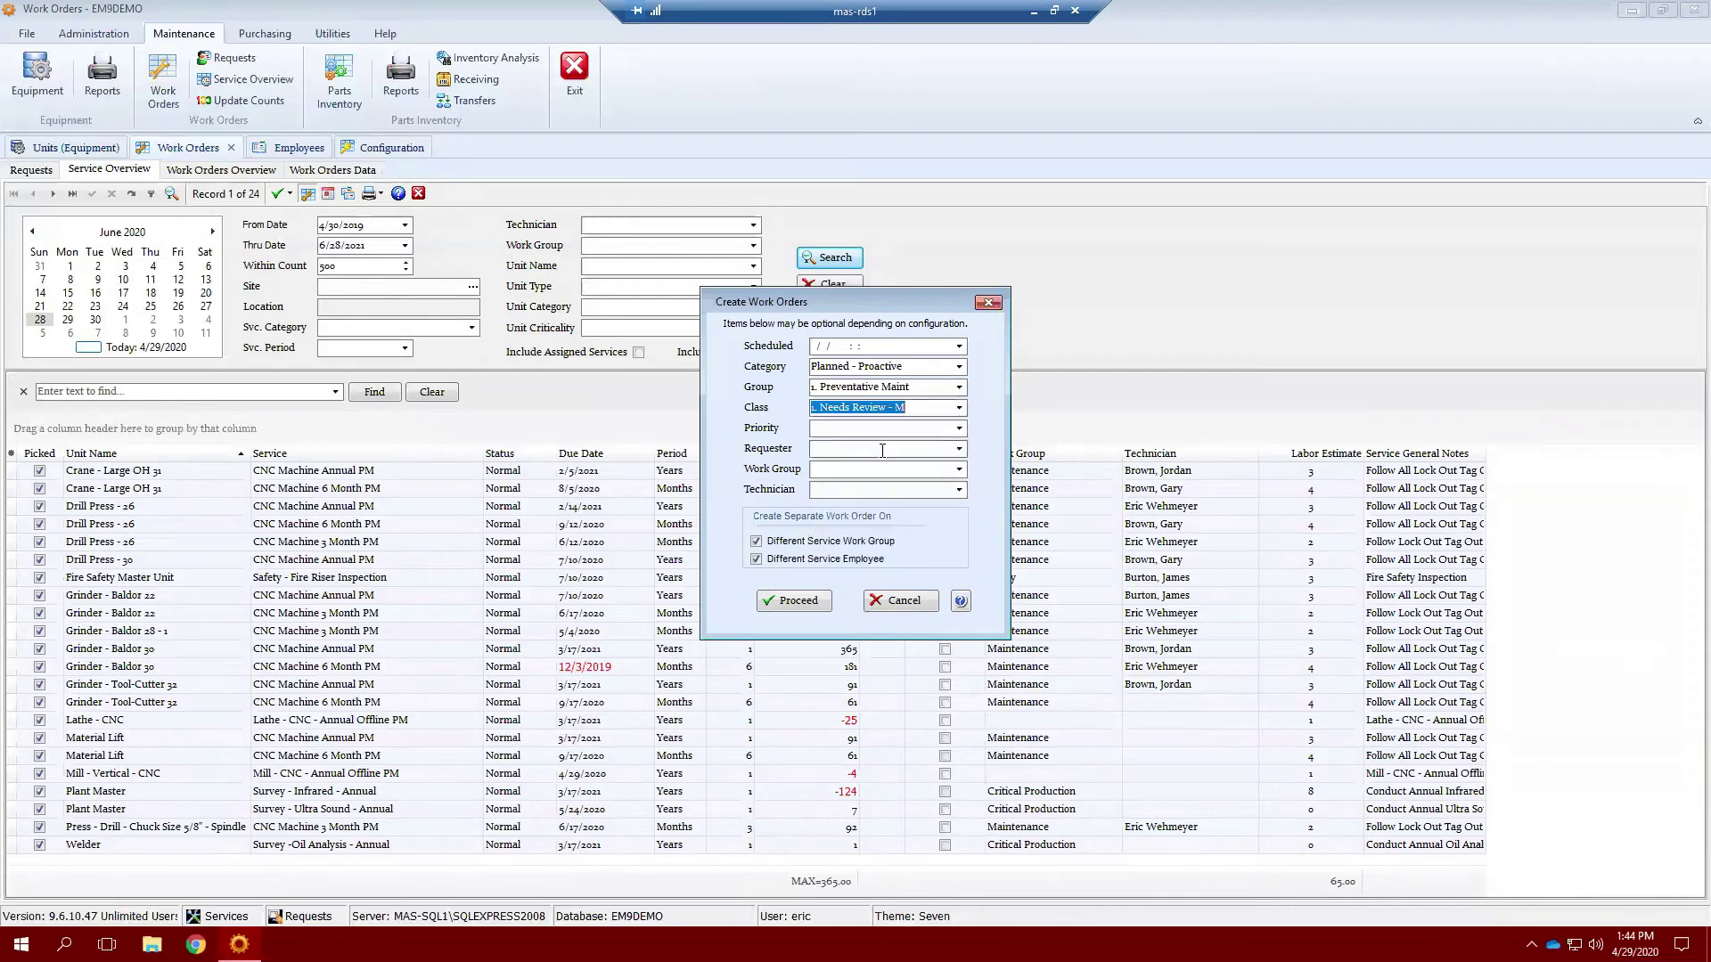
{"action": "left_click", "coordinate": [961, 429]}
{"action": "left_click", "coordinate": [869, 528]}
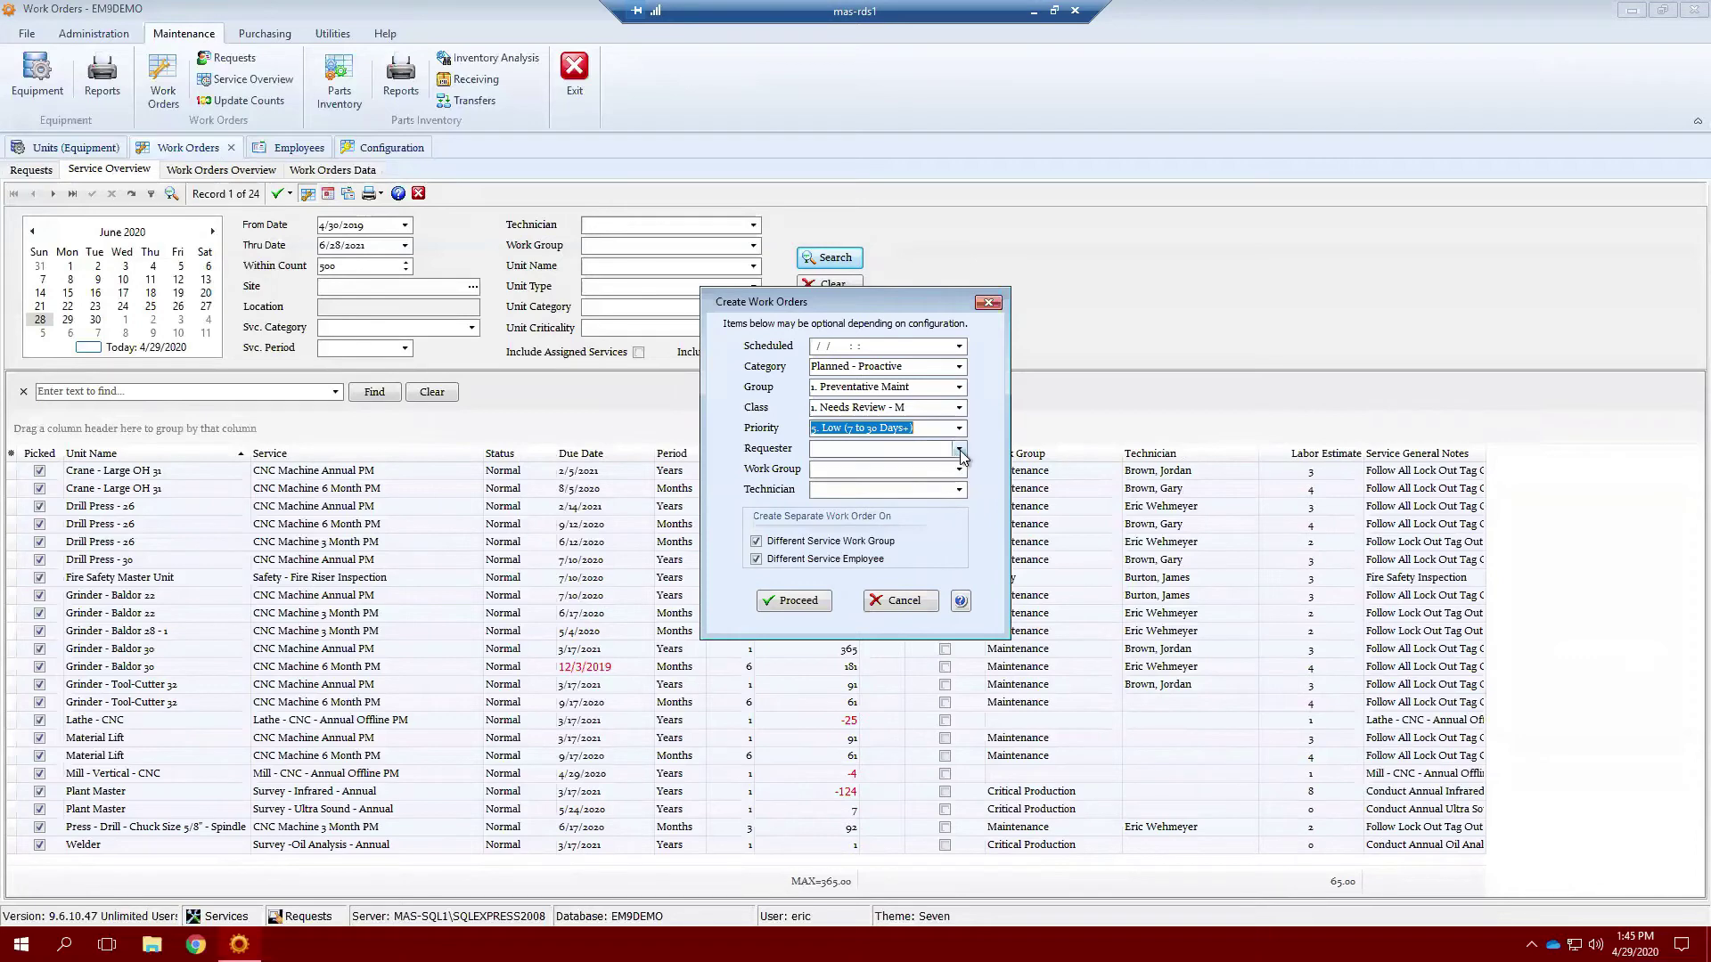
Leave the requester, work group and technician blank and create the batch of work orders without printing them.
{"action": "left_click", "coordinate": [960, 450]}
{"action": "left_click", "coordinate": [960, 450]}
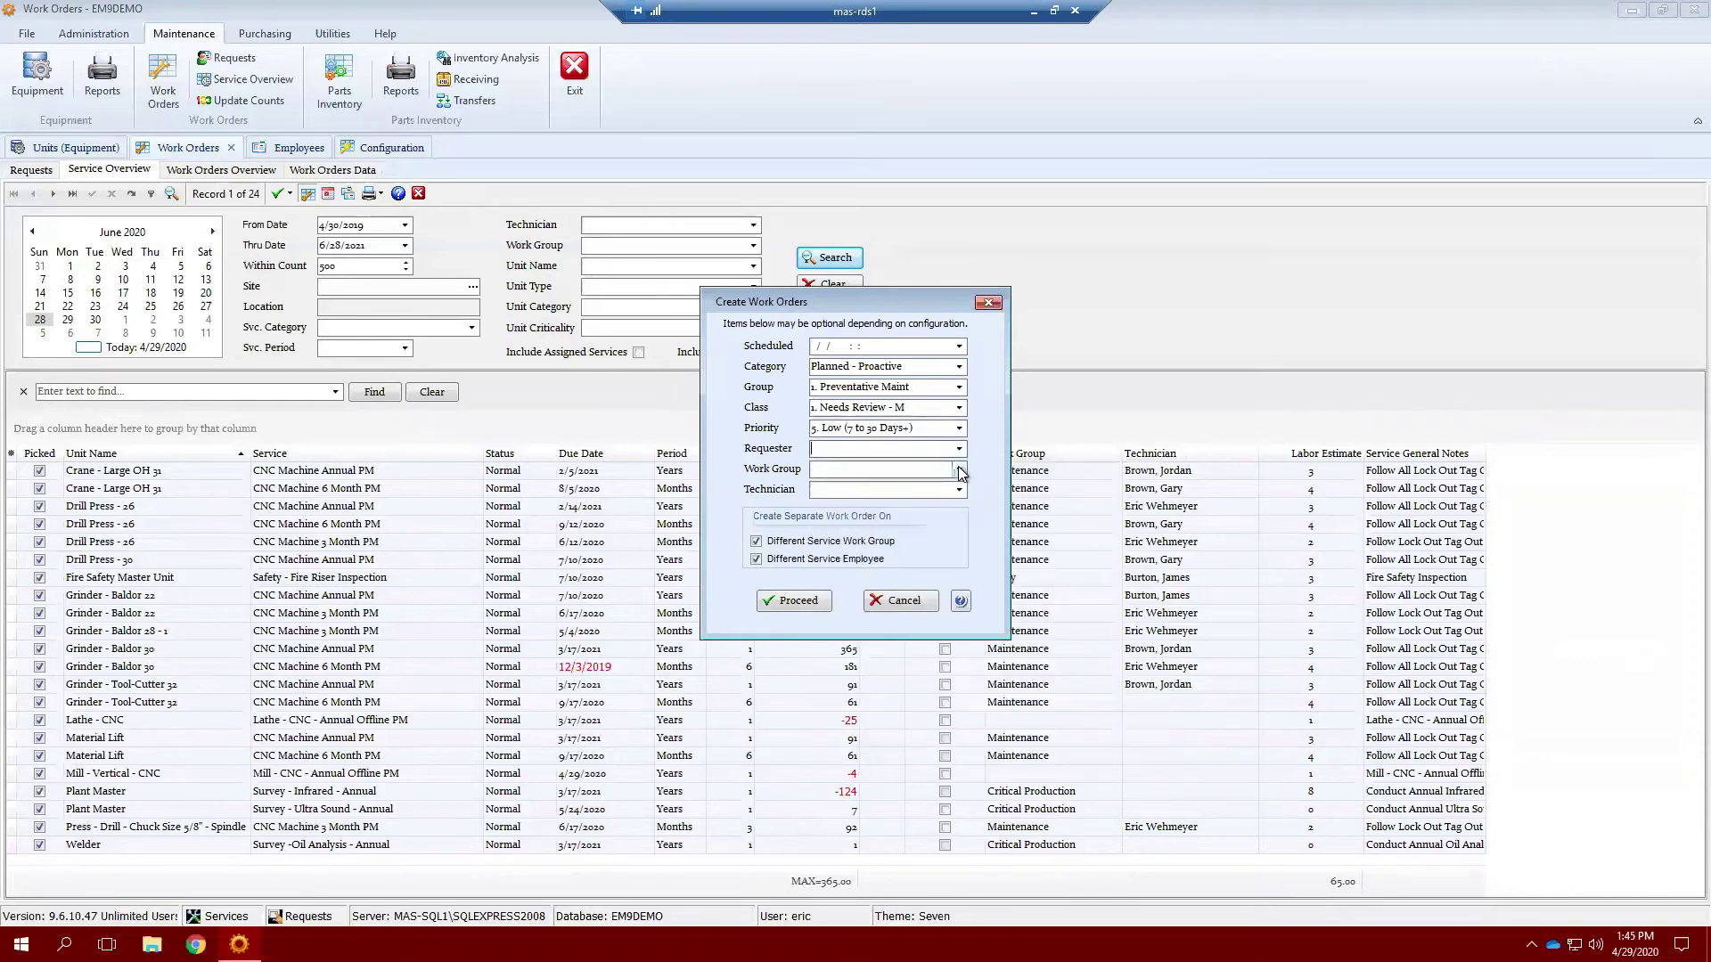
{"action": "left_click", "coordinate": [959, 470]}
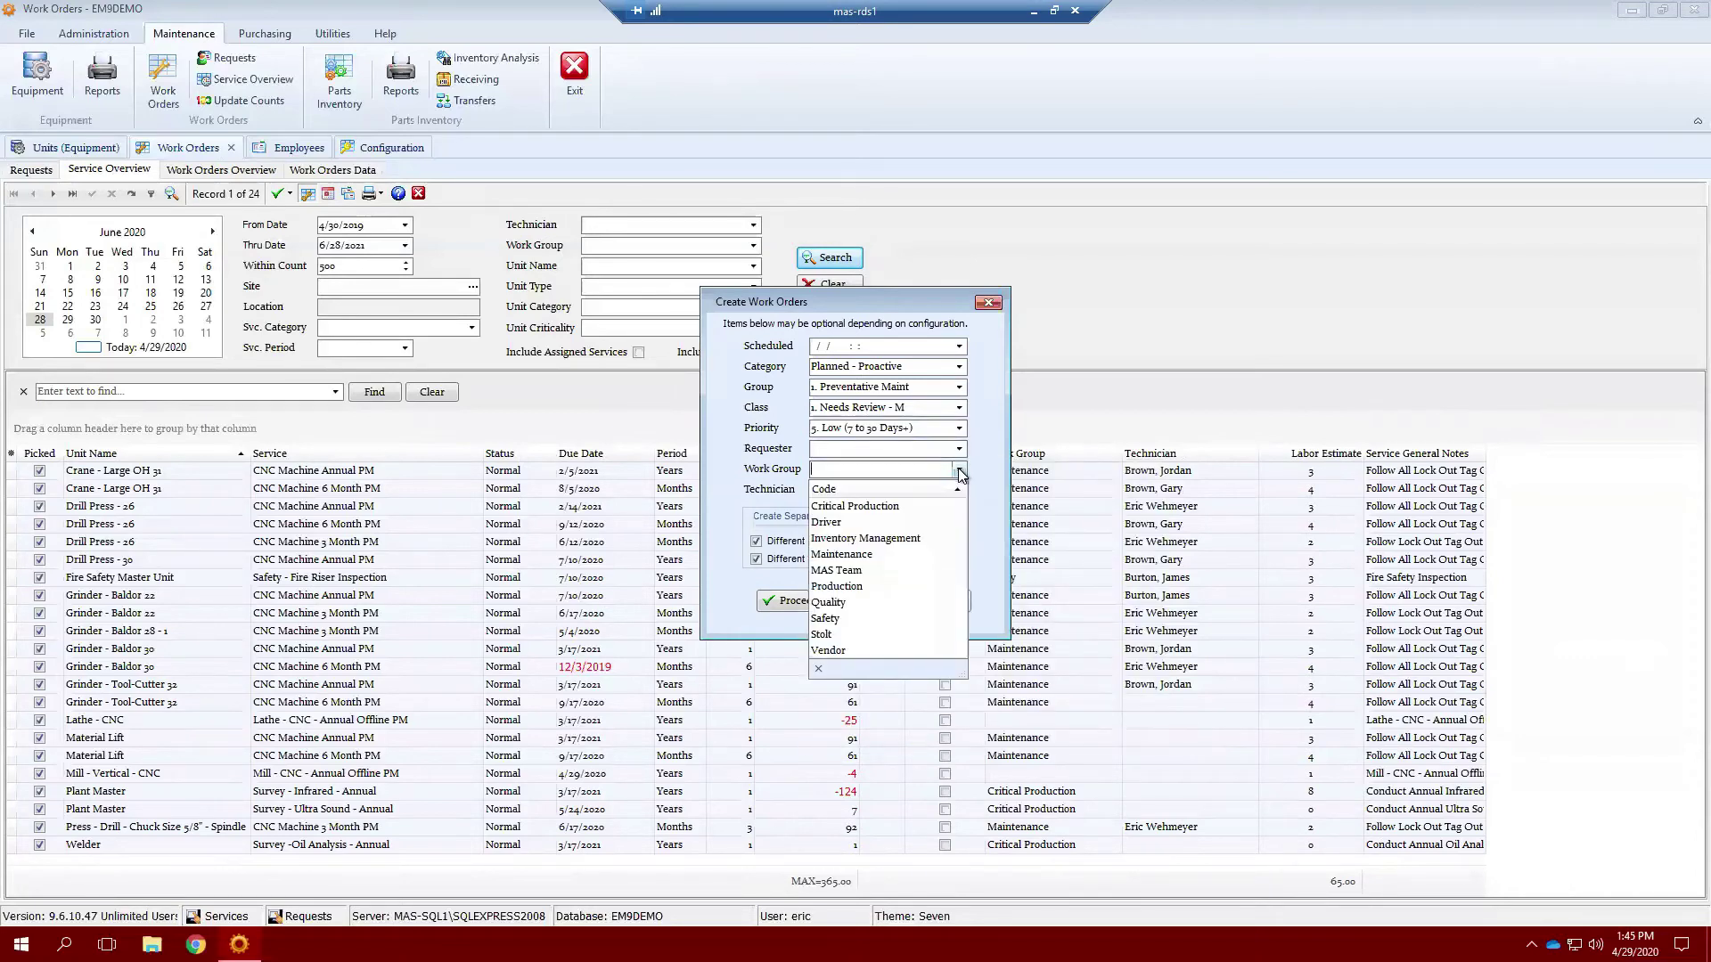
{"action": "left_click", "coordinate": [959, 470]}
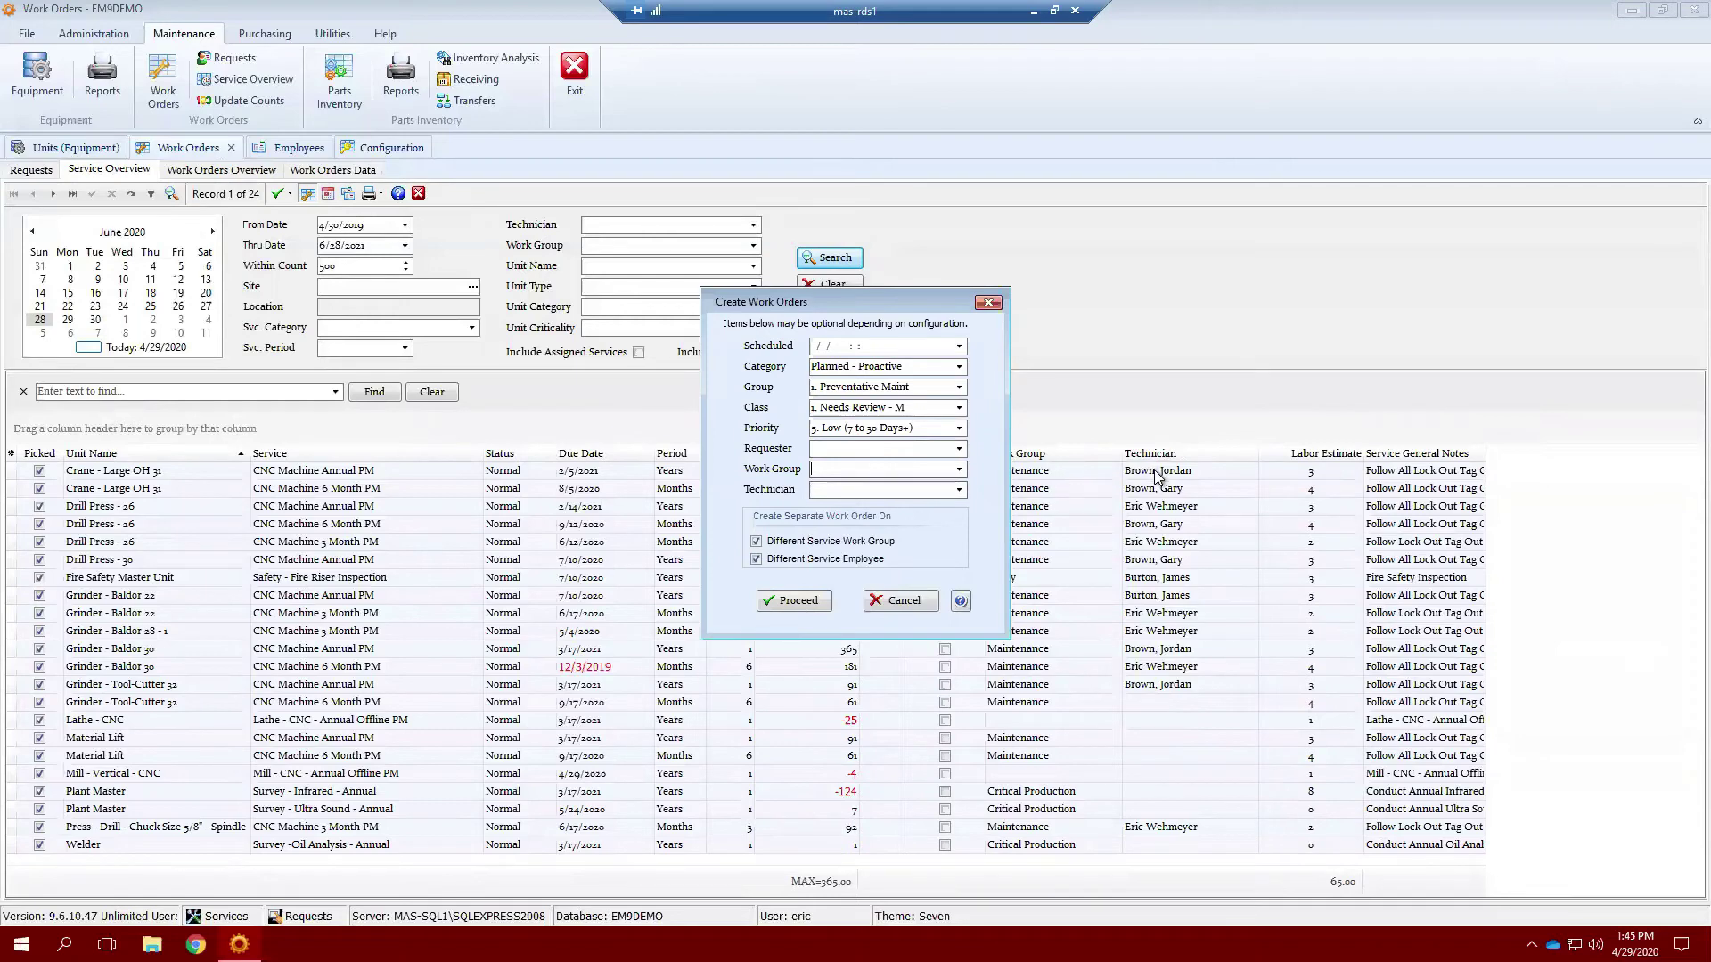
{"action": "left_click", "coordinate": [804, 604]}
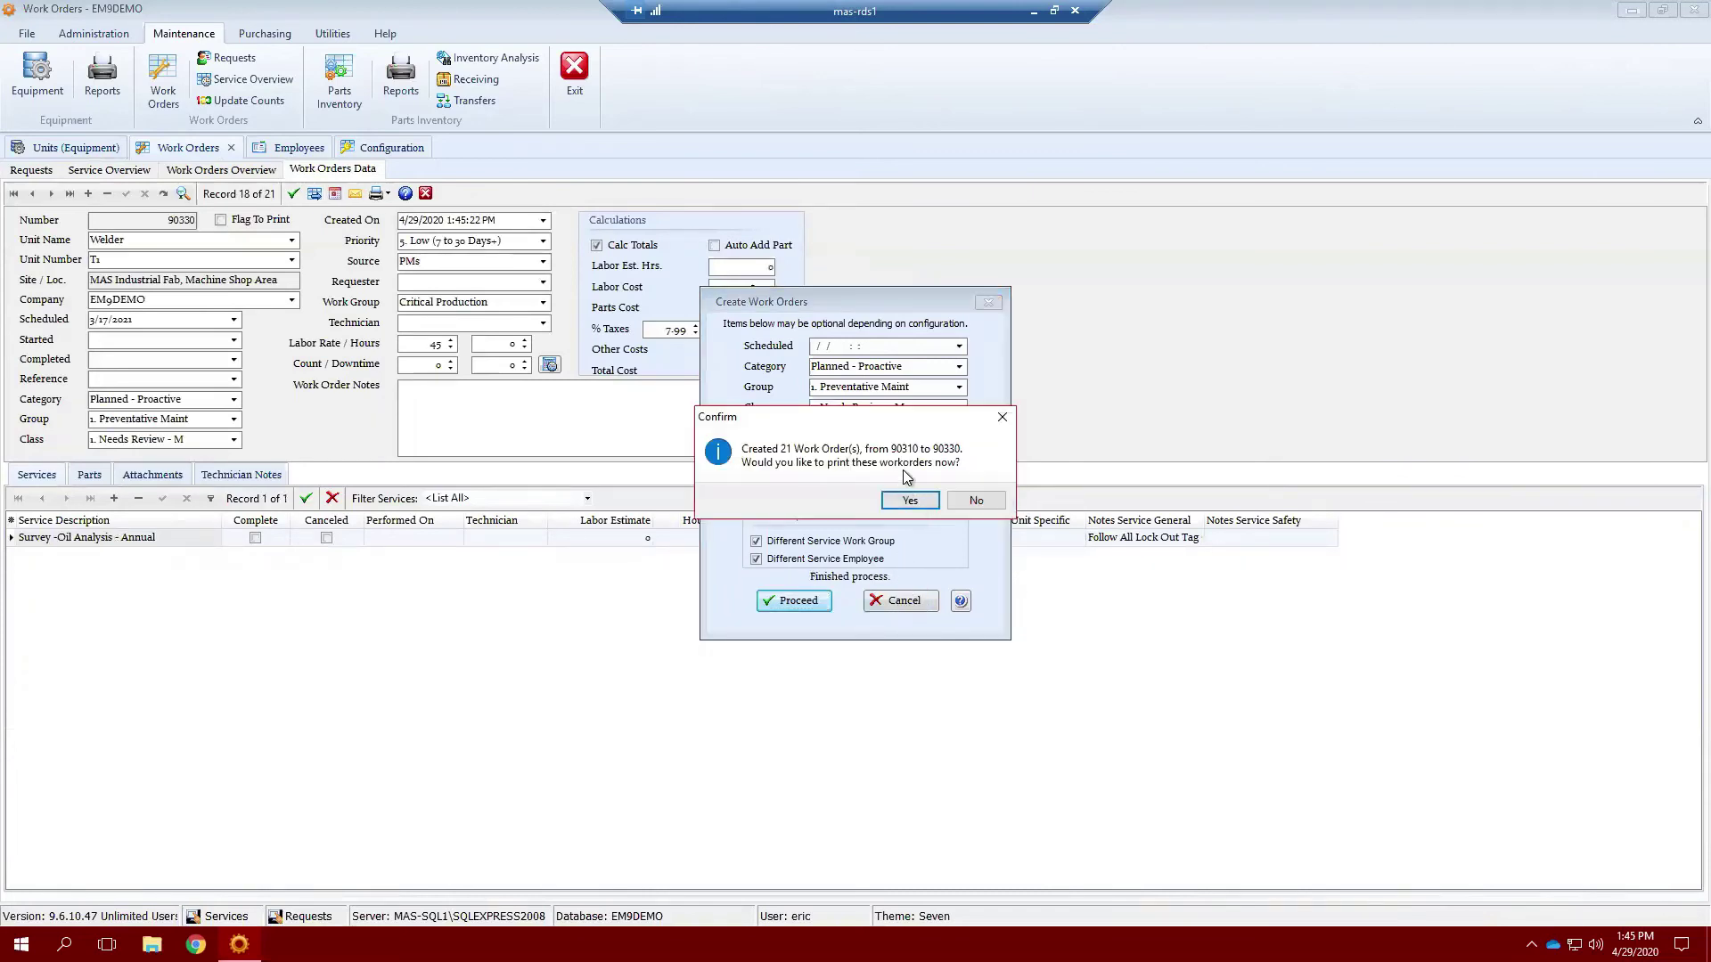
{"action": "left_click", "coordinate": [977, 501]}
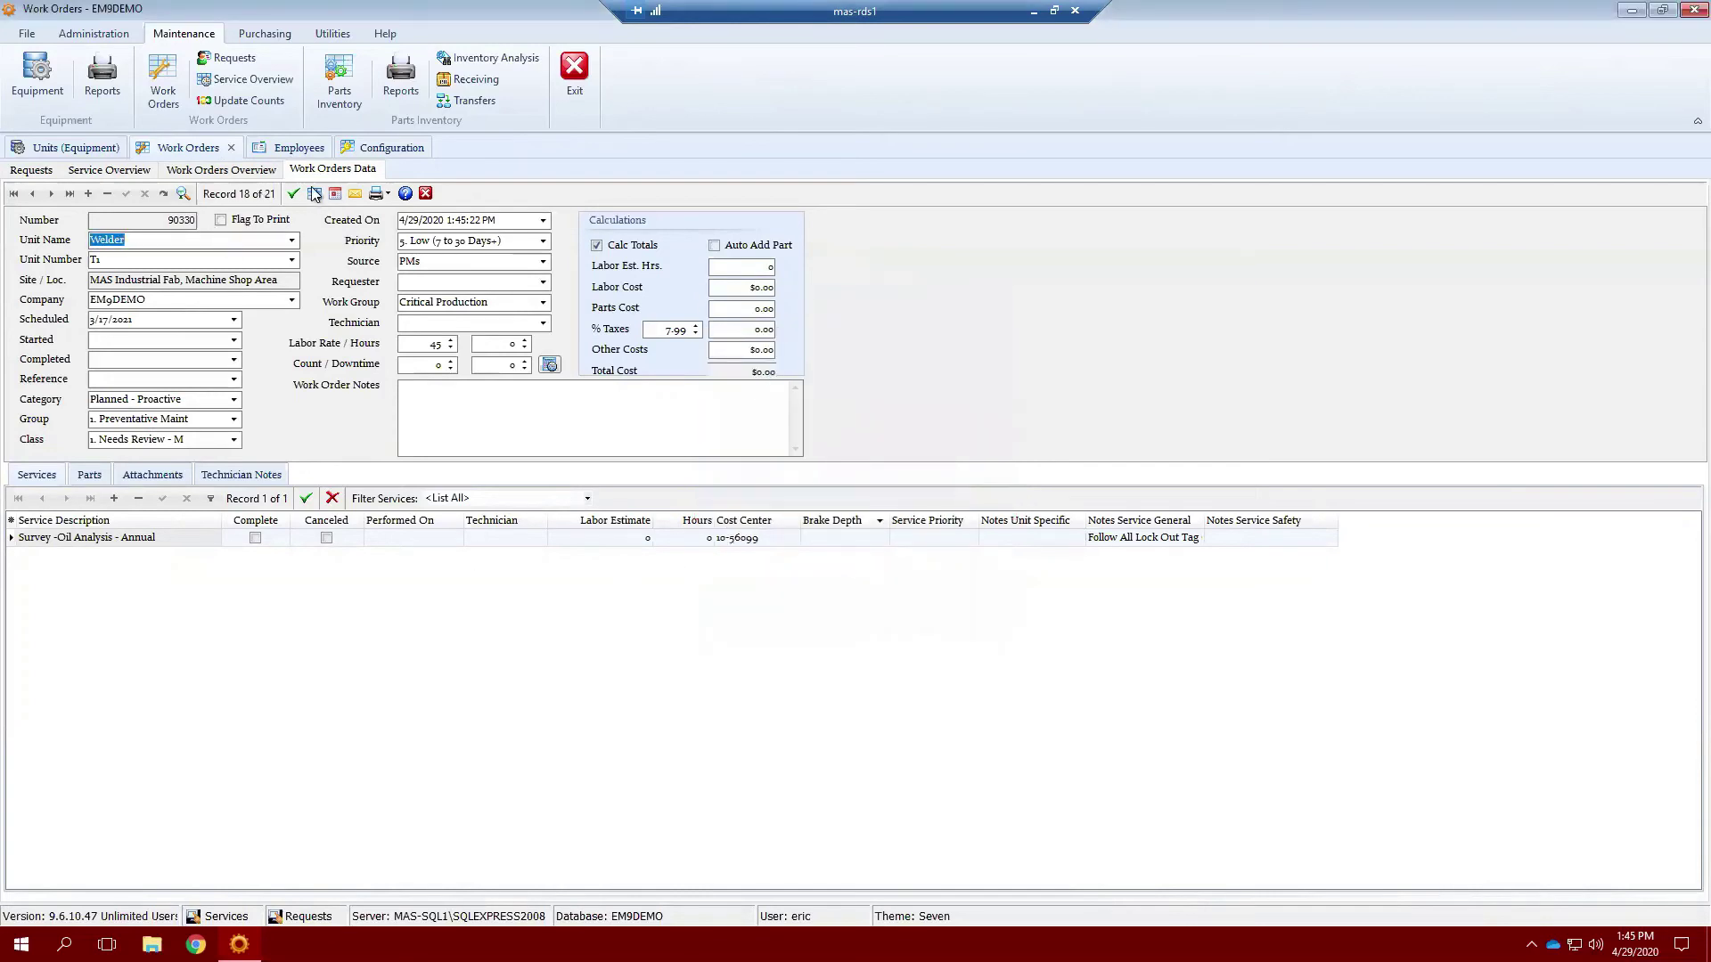
Check the service overview for remaining services and view the new work orders in the work orders overview.
{"action": "left_click", "coordinate": [110, 171]}
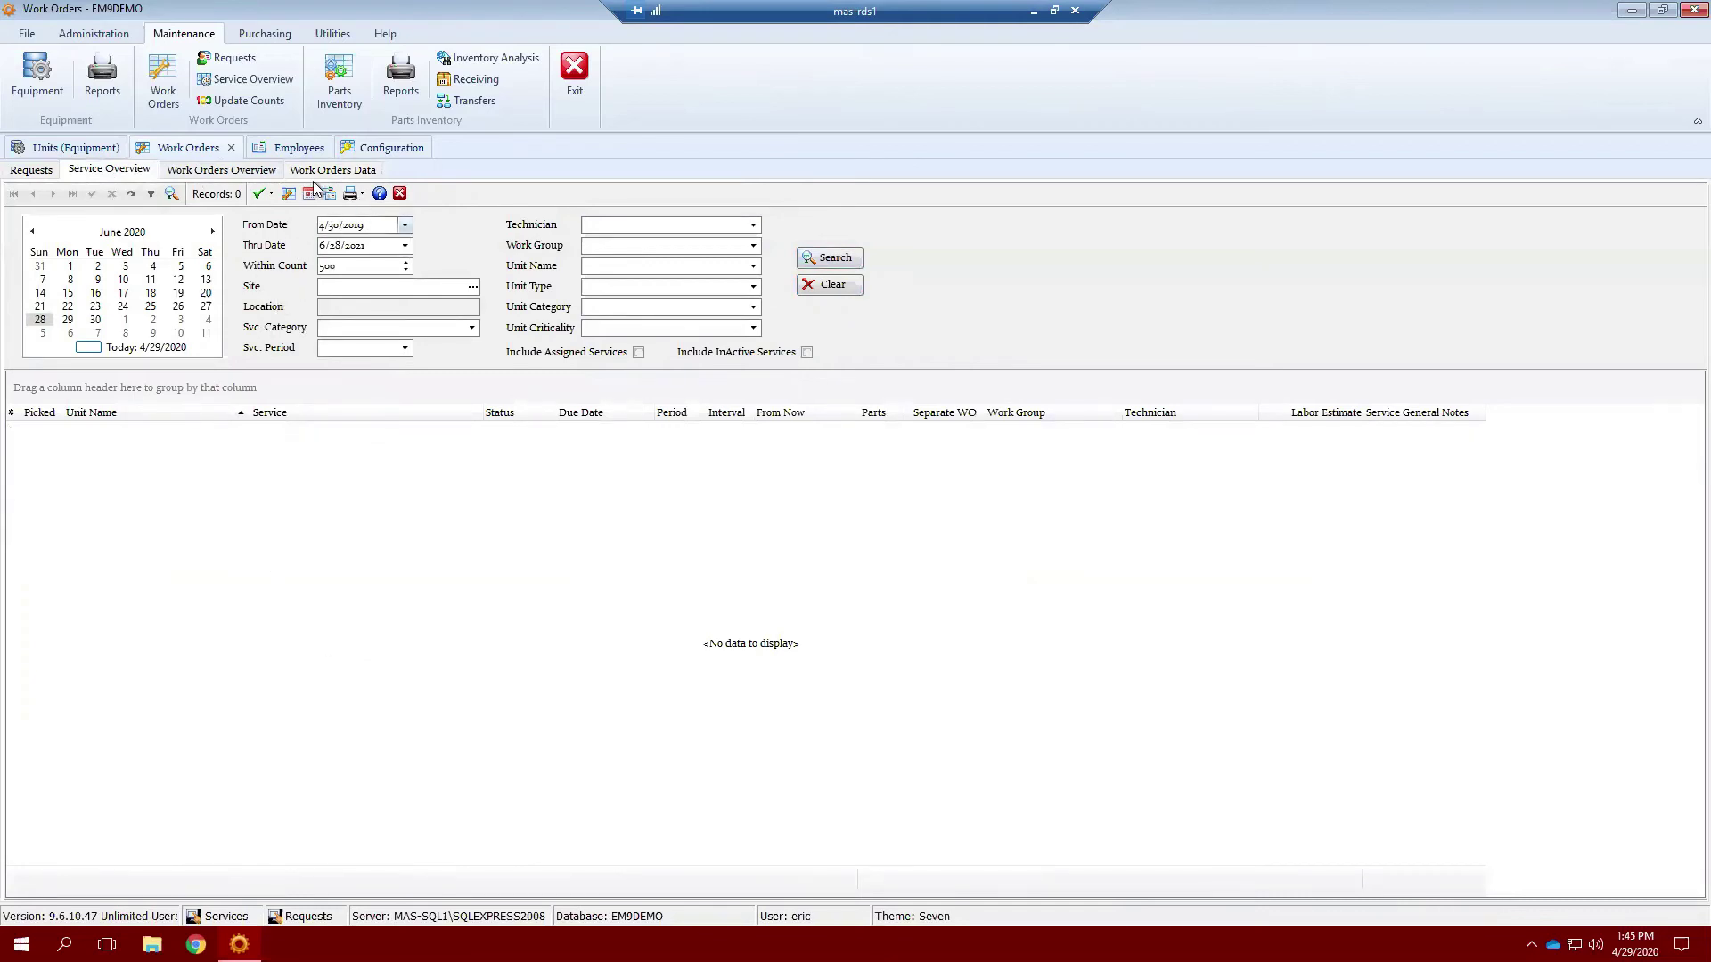
{"action": "left_click", "coordinate": [230, 170]}
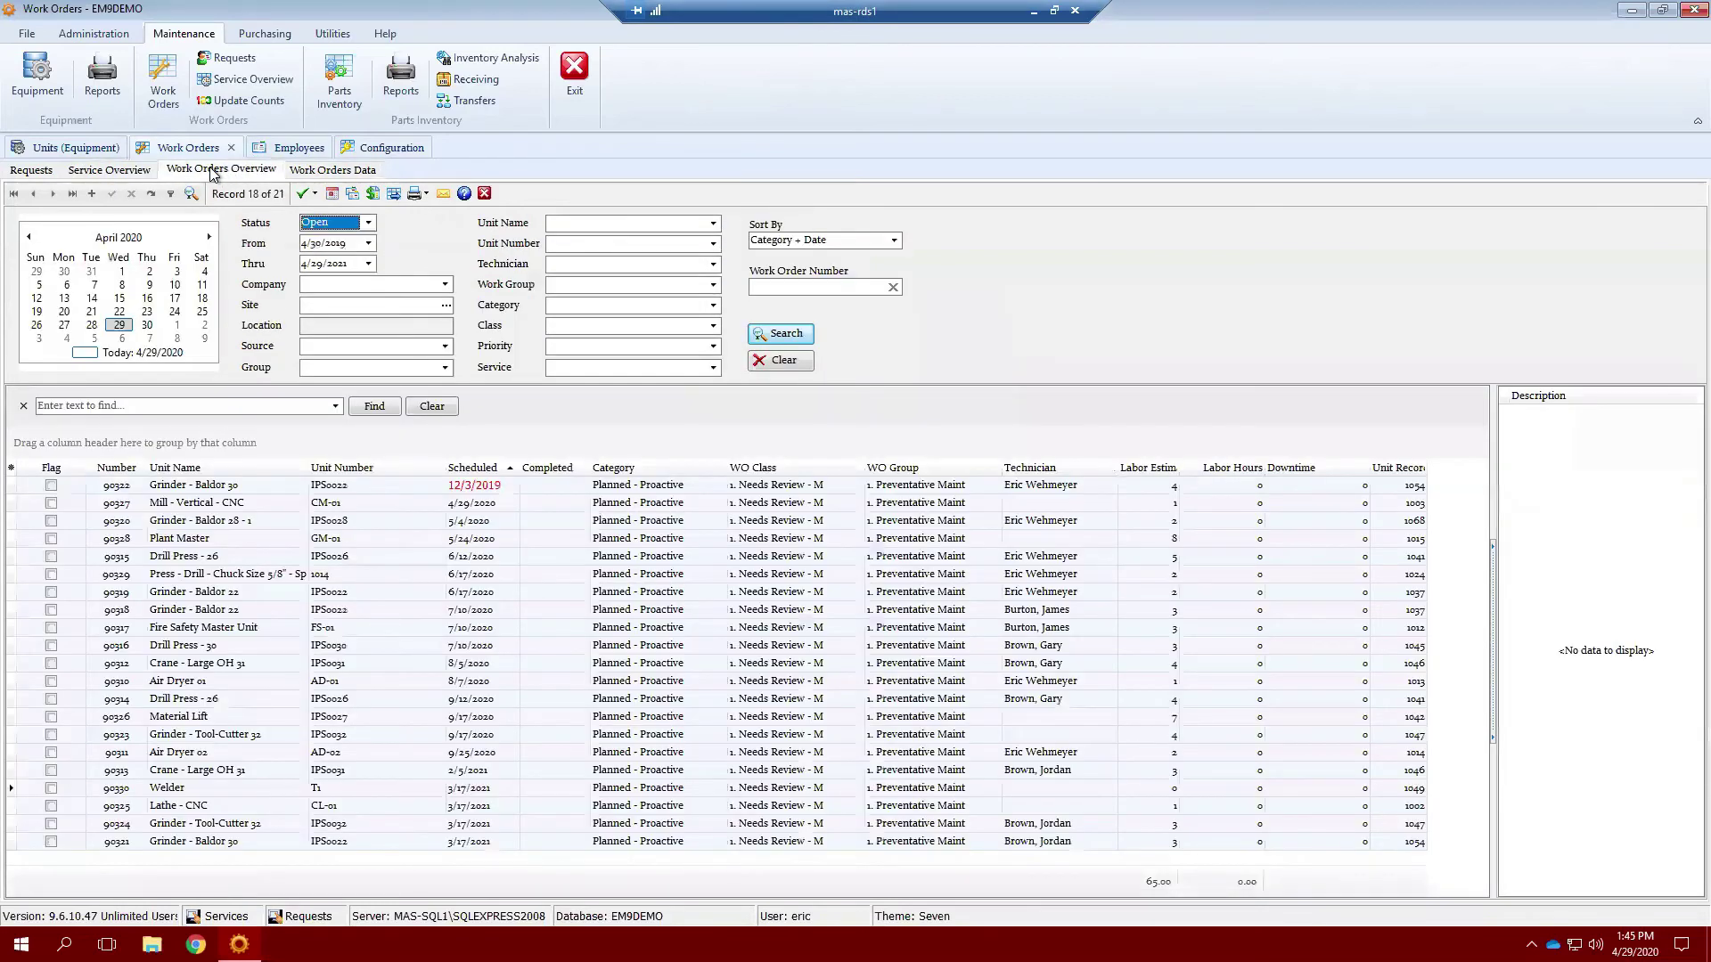
Search for open work orders scheduled through 5/29/2020, keeping the from date, and look through the list.
{"action": "left_click", "coordinate": [369, 265]}
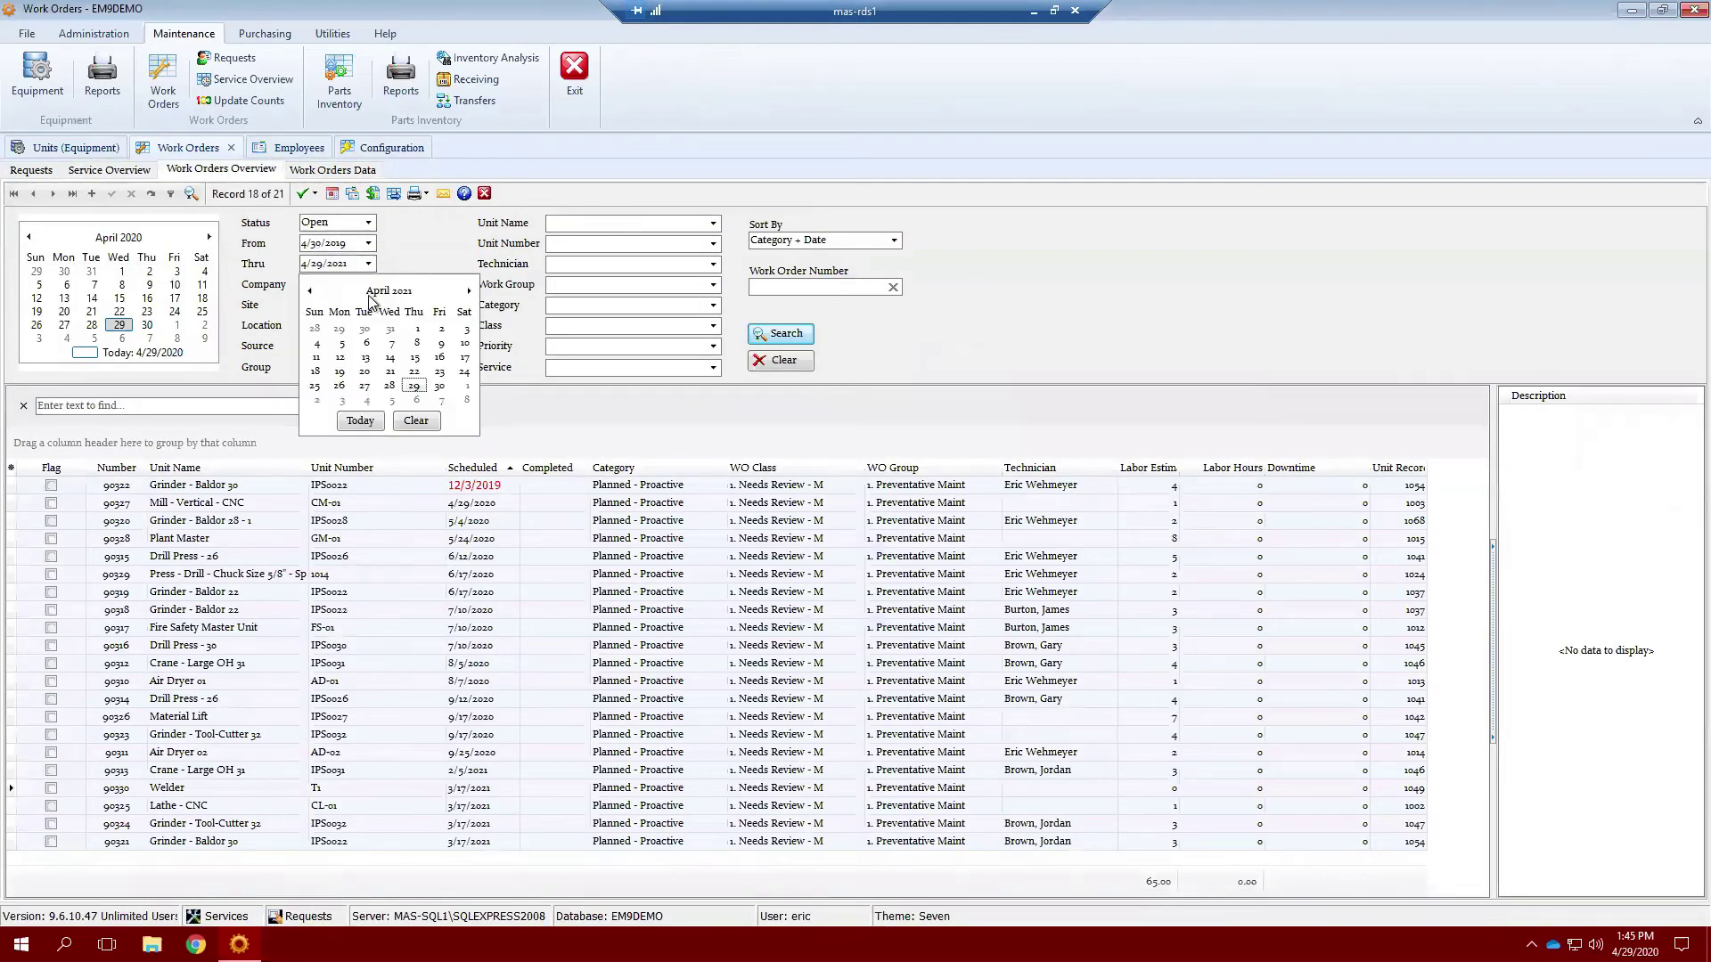
{"action": "left_click", "coordinate": [383, 292]}
{"action": "left_click", "coordinate": [390, 291]}
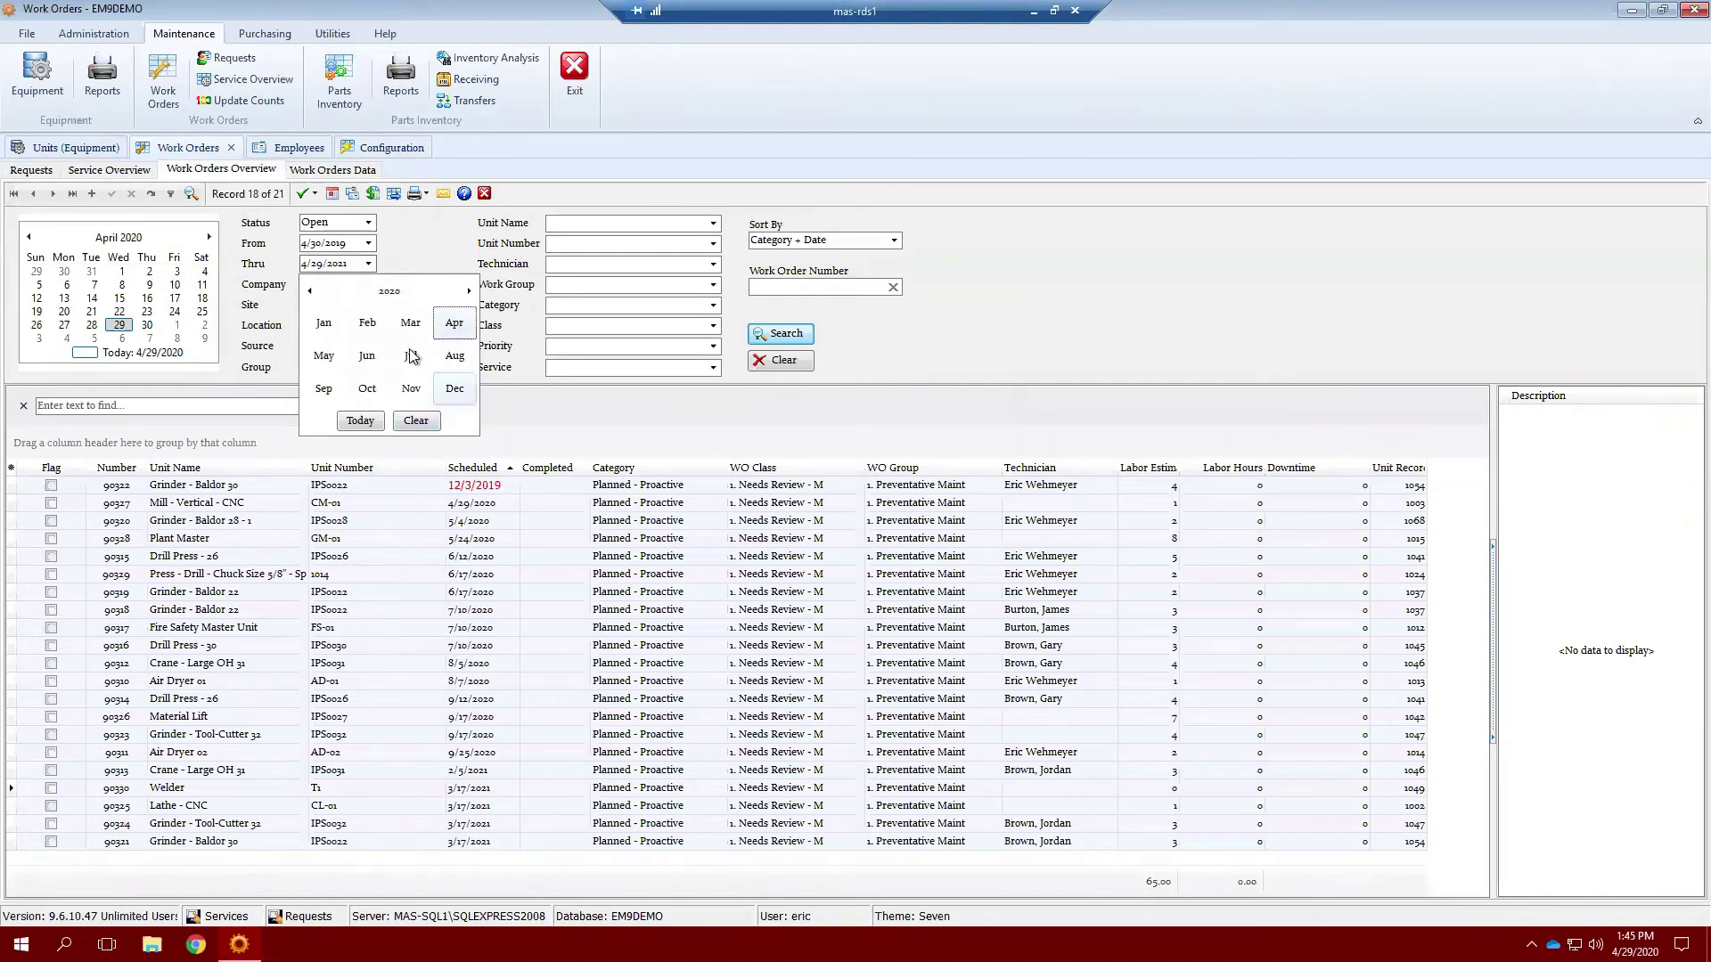
{"action": "left_click", "coordinate": [323, 355]}
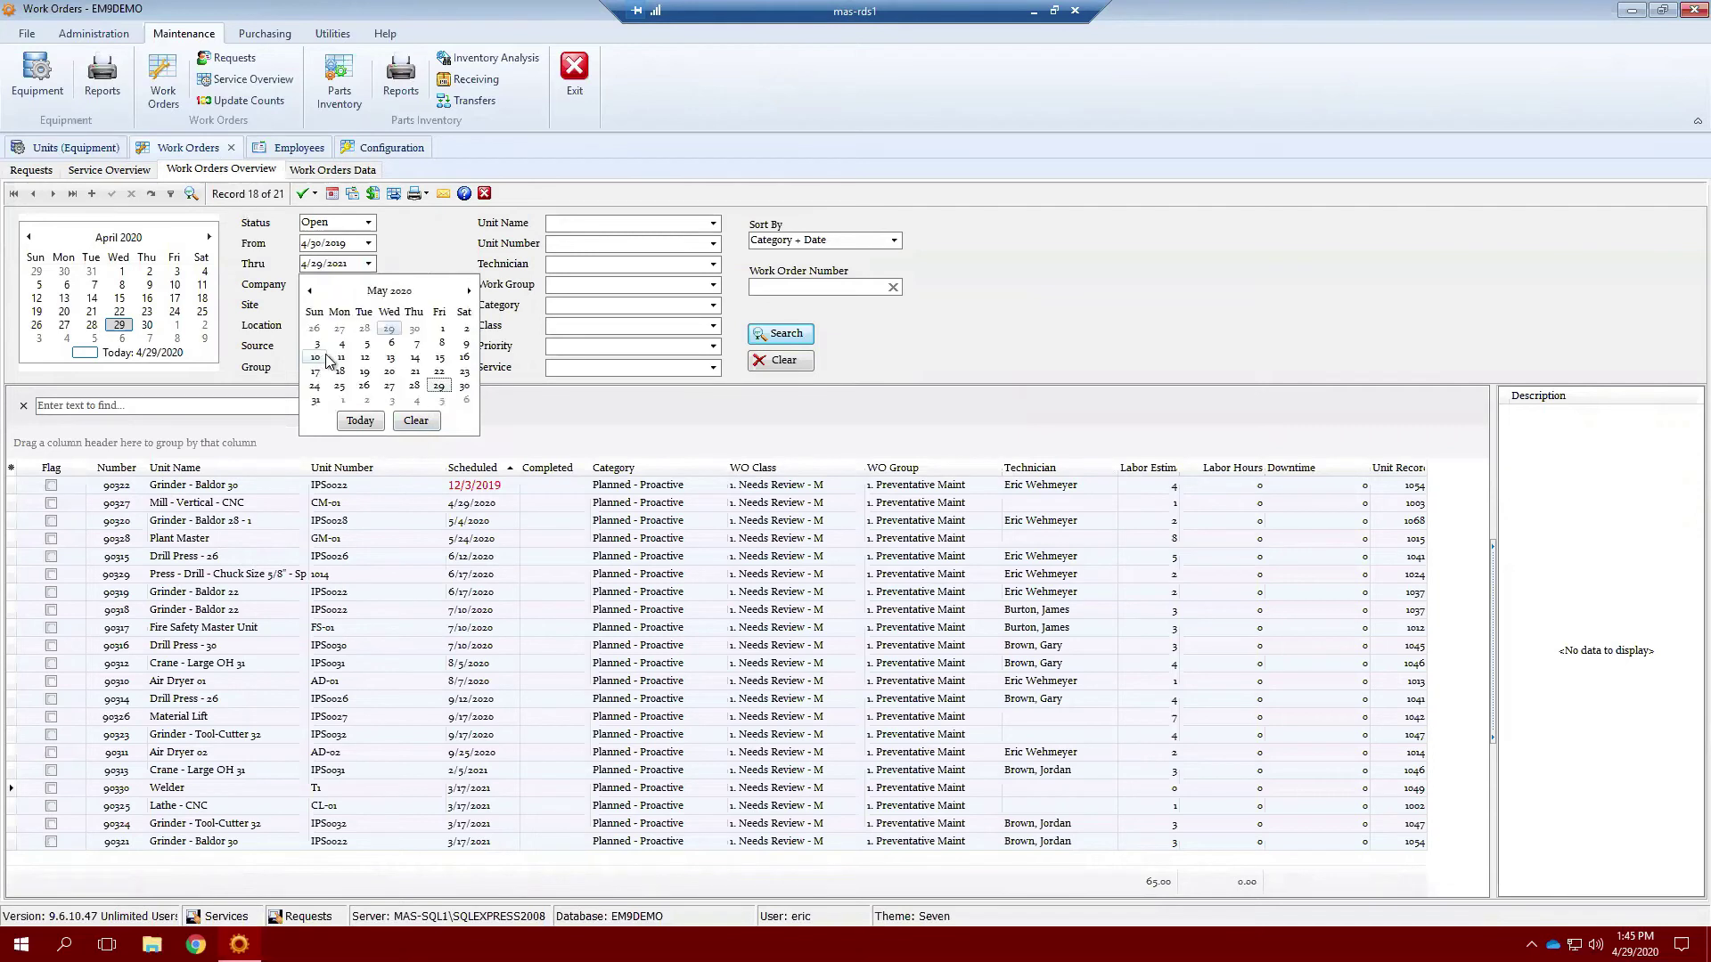
{"action": "left_click", "coordinate": [438, 388]}
{"action": "left_click", "coordinate": [369, 243]}
{"action": "left_click", "coordinate": [369, 245]}
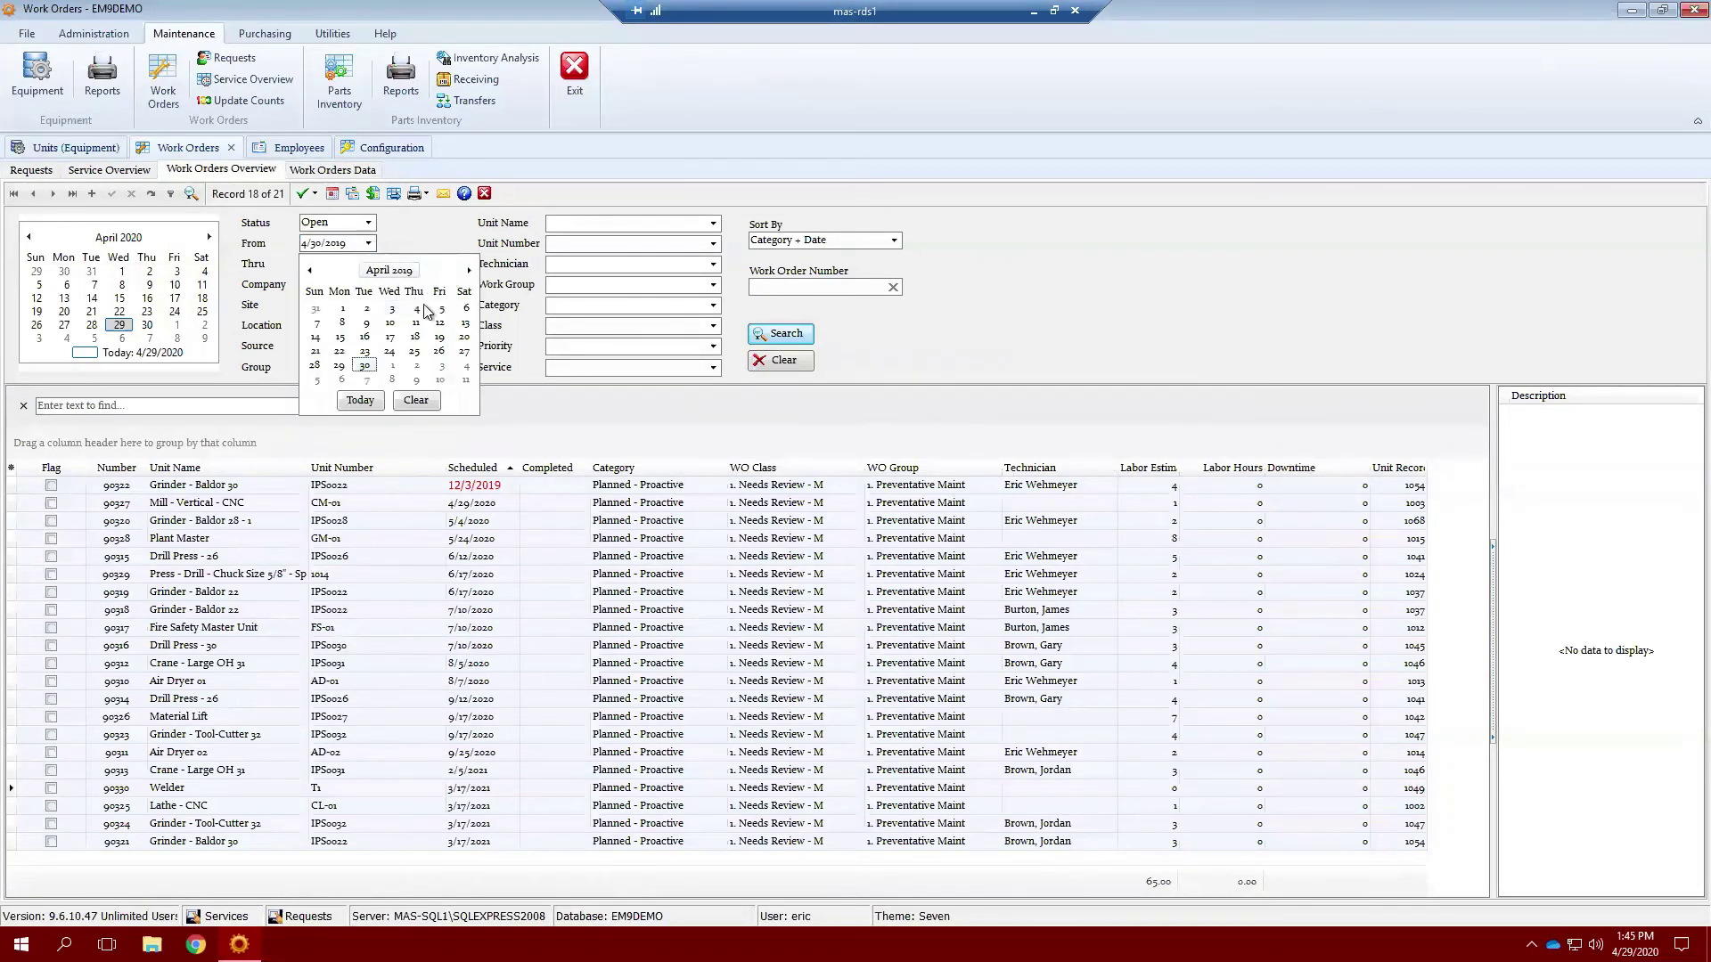
{"action": "left_click", "coordinate": [768, 335]}
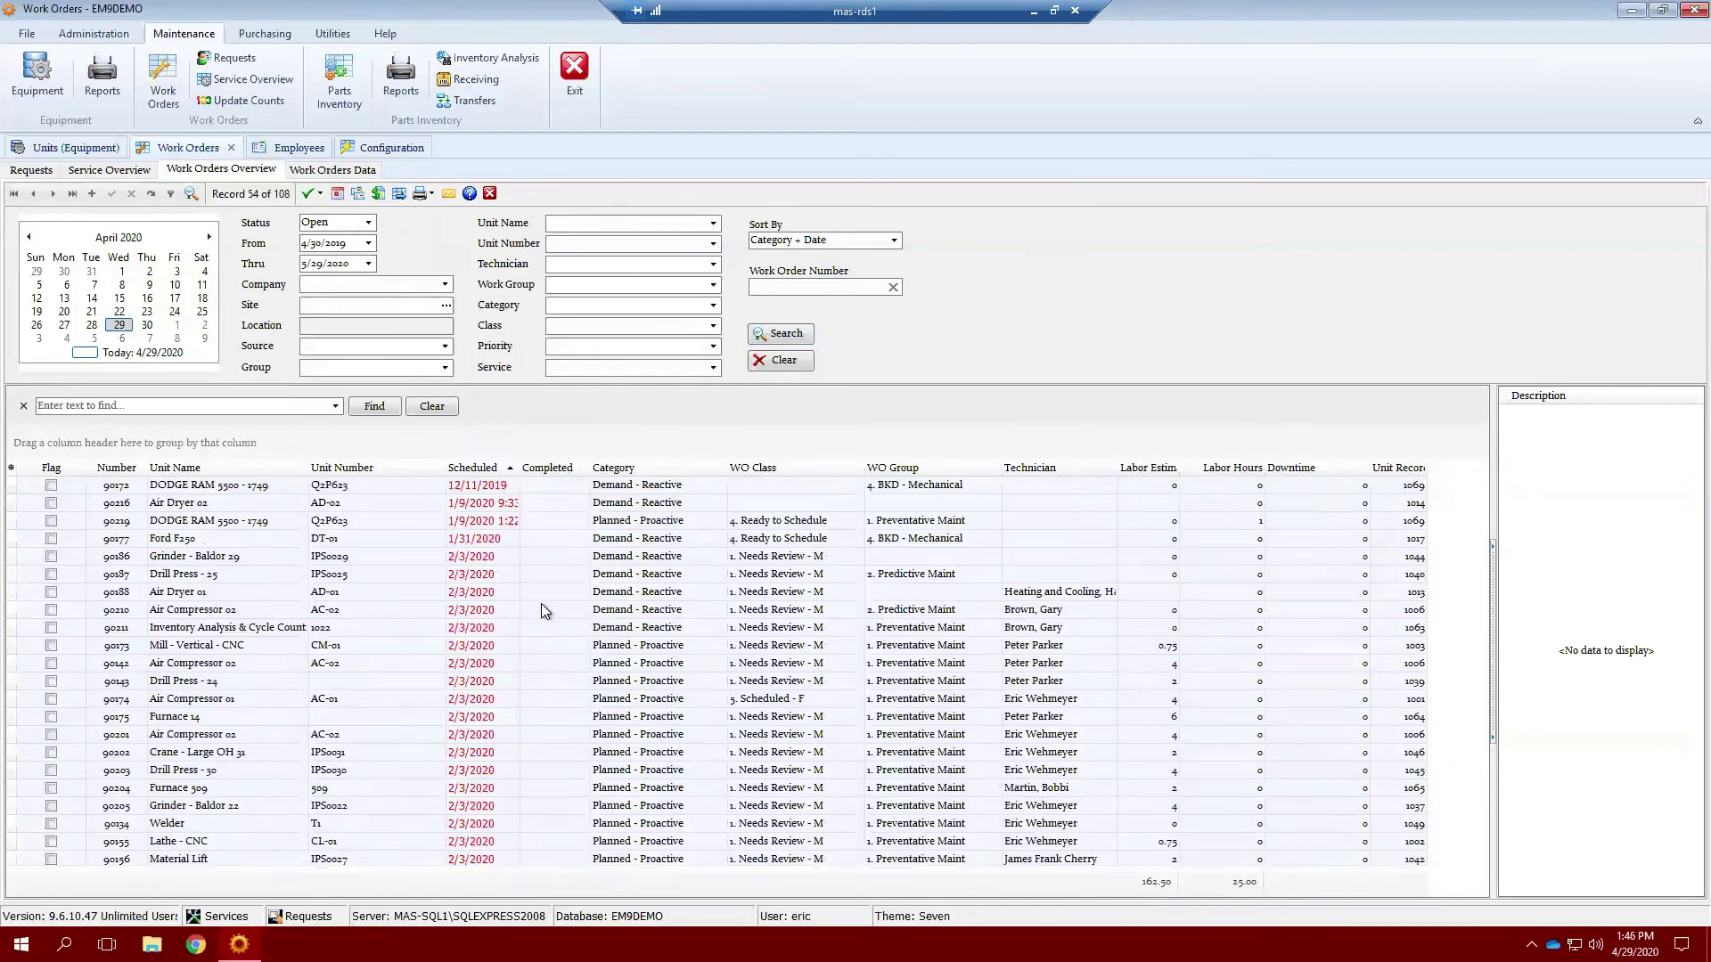
{"action": "scroll", "coordinate": [543, 602], "scroll_direction": "down", "scroll_amount": 12}
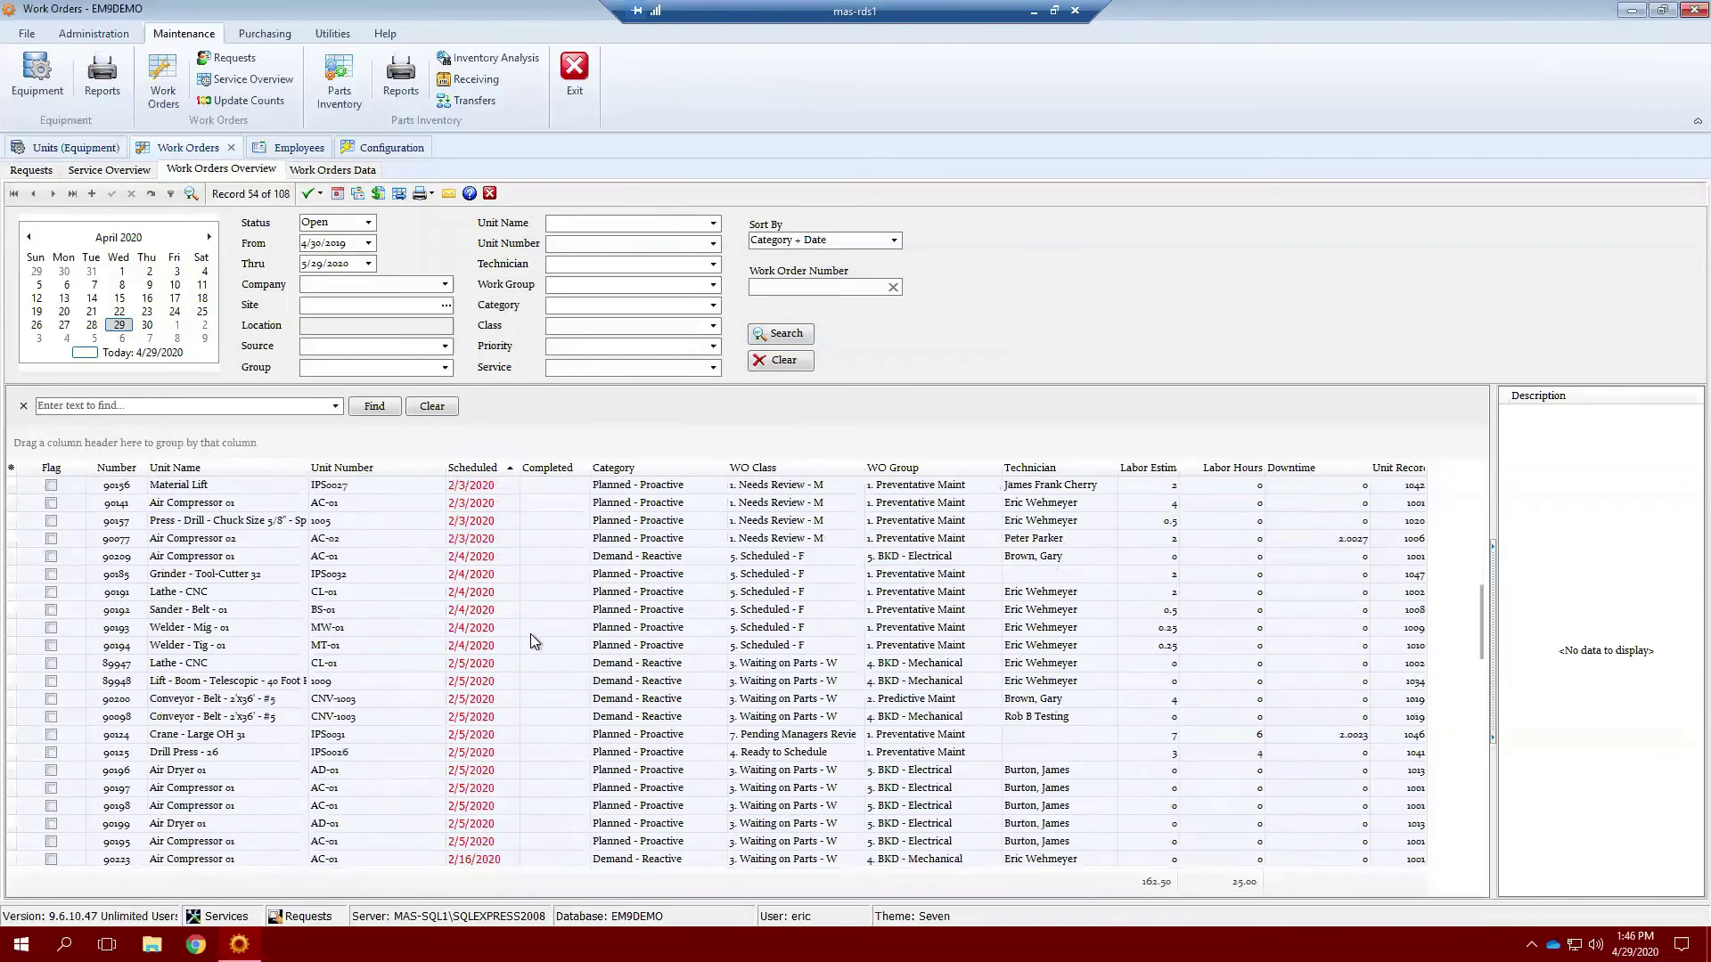
{"action": "scroll", "coordinate": [527, 633], "scroll_direction": "down", "scroll_amount": 3}
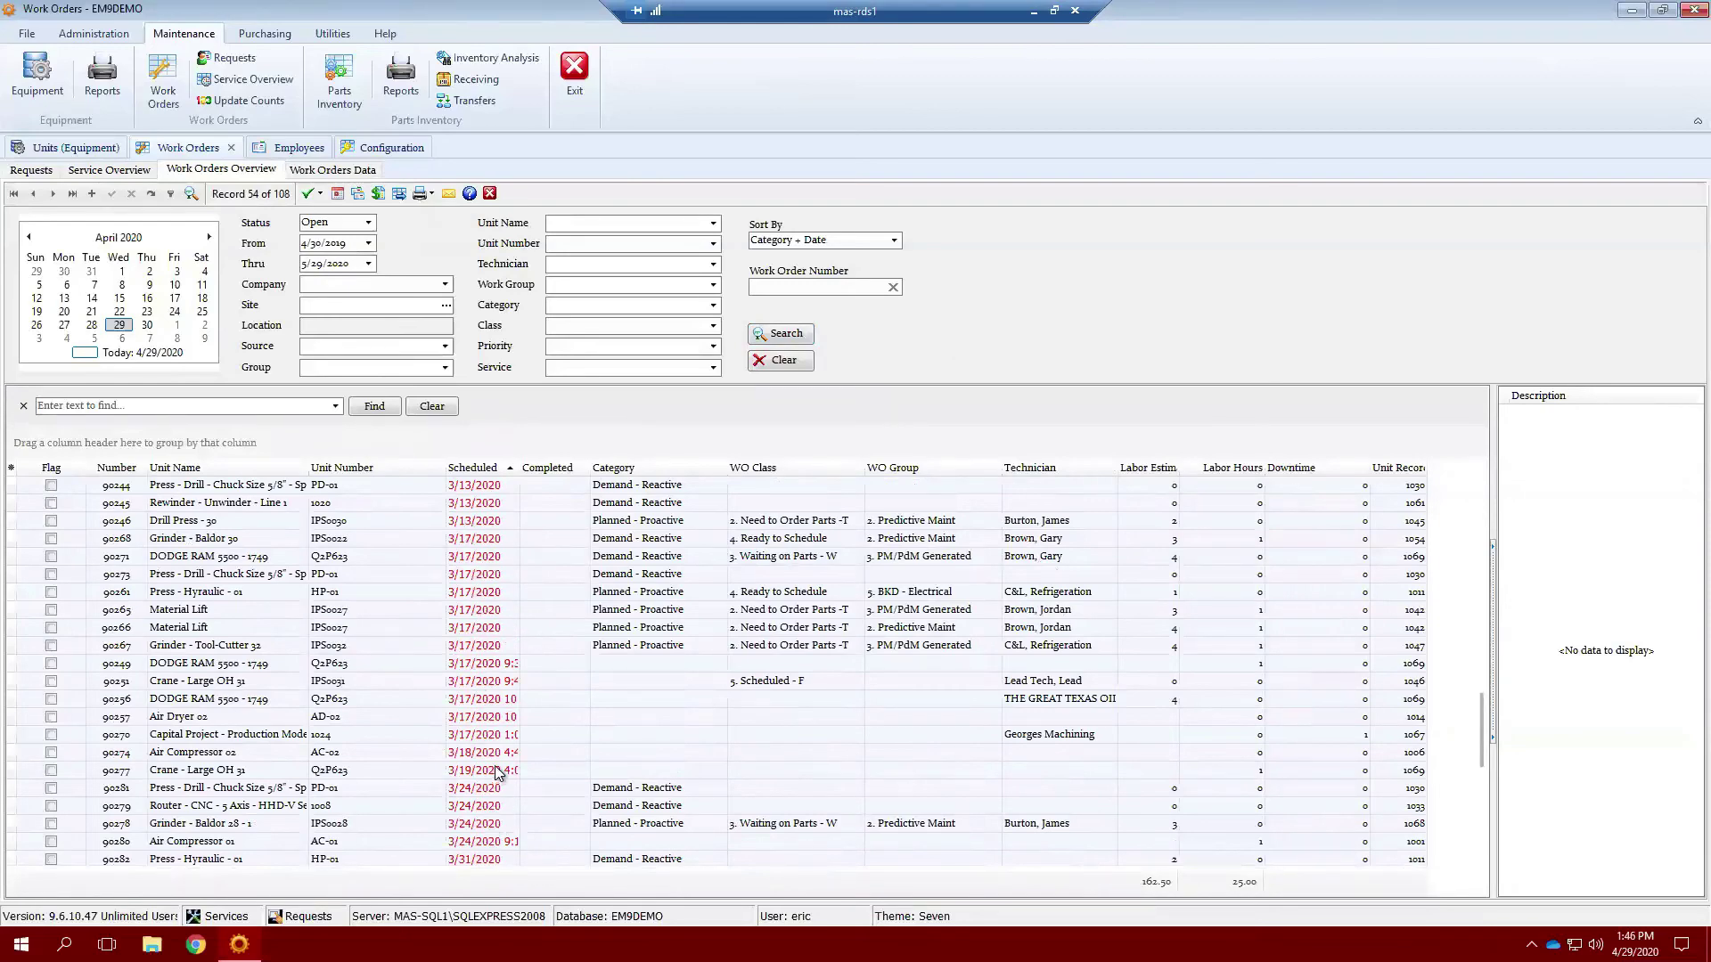
{"action": "scroll", "coordinate": [498, 772], "scroll_direction": "up", "scroll_amount": 20}
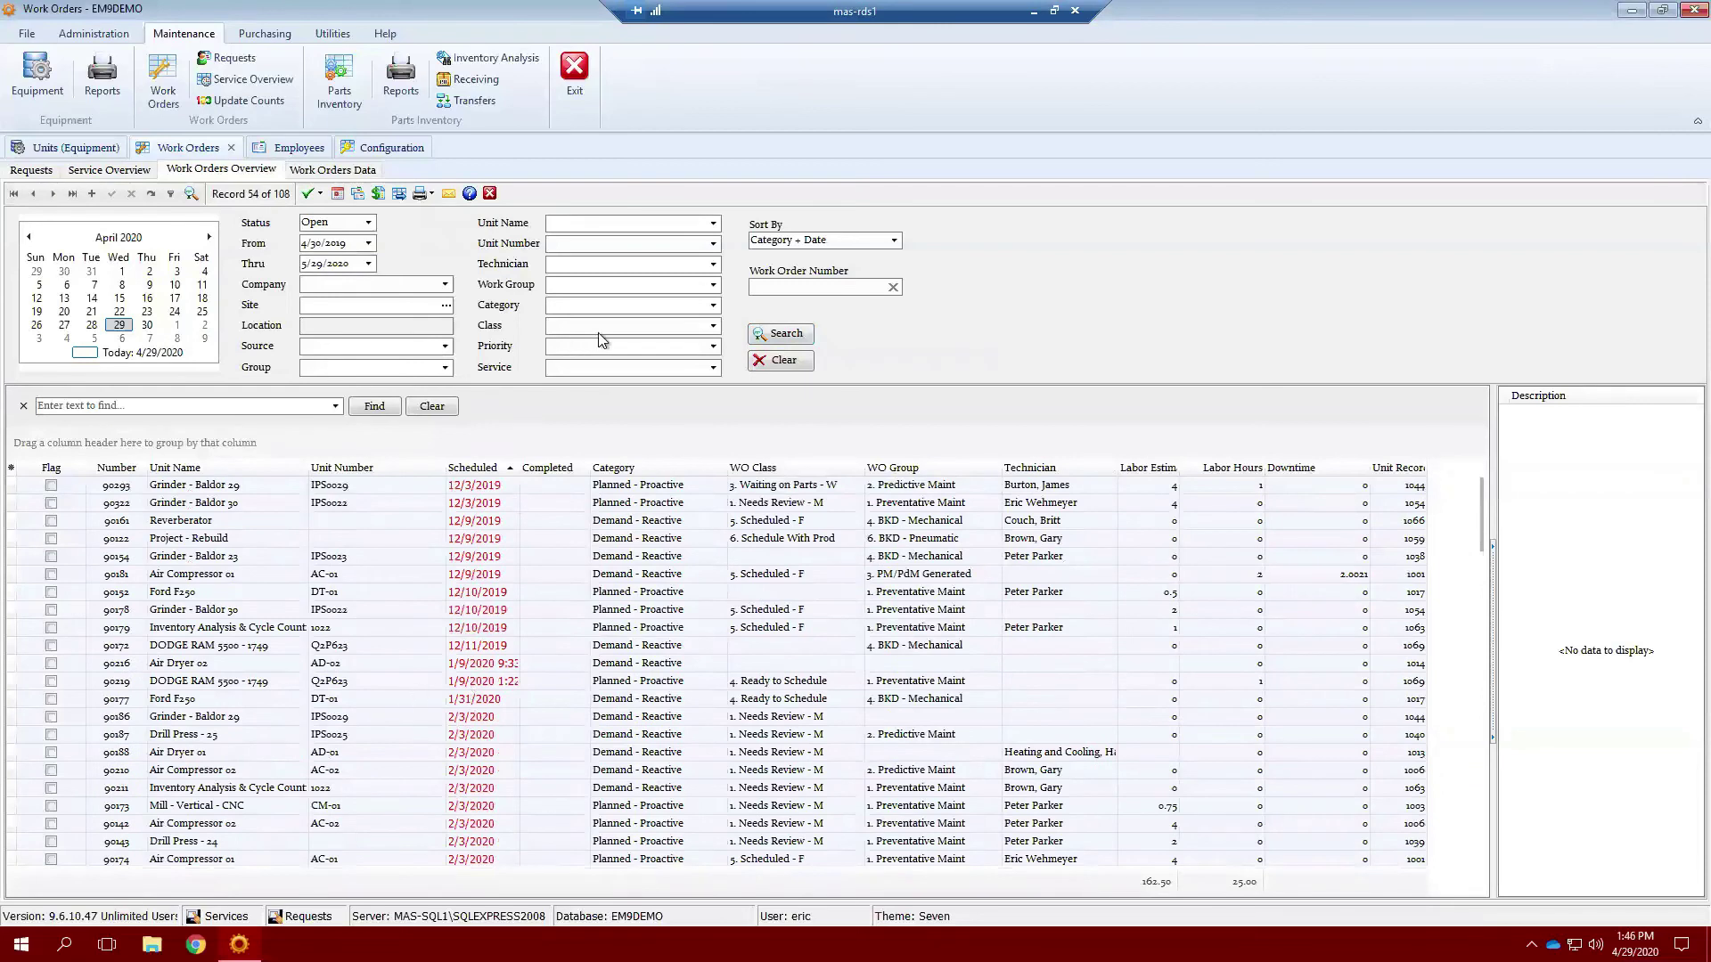
Filter the open work orders by class 1. Needs Review - M and look through the matching list.
{"action": "left_click", "coordinate": [713, 326]}
{"action": "left_click", "coordinate": [640, 366]}
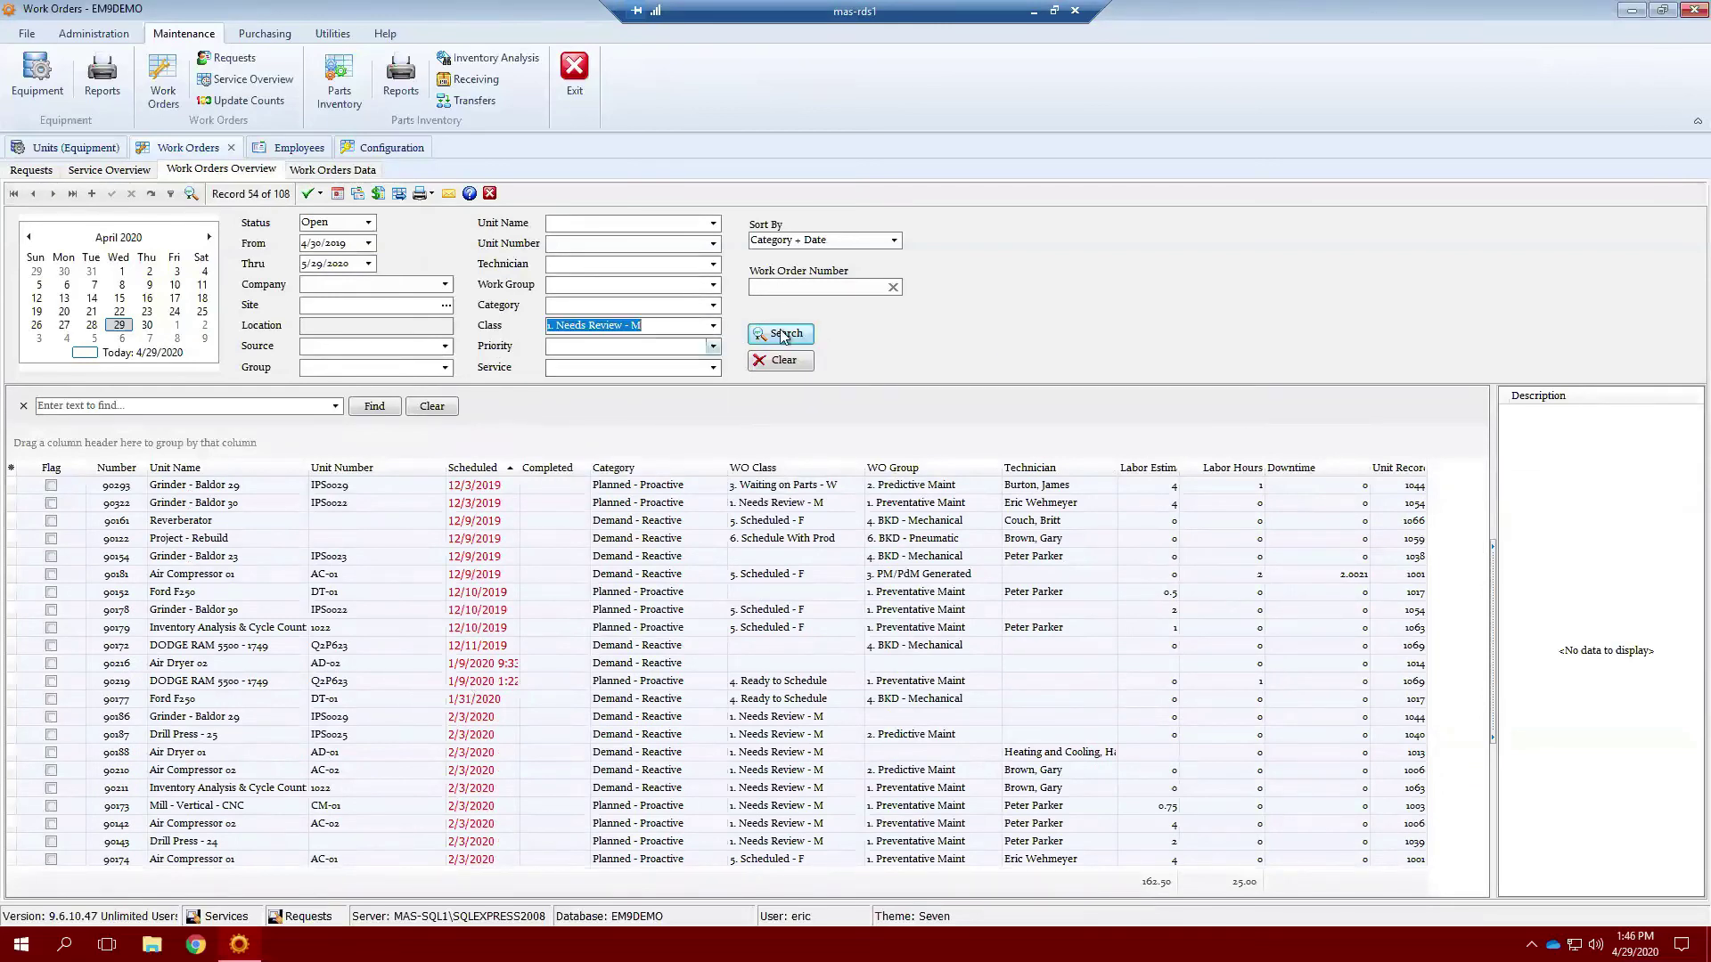
{"action": "left_click", "coordinate": [800, 339]}
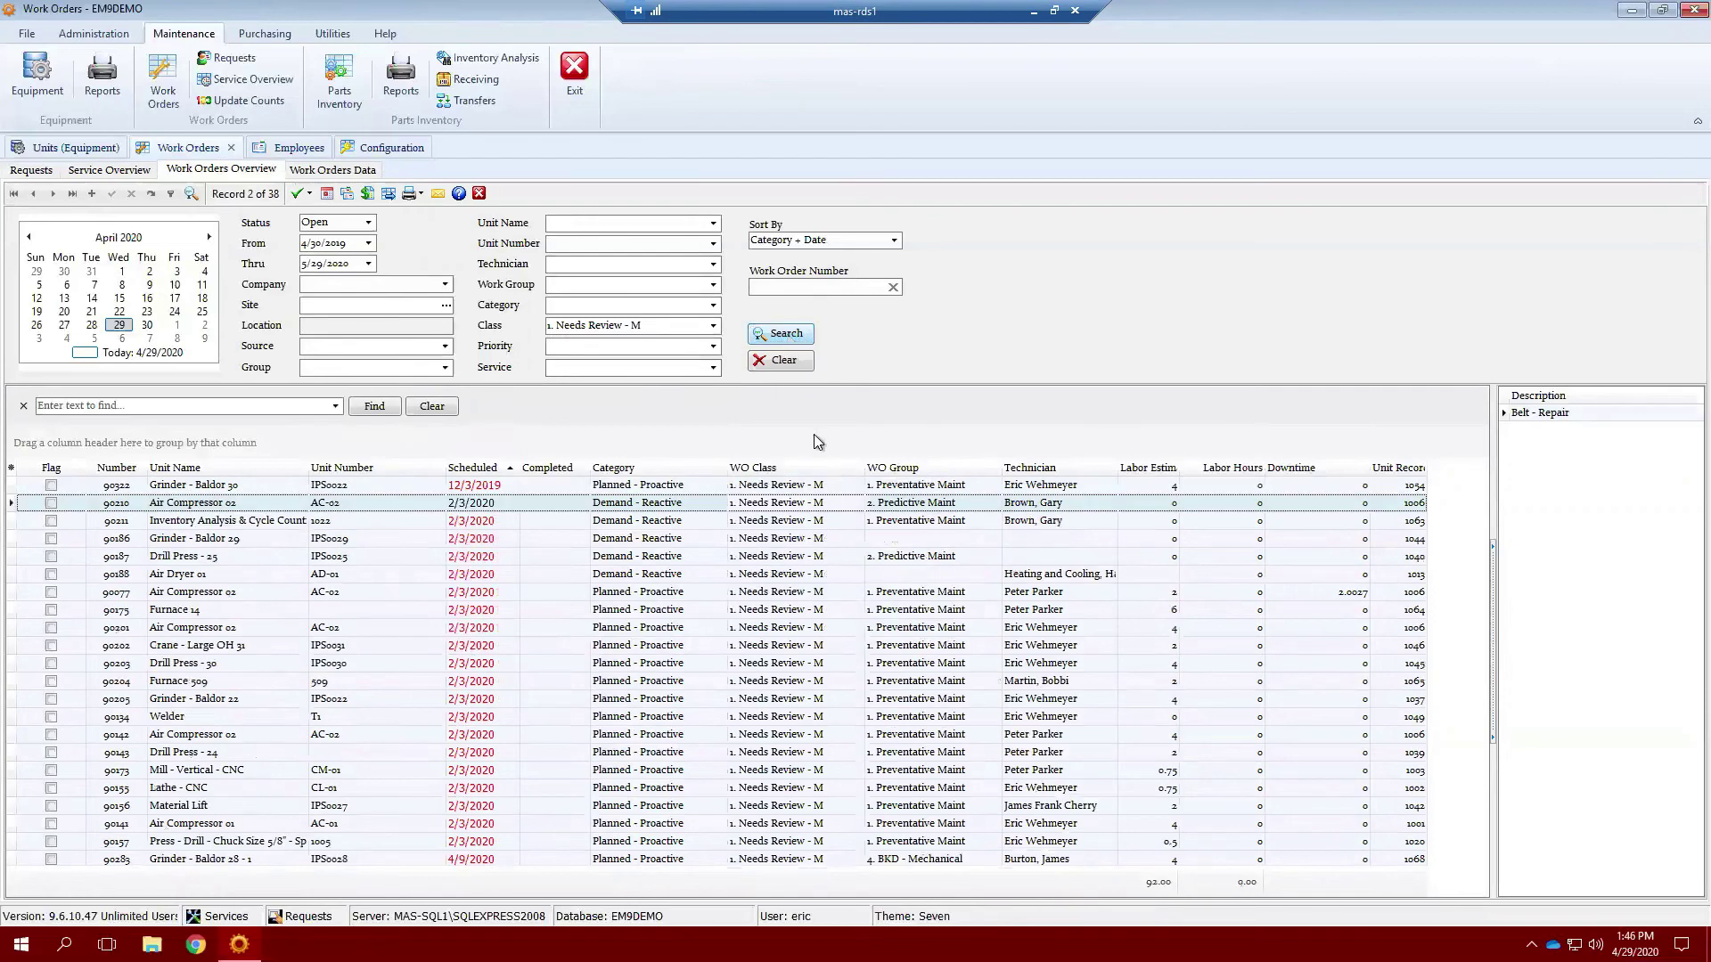
{"action": "scroll", "coordinate": [811, 533], "scroll_direction": "down", "scroll_amount": 6}
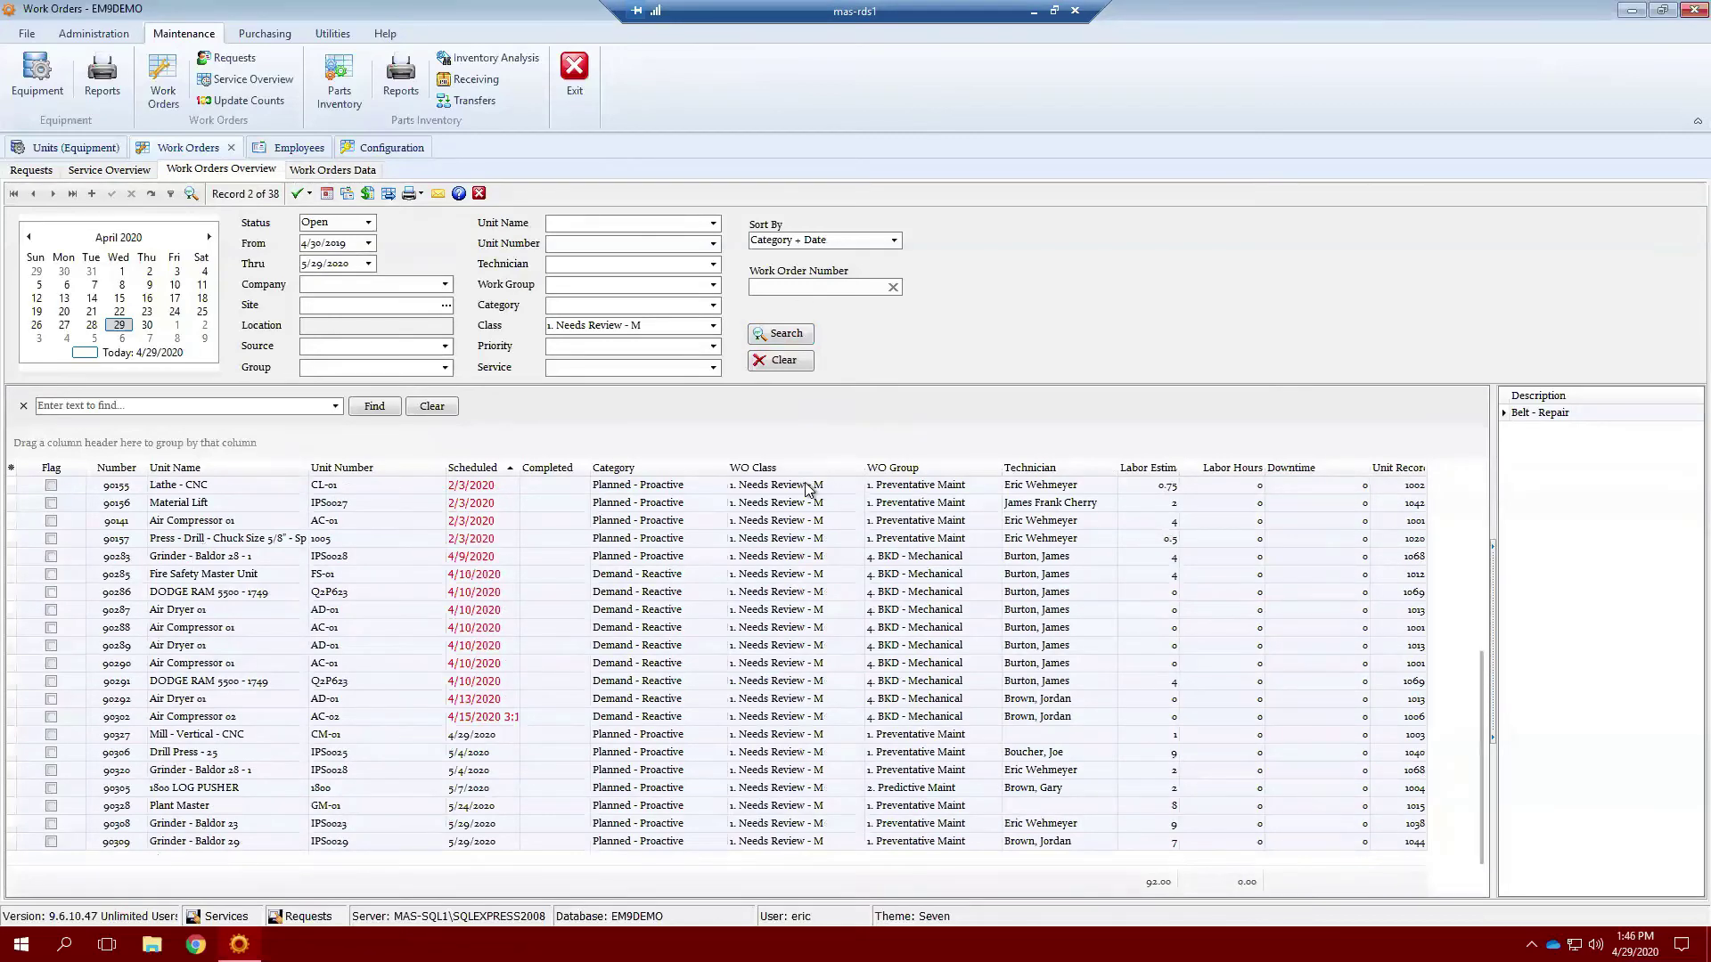
{"action": "scroll", "coordinate": [812, 551], "scroll_direction": "up", "scroll_amount": 6}
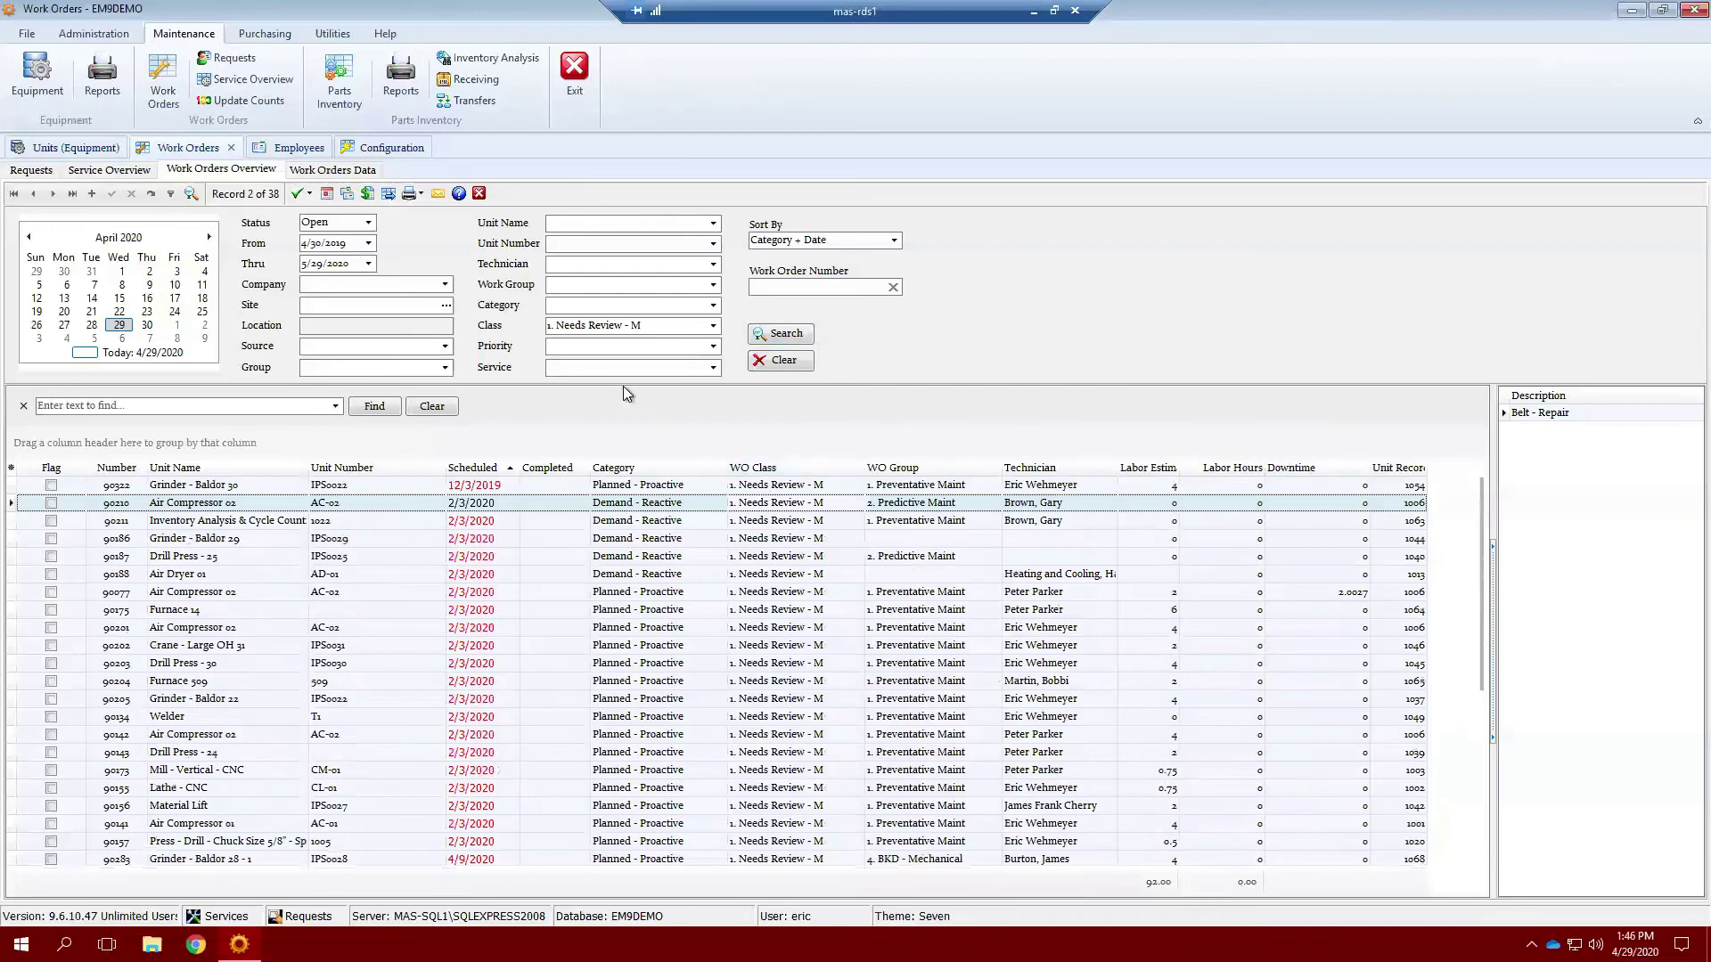
Search for class 4. Ready to Schedule work orders assigned to the technician of the first Grinder - Baldor 30 work order.
{"action": "left_click", "coordinate": [713, 264]}
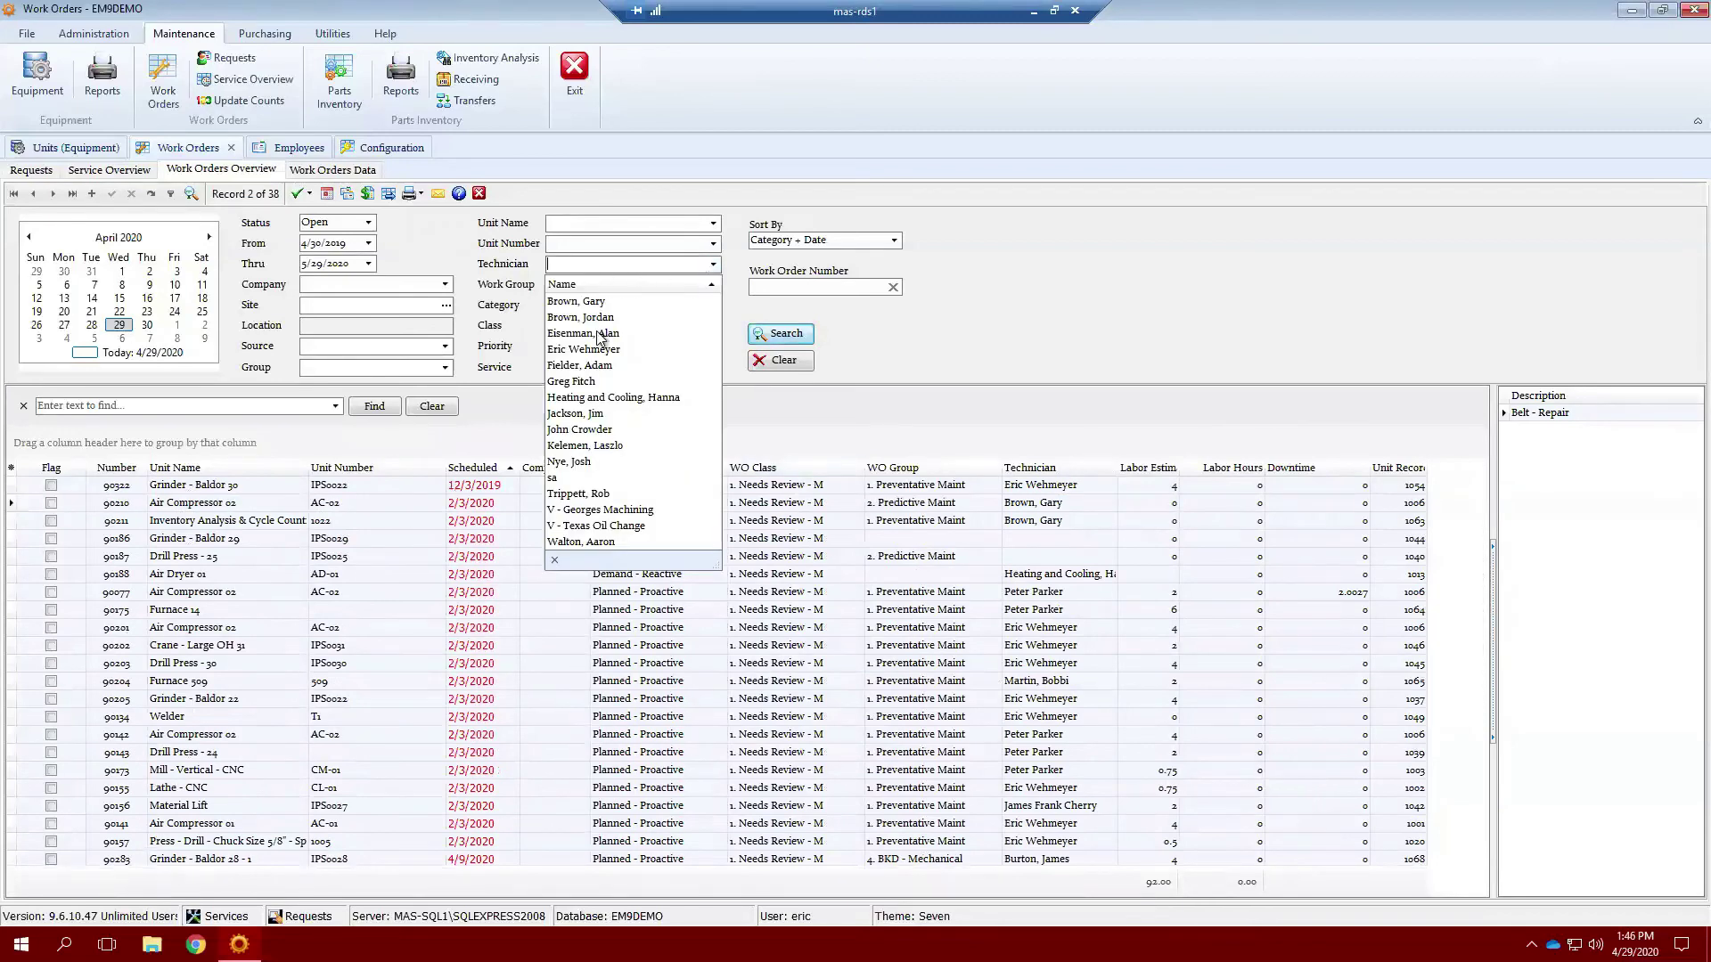
{"action": "left_click", "coordinate": [590, 349]}
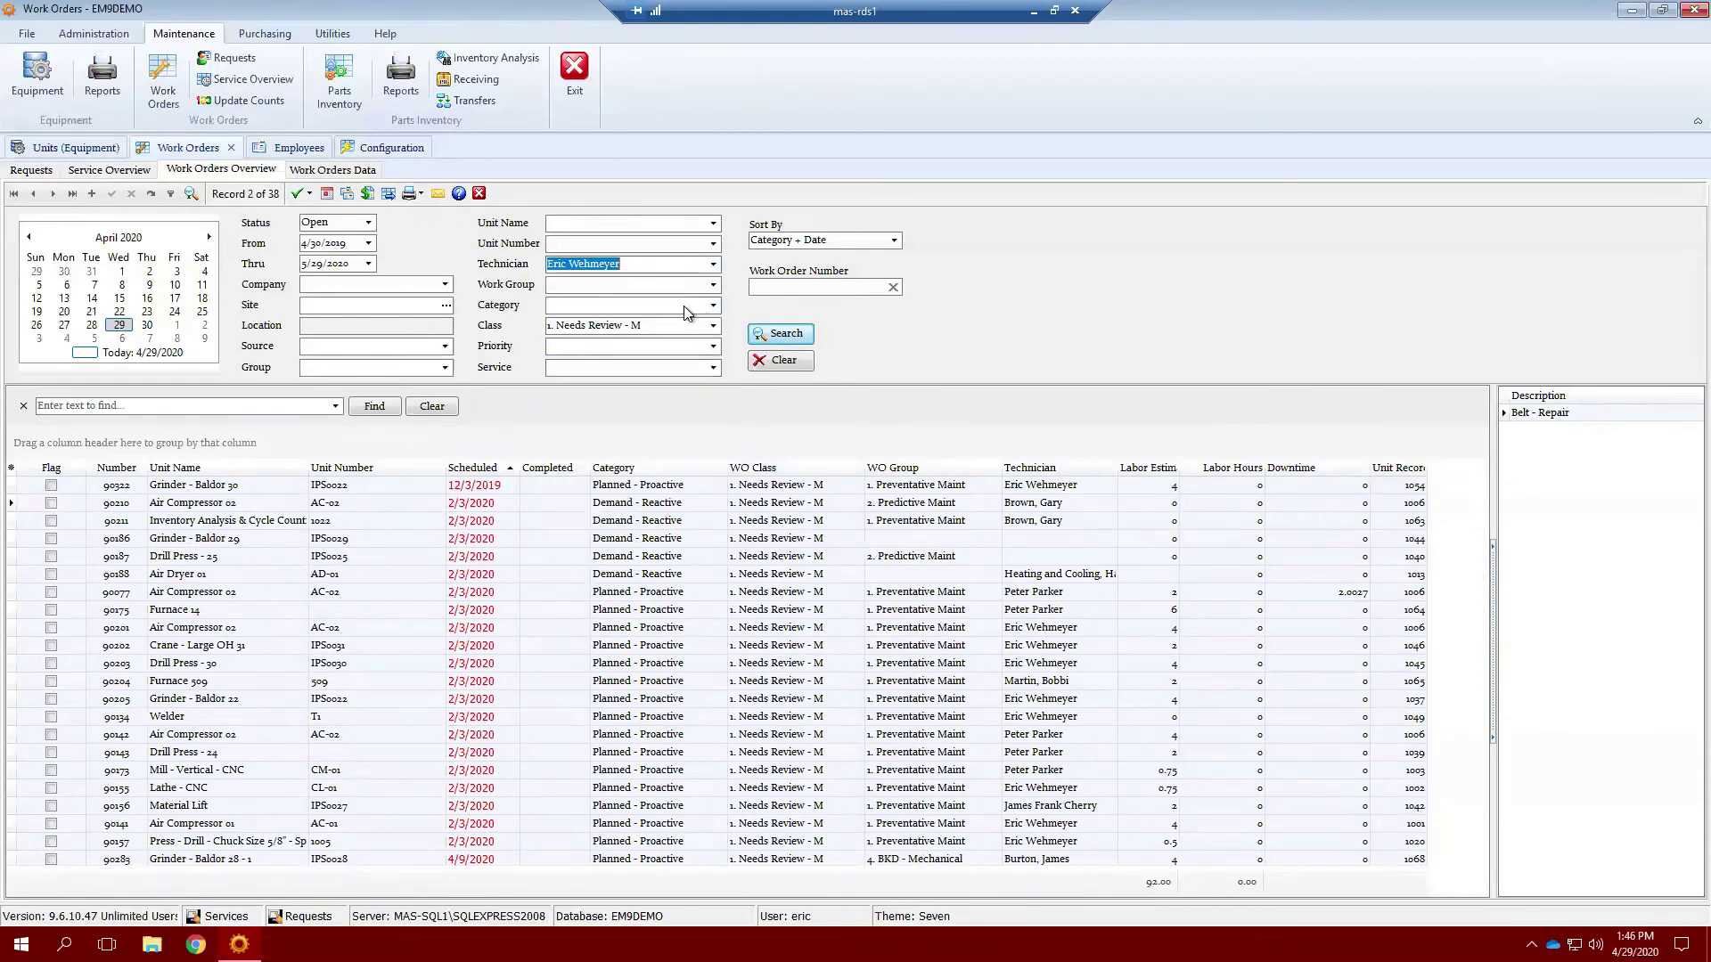
{"action": "left_click", "coordinate": [713, 326]}
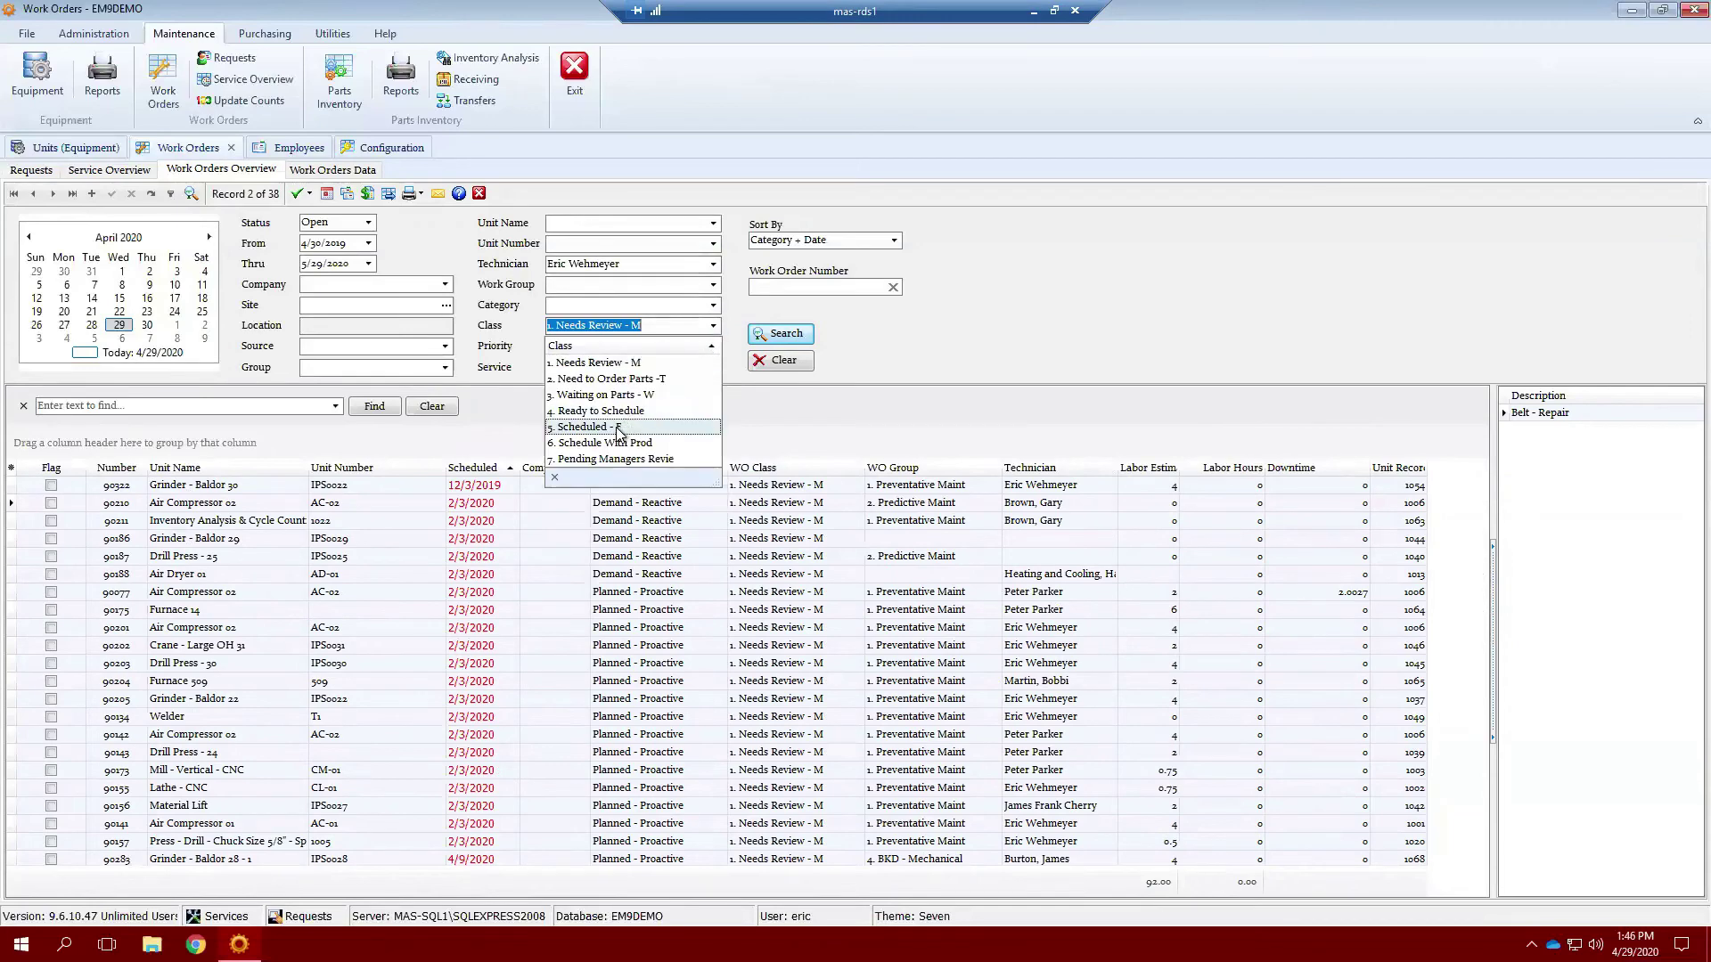
{"action": "left_click", "coordinate": [620, 428]}
{"action": "left_click", "coordinate": [712, 325]}
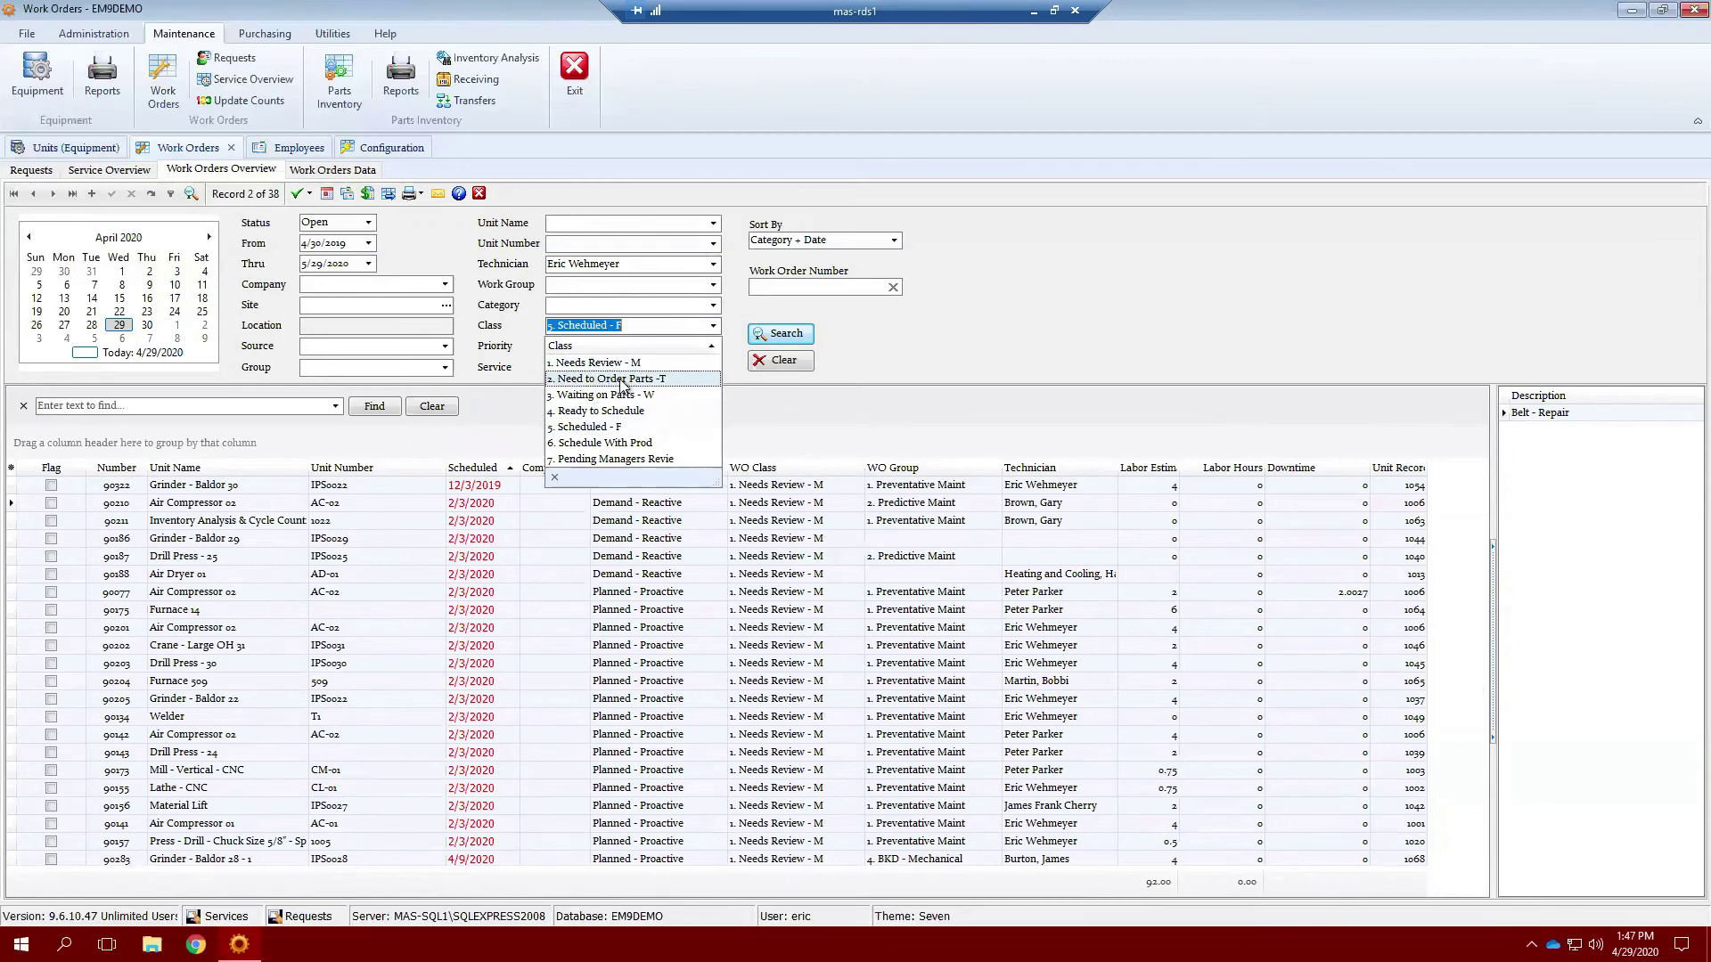
{"action": "left_click", "coordinate": [586, 411]}
{"action": "left_click", "coordinate": [783, 338]}
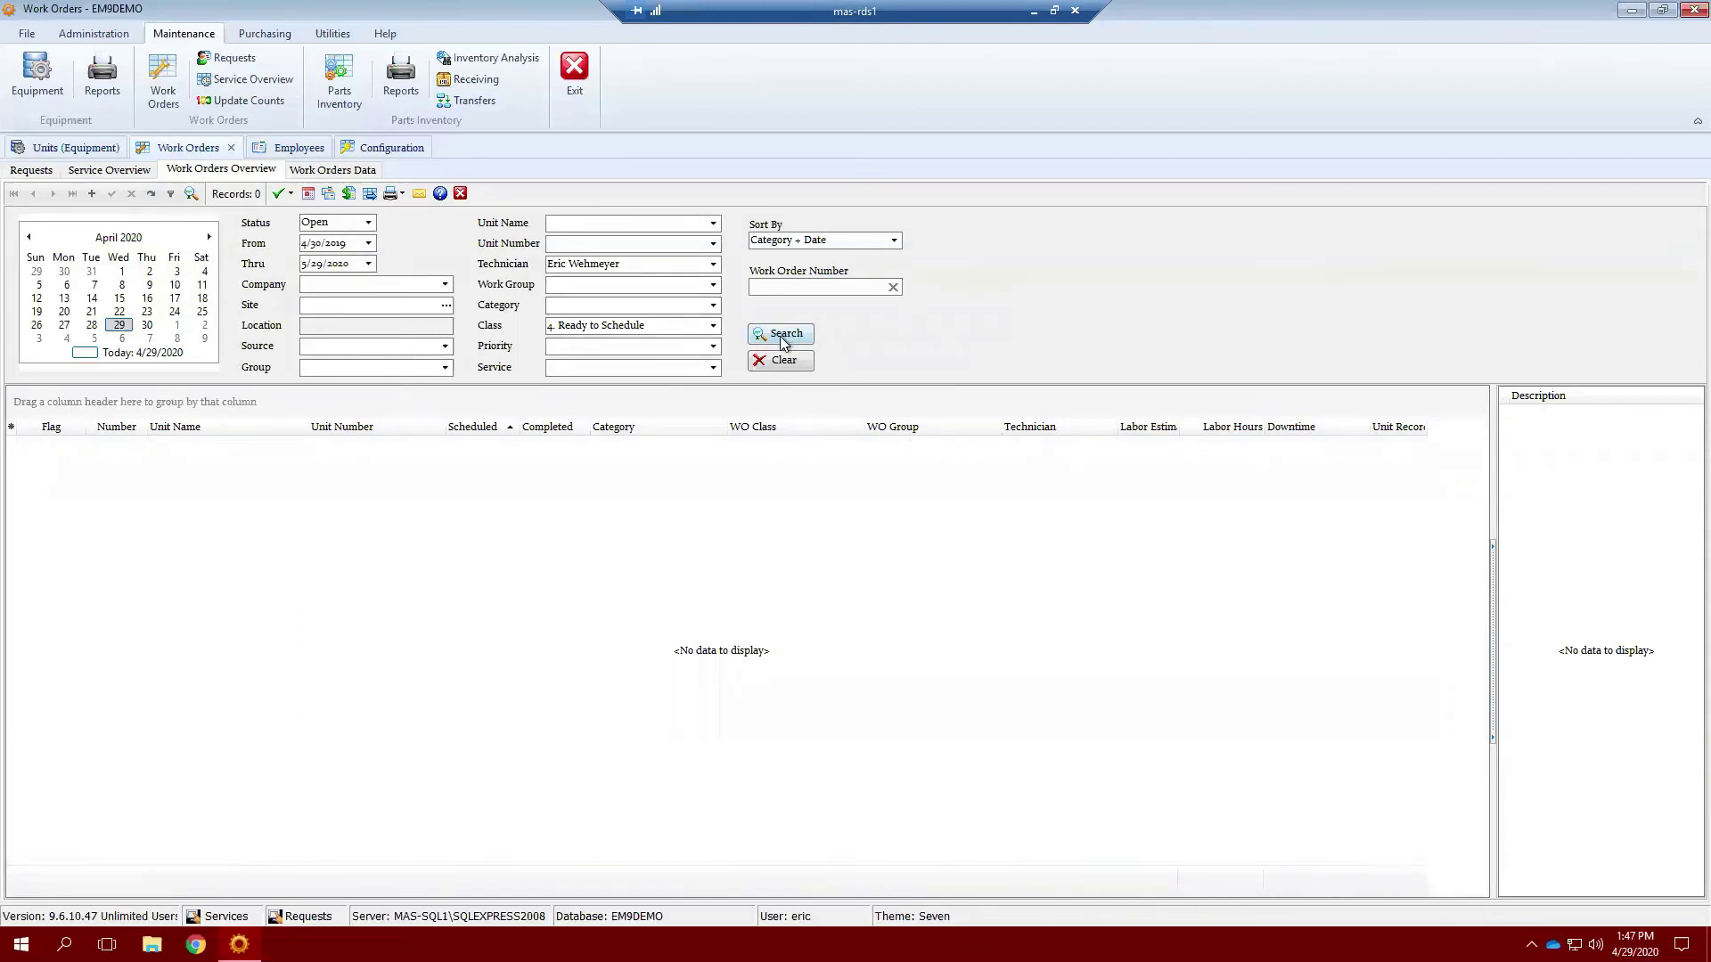
Search for the same technician's class 1. Needs Review - M work orders, and repeat the search with the technician filter cleared.
{"action": "left_click", "coordinate": [713, 330]}
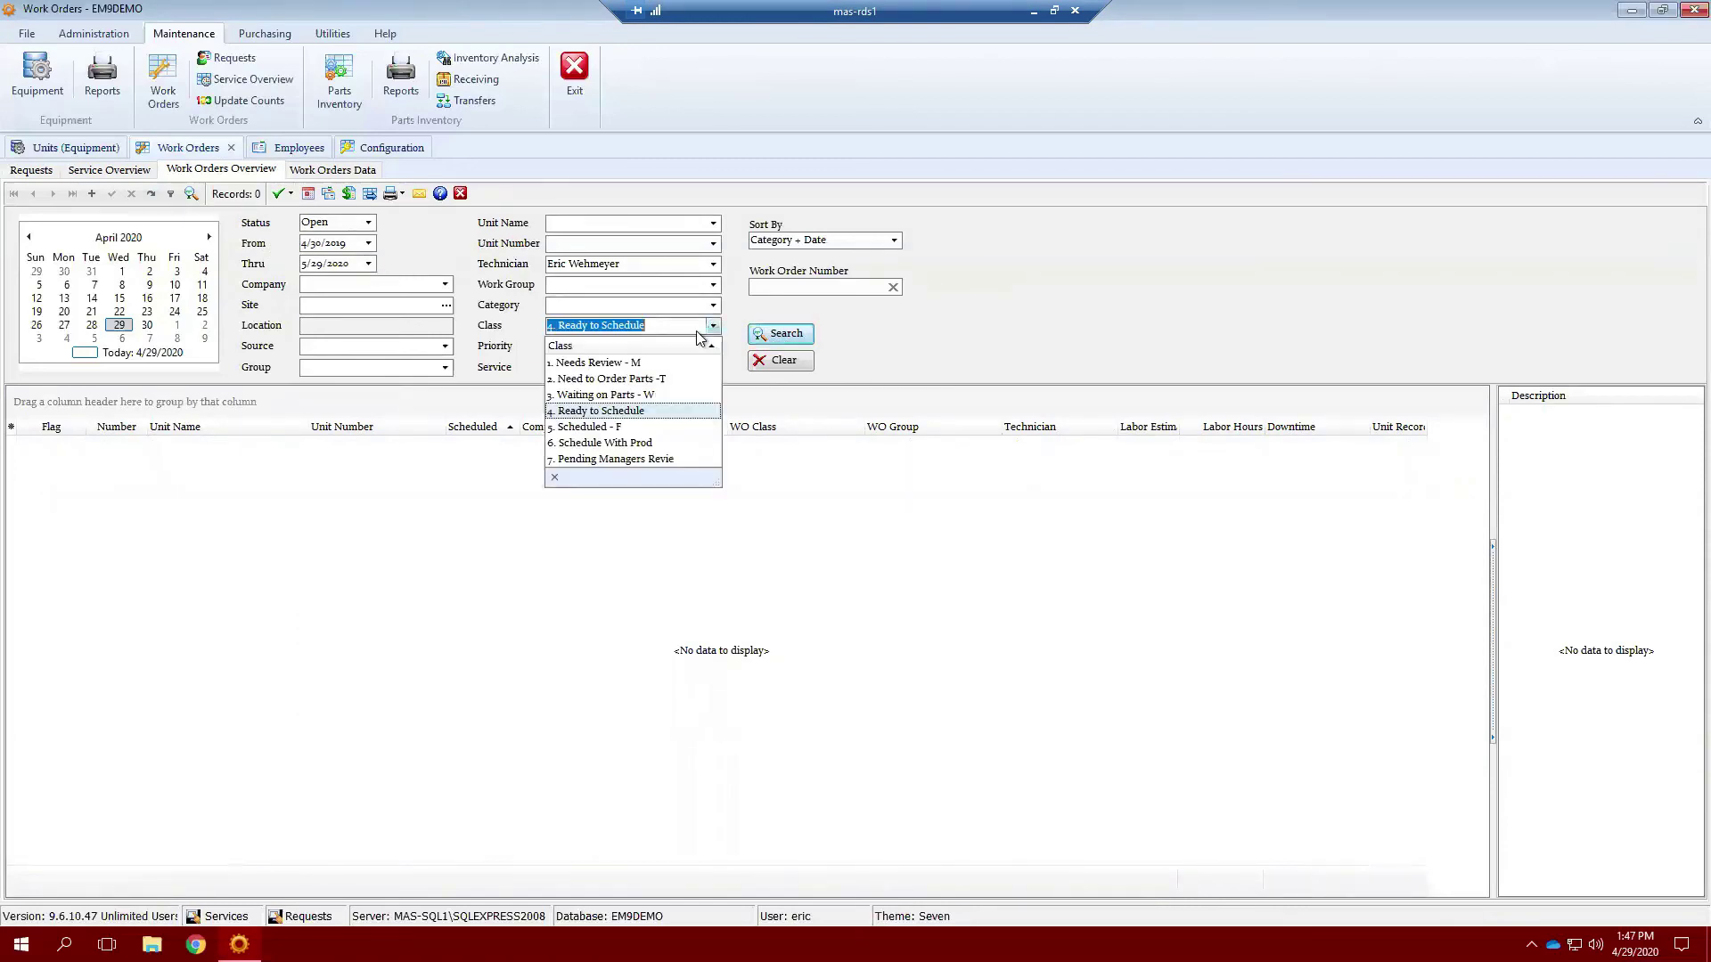
{"action": "left_click", "coordinate": [602, 360]}
{"action": "left_click", "coordinate": [775, 337]}
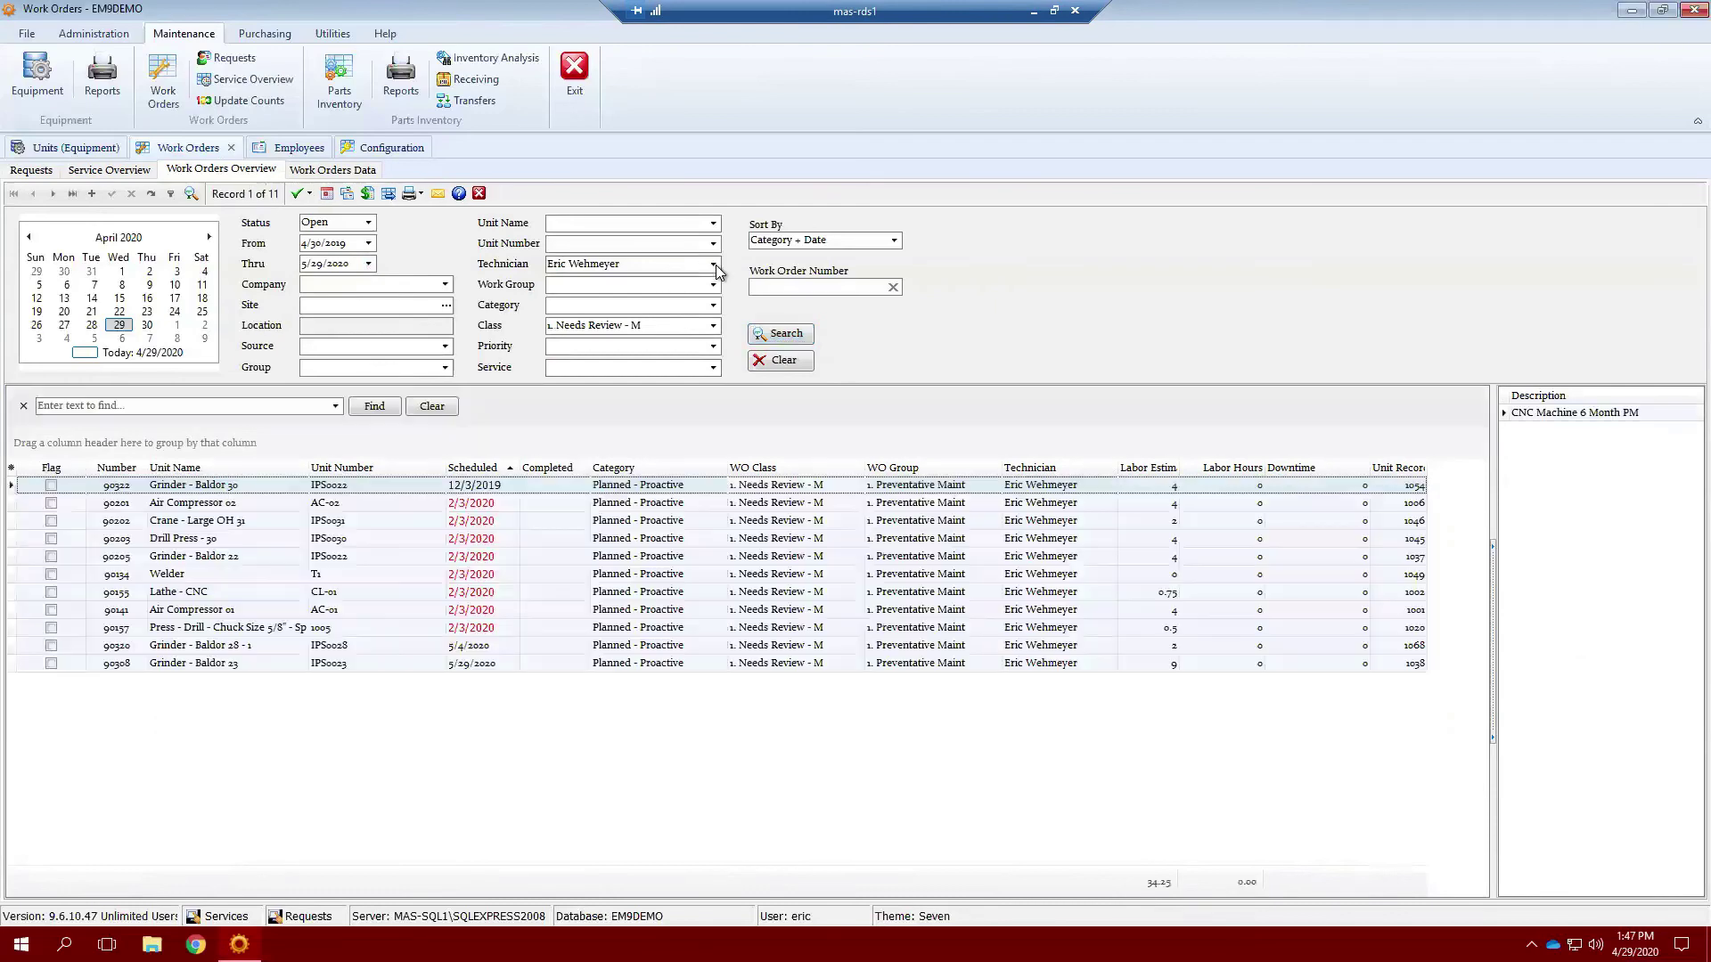
{"action": "left_click", "coordinate": [714, 265]}
{"action": "key", "text": "Delete"}
{"action": "left_click", "coordinate": [779, 335]}
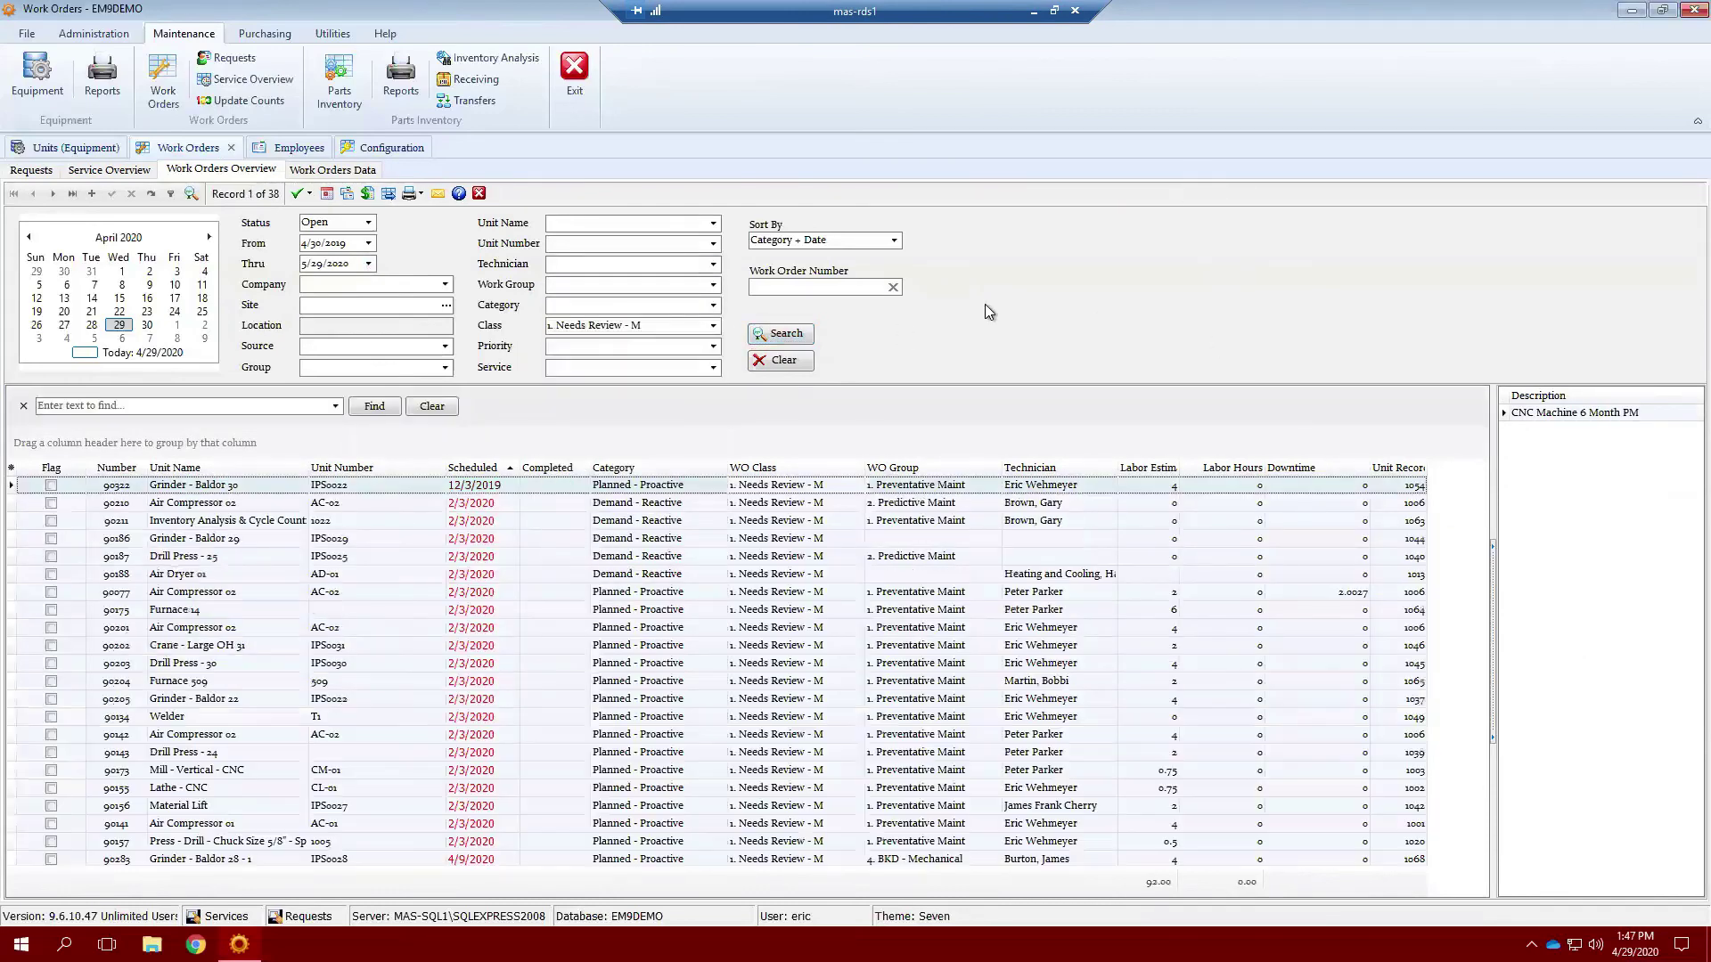
Open the Grinder - Baldor 30 work order, review its parts and services, and return to the work orders overview.
{"action": "double_click", "coordinate": [202, 490]}
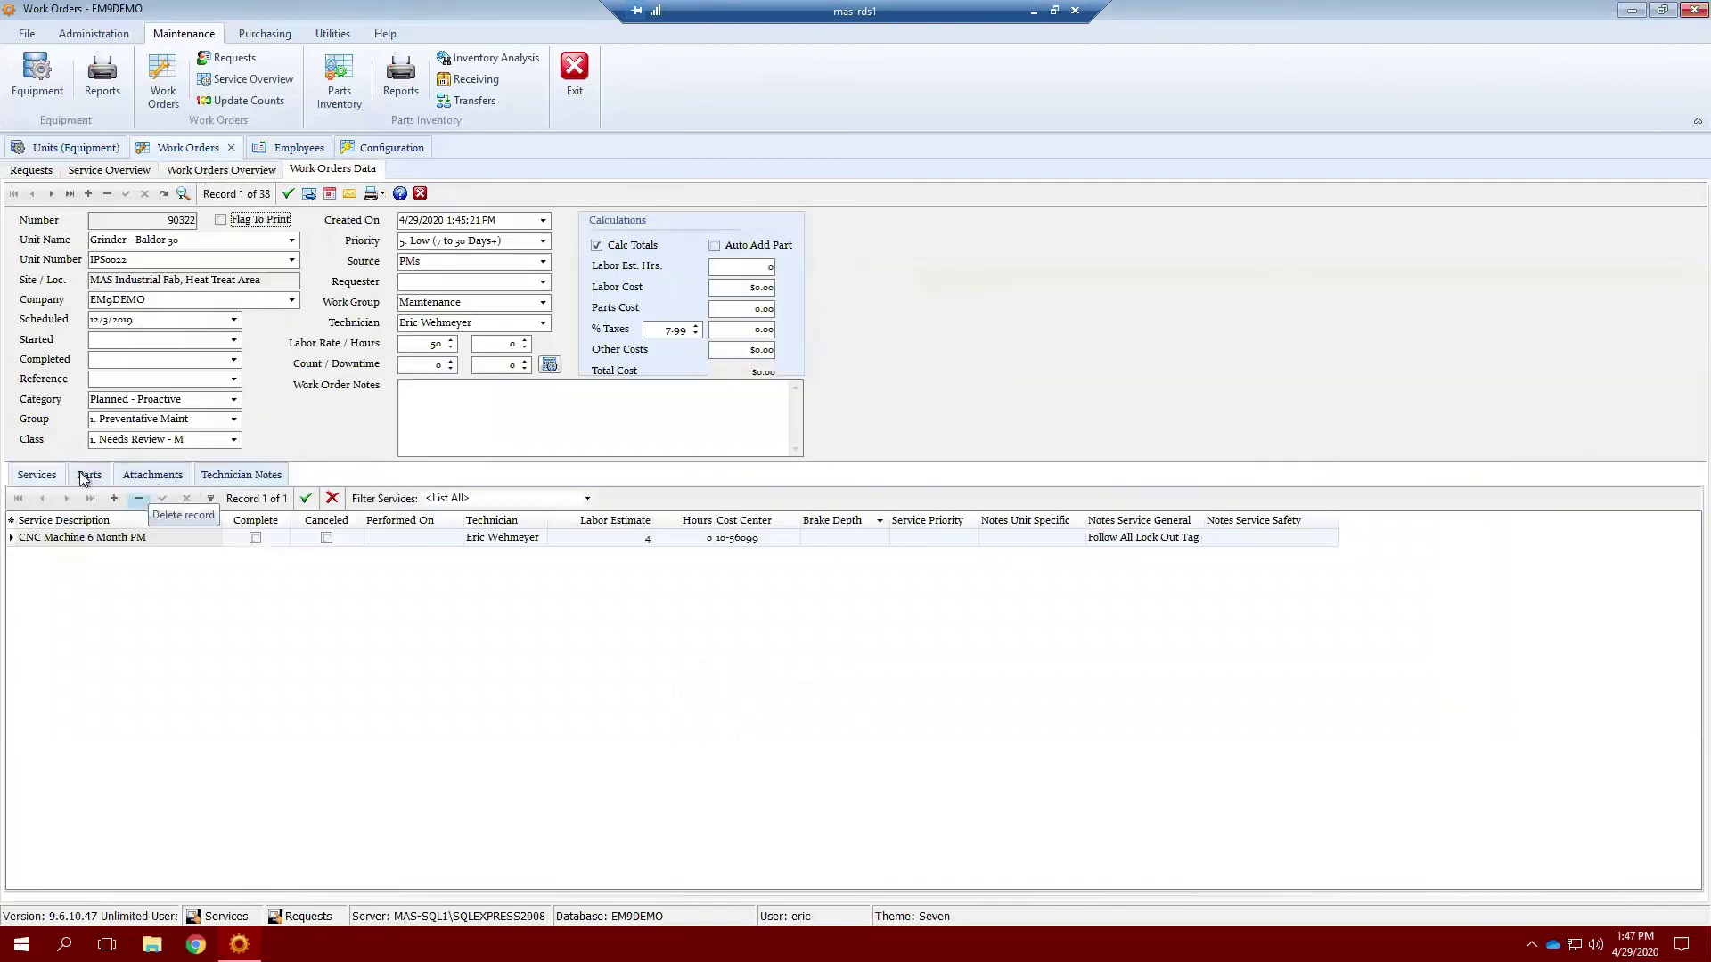
{"action": "left_click", "coordinate": [89, 475]}
{"action": "left_click", "coordinate": [37, 474]}
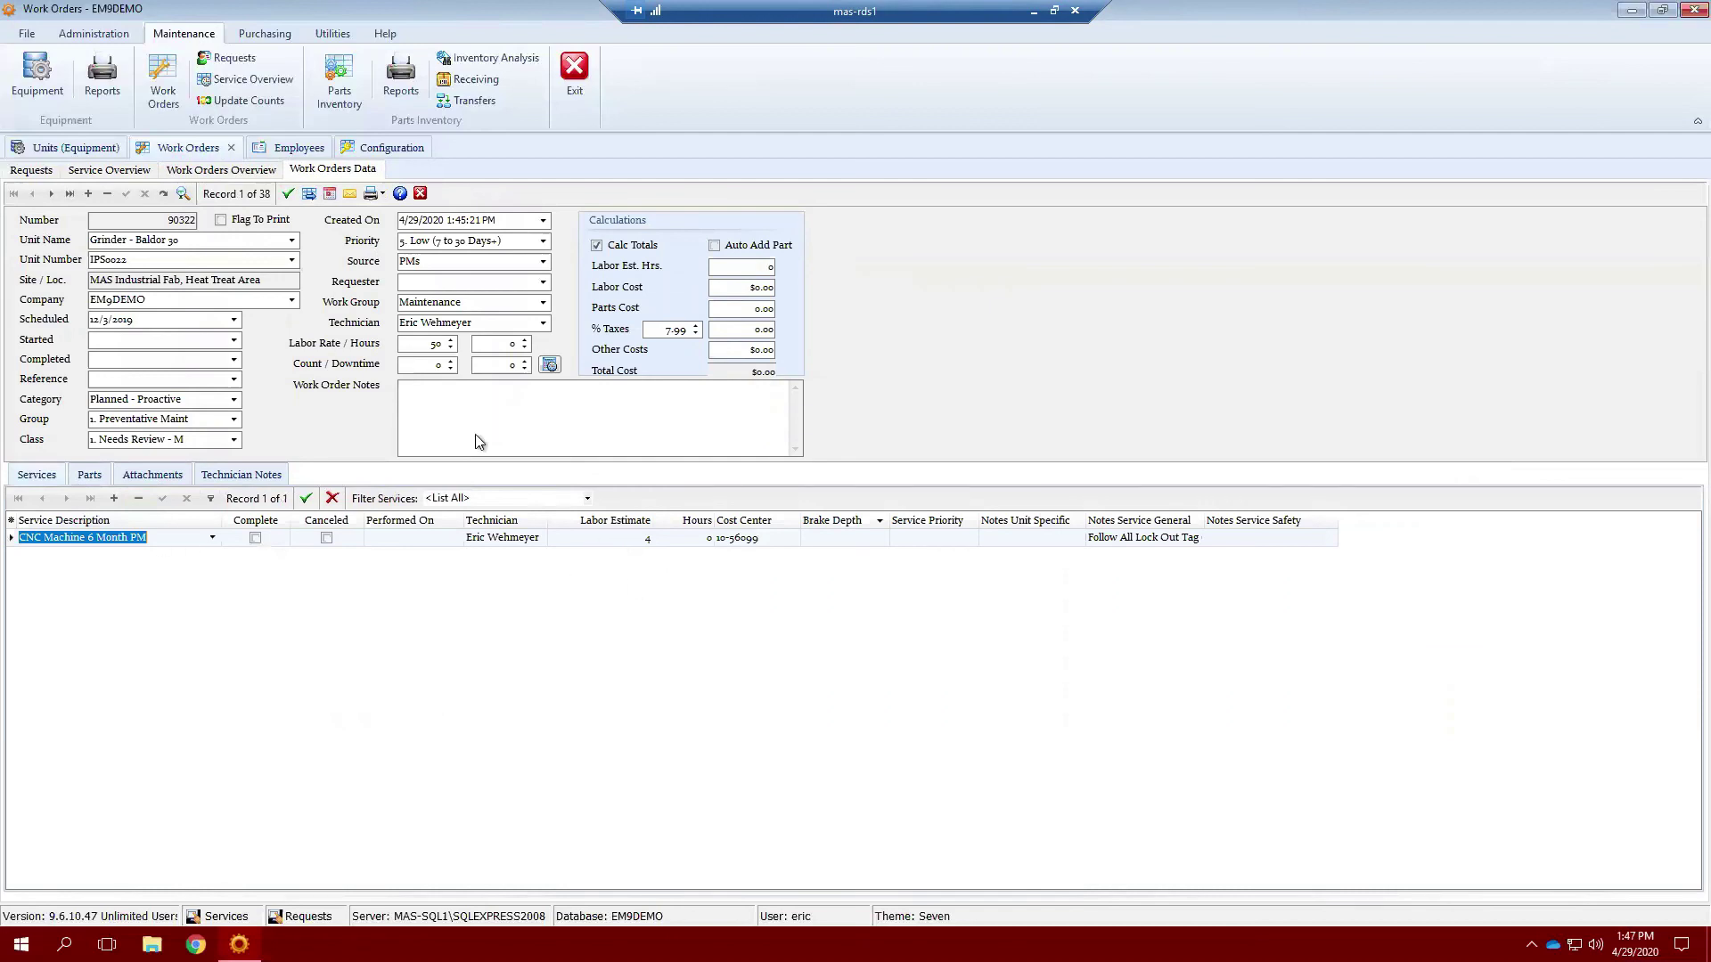
{"action": "left_click", "coordinate": [203, 171]}
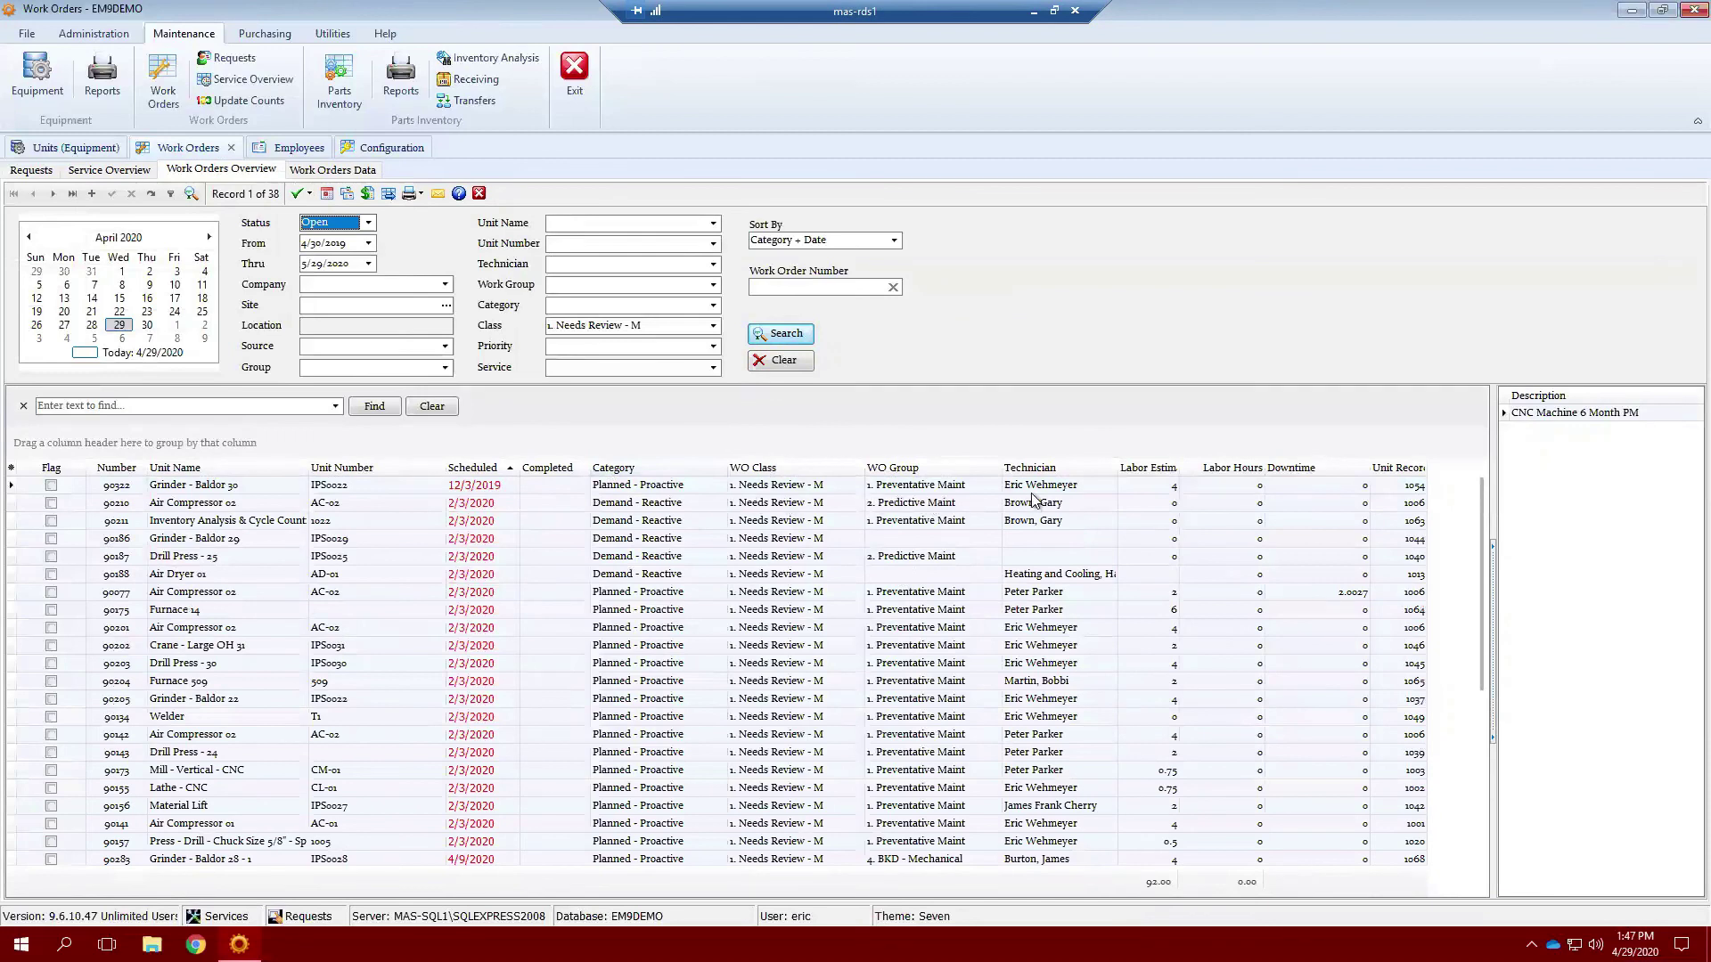
Filter the class 1. Needs Review - M list by the Grinder - Baldor 30 technician, and briefly revisit the service overview.
{"action": "left_click", "coordinate": [712, 267]}
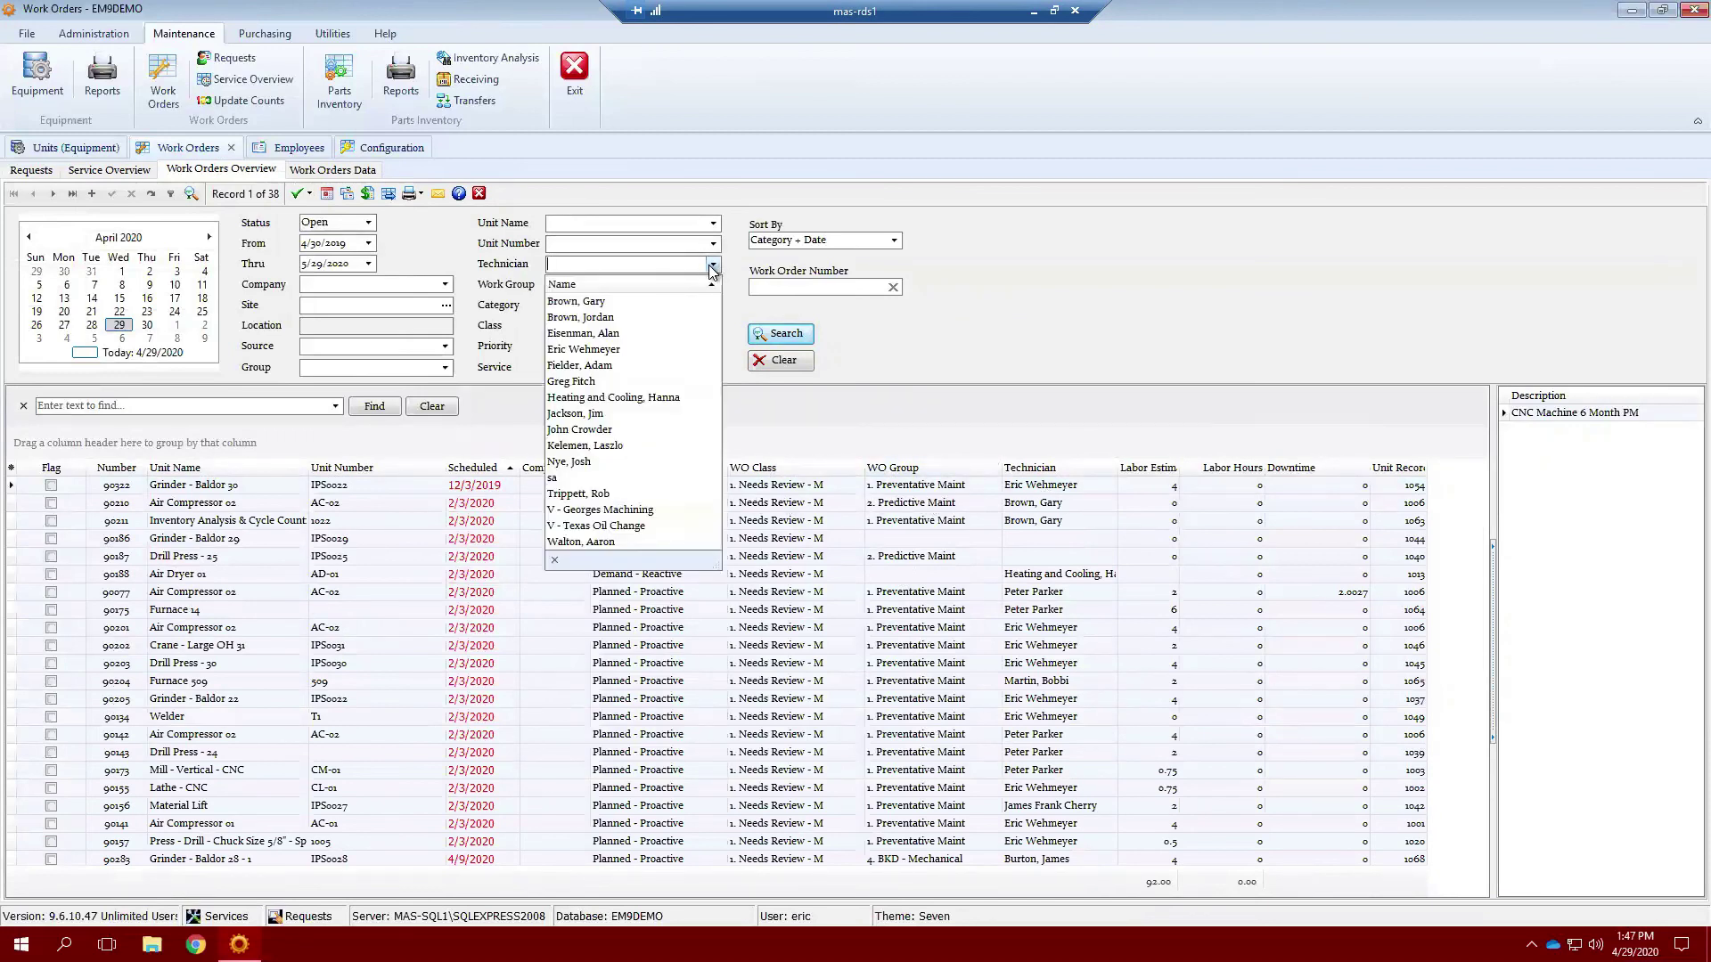
{"action": "left_click", "coordinate": [712, 267]}
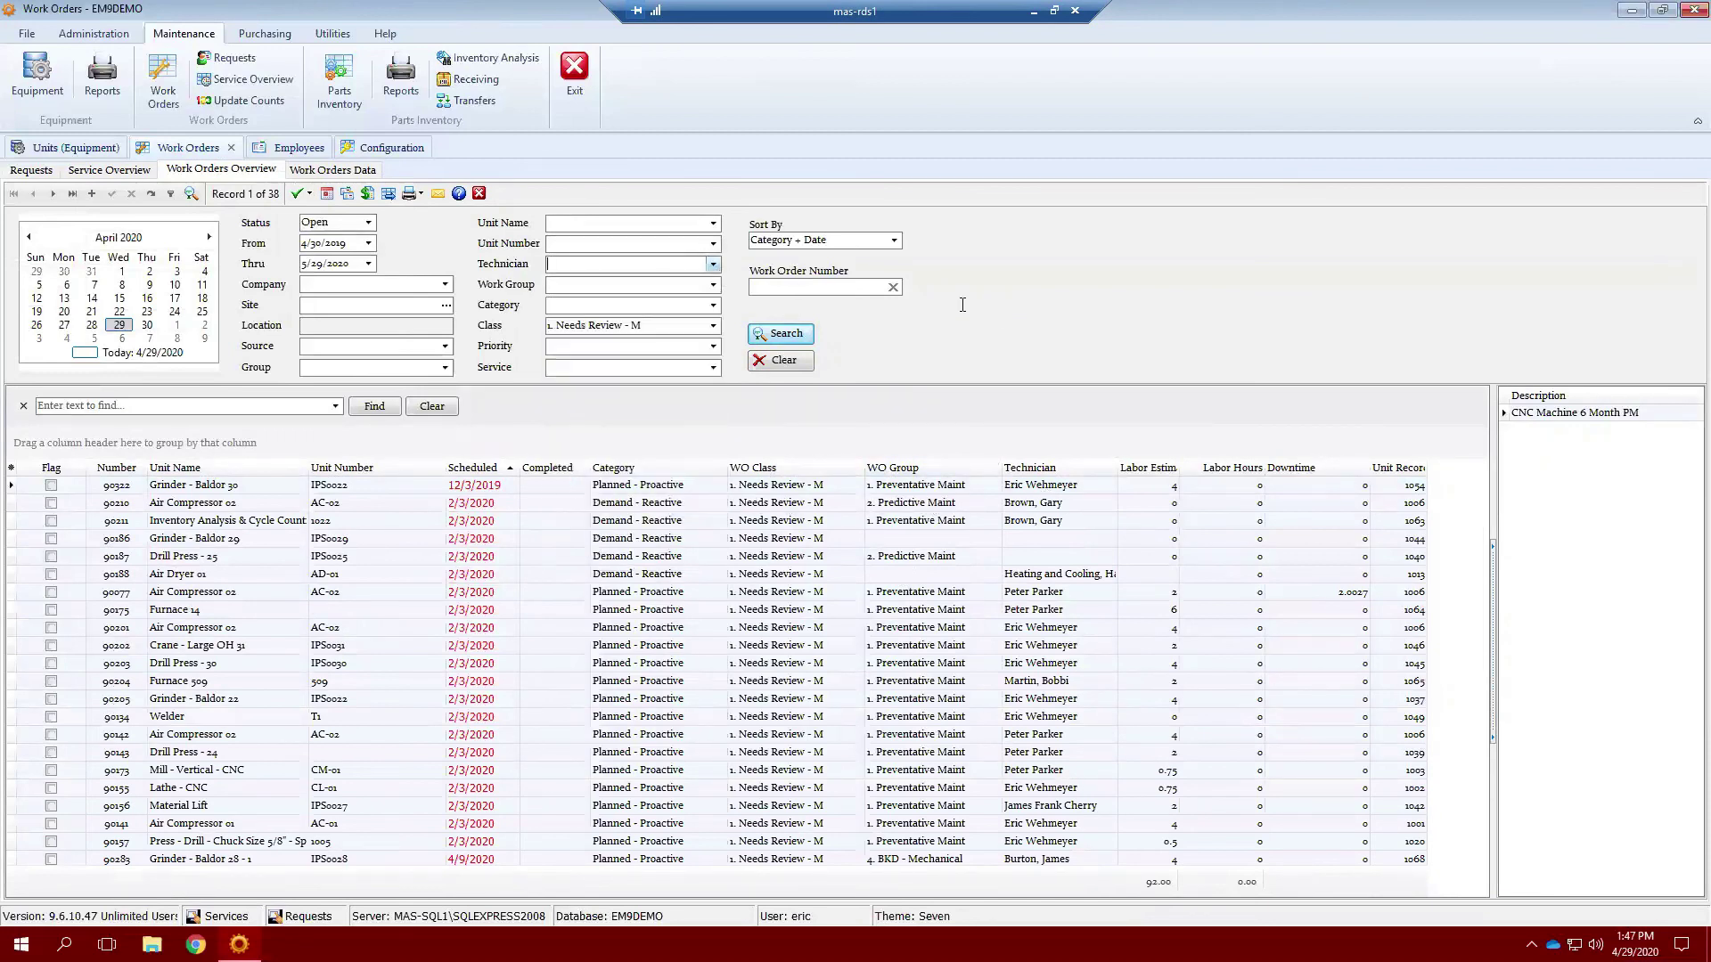
{"action": "left_click", "coordinate": [716, 270]}
{"action": "left_click", "coordinate": [588, 361]}
{"action": "left_click", "coordinate": [771, 334]}
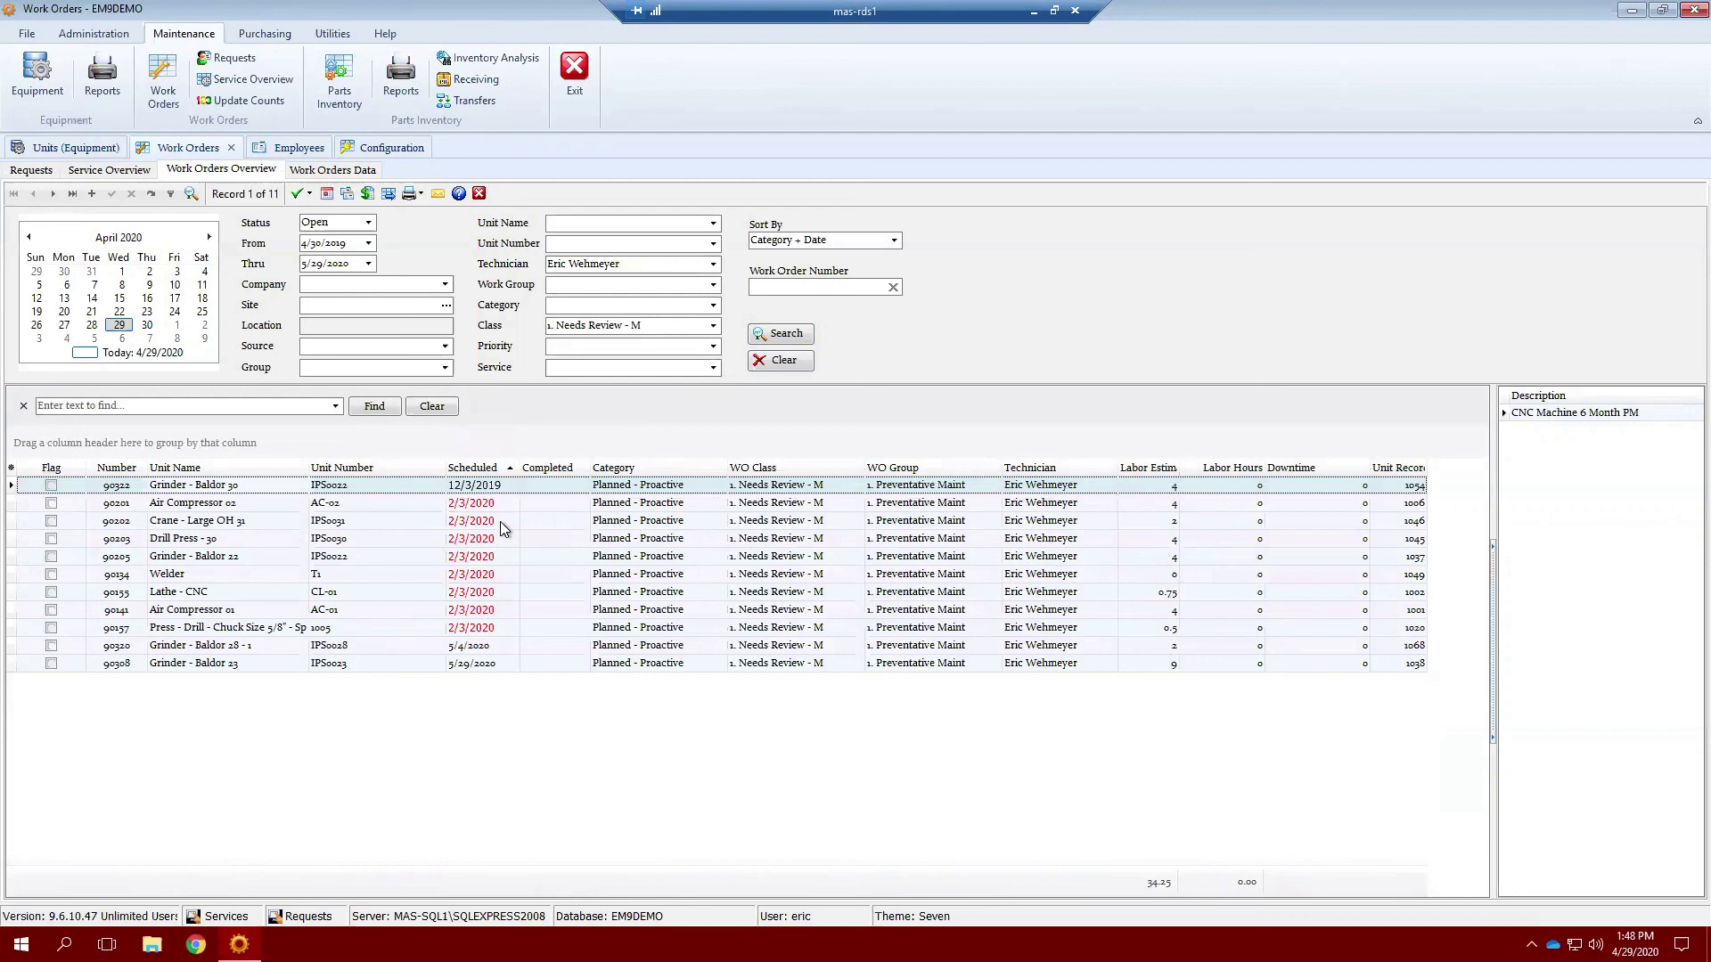
{"action": "left_click", "coordinate": [97, 168]}
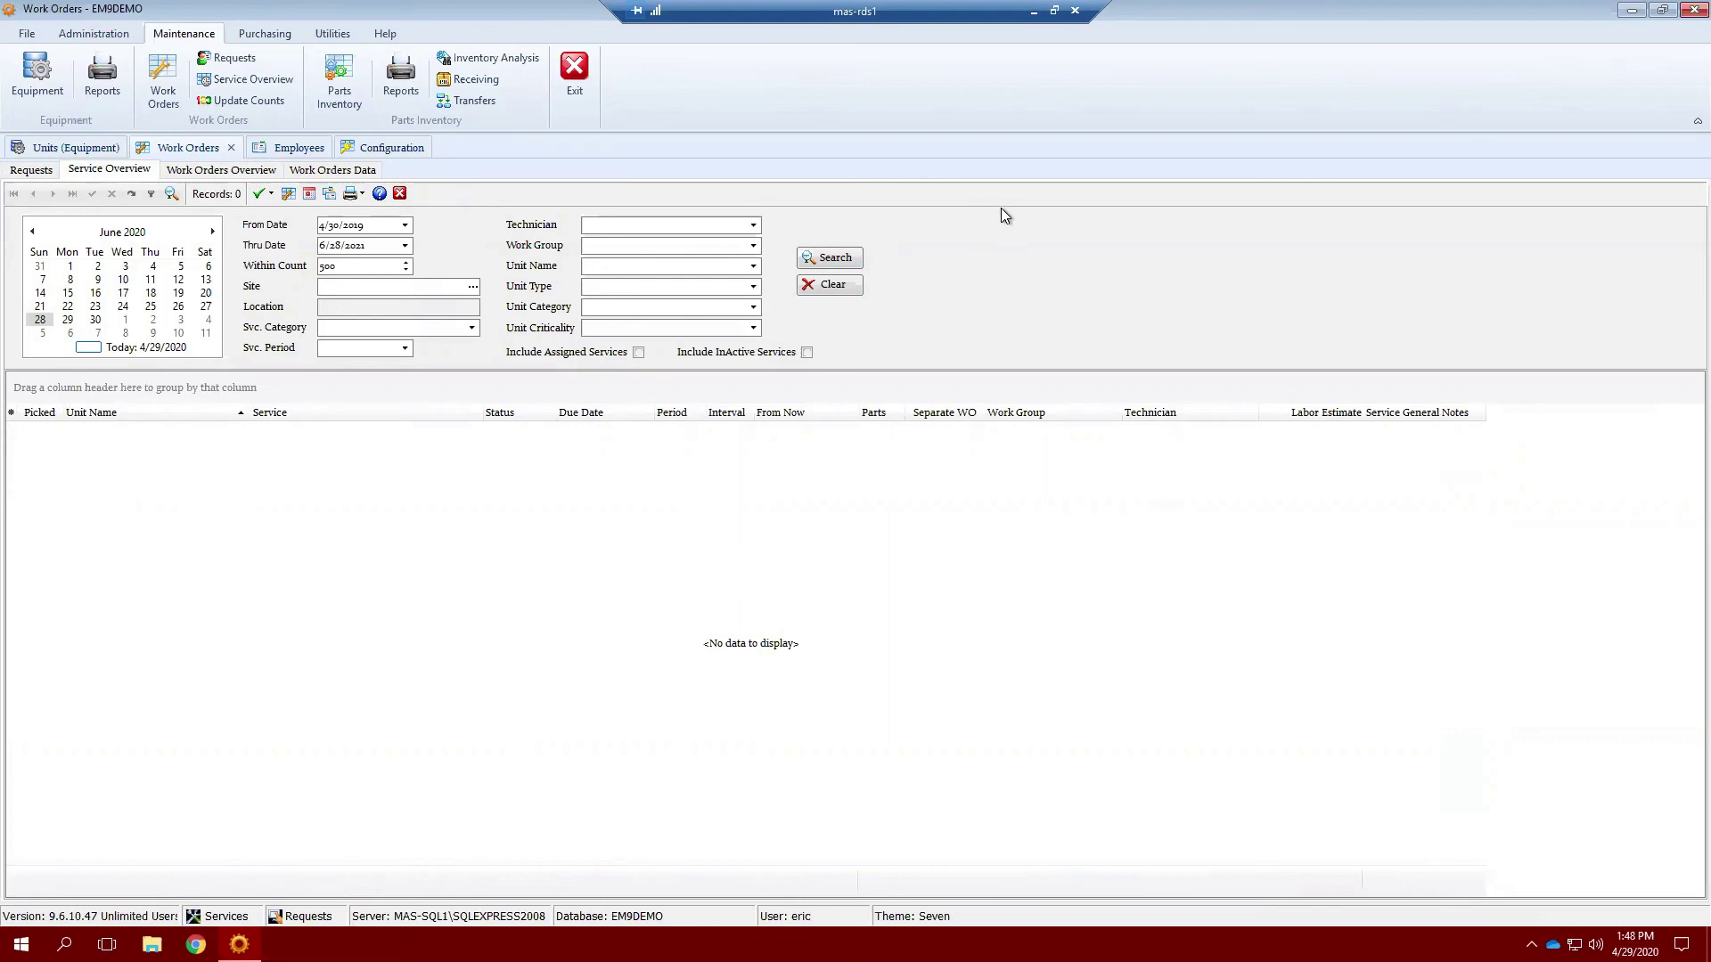
{"action": "left_click", "coordinate": [225, 171]}
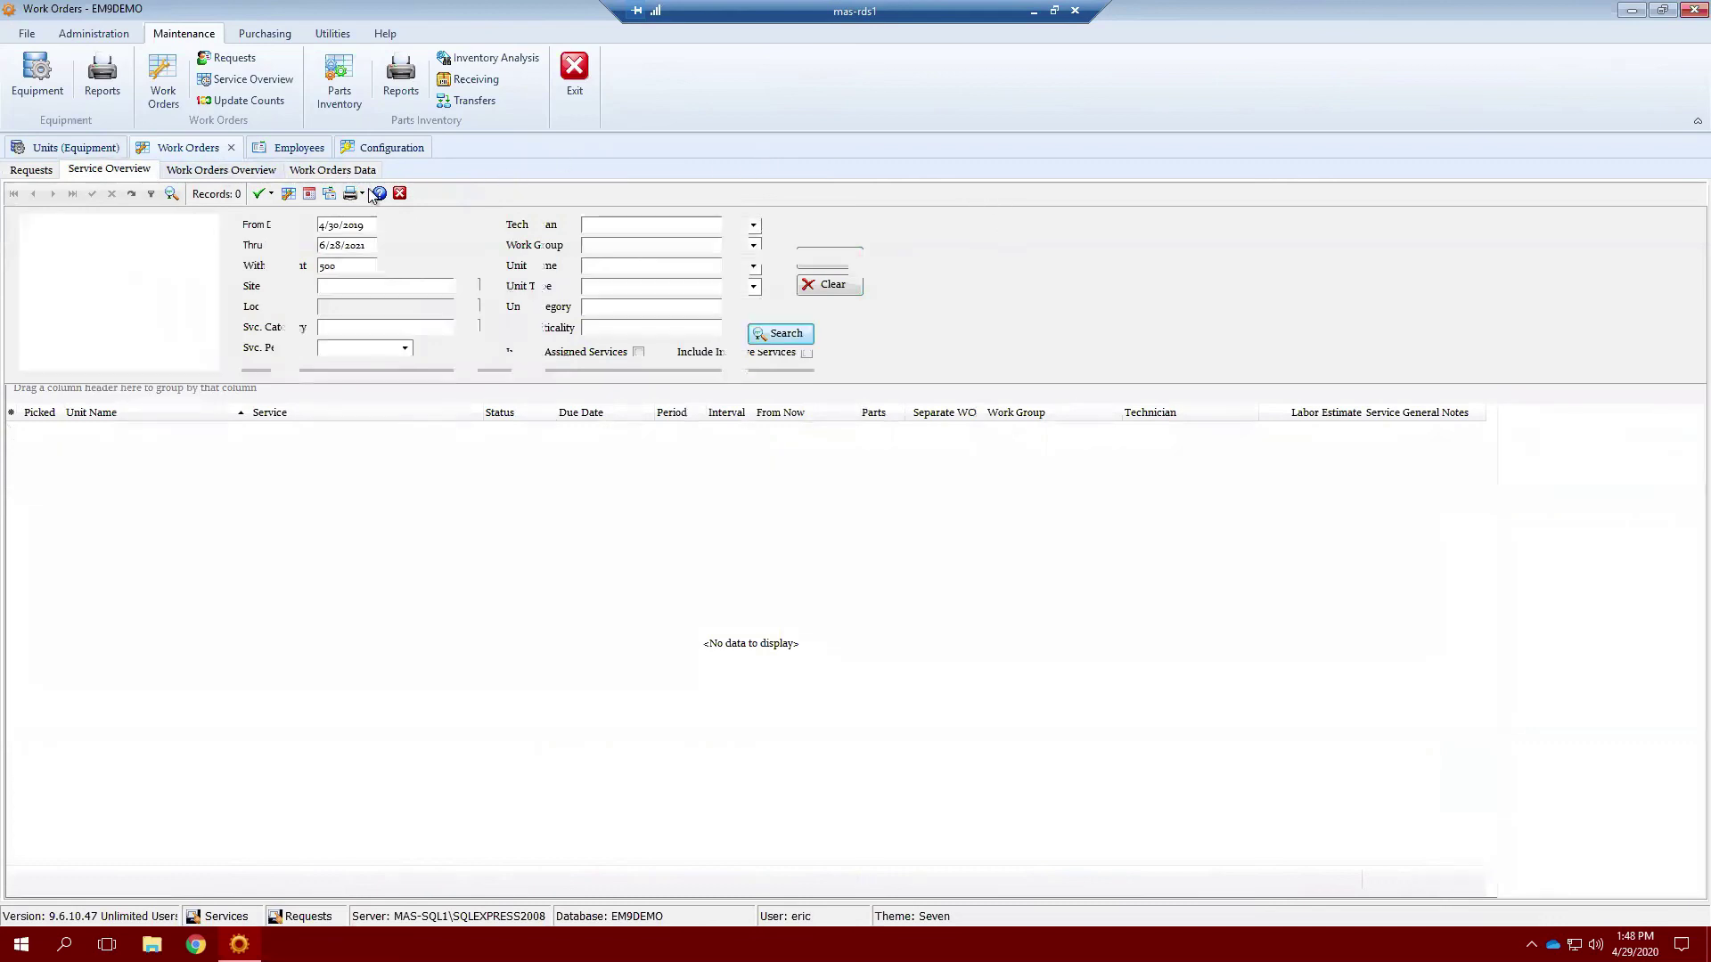